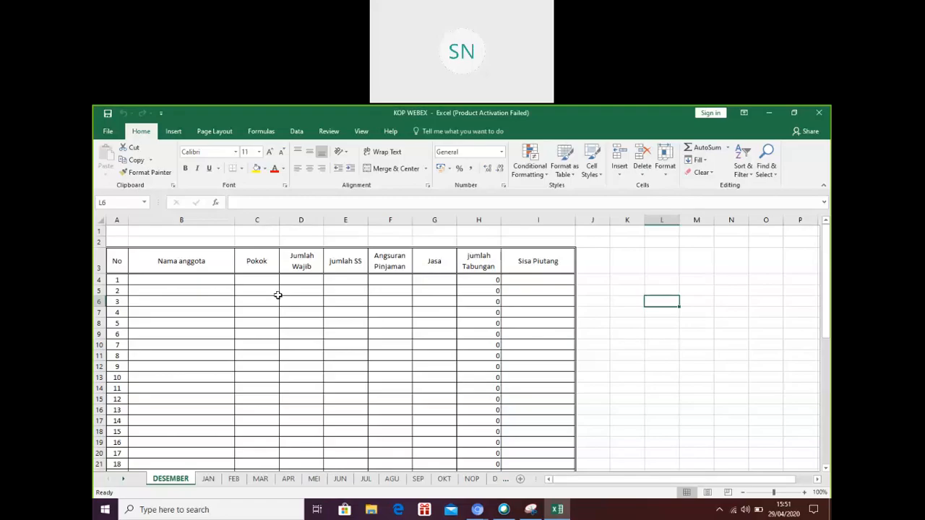
# Examine the JAN monthly journal and the yearly recap on the RAKAP sheet
pyautogui.click(208, 479)
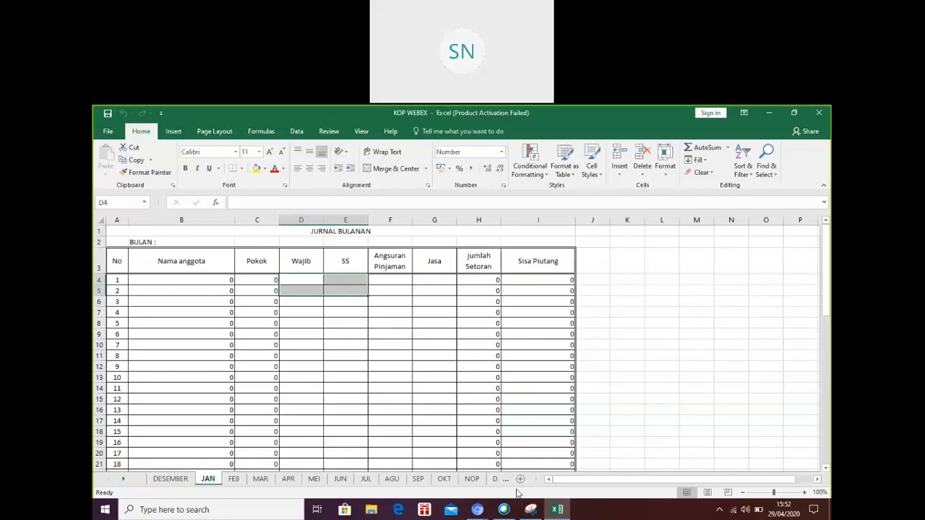
pyautogui.click(123, 480)
pyautogui.click(123, 480)
pyautogui.click(469, 480)
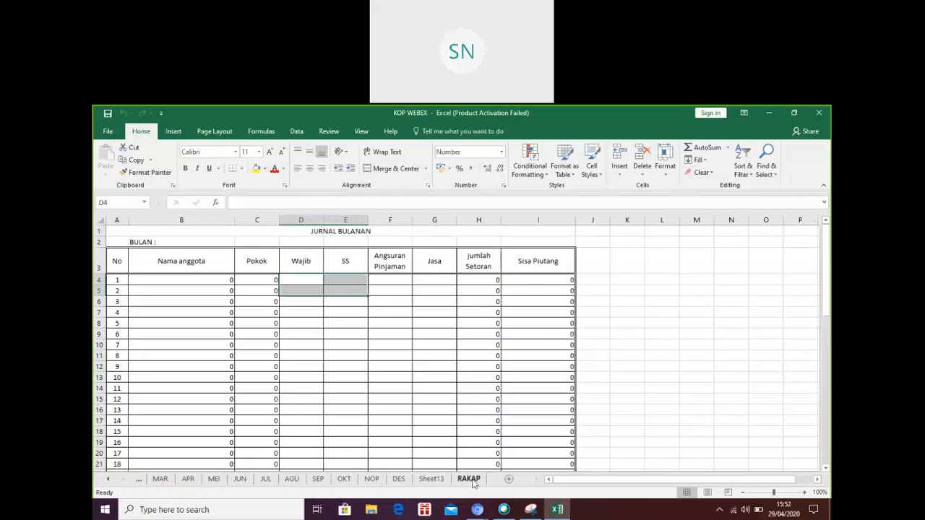
pyautogui.scroll(10, 620, 388)
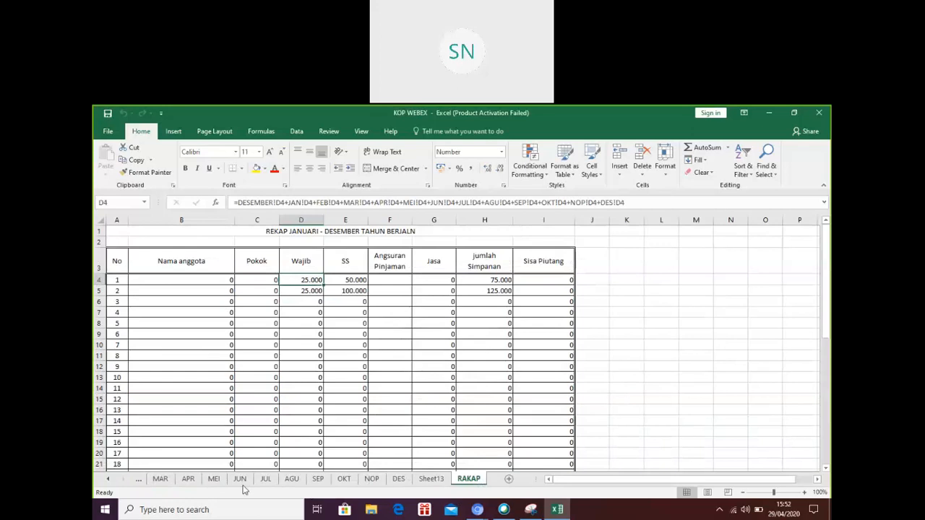
pyautogui.click(109, 480)
pyautogui.click(109, 480)
pyautogui.click(109, 480)
pyautogui.click(109, 480)
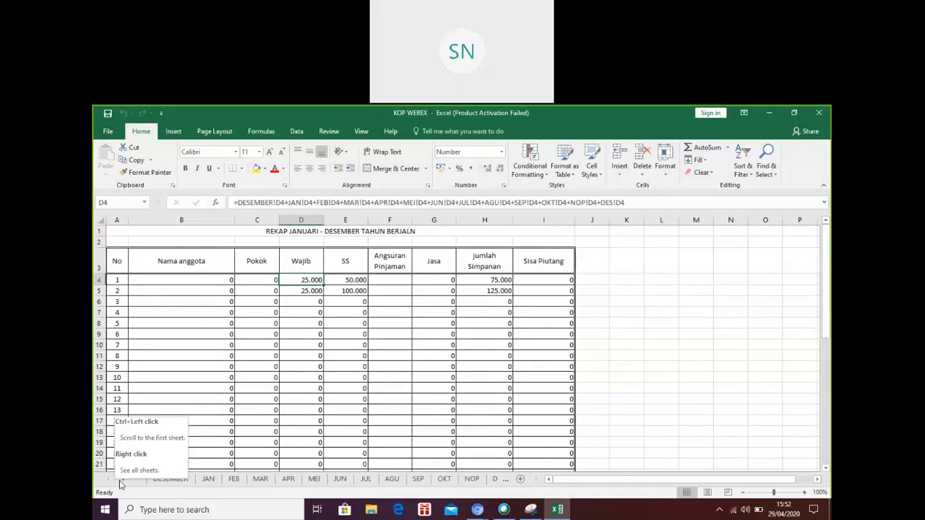
# Enter the title BUKU BESAR in cell B1 of the DESEMBER sheet
pyautogui.click(180, 480)
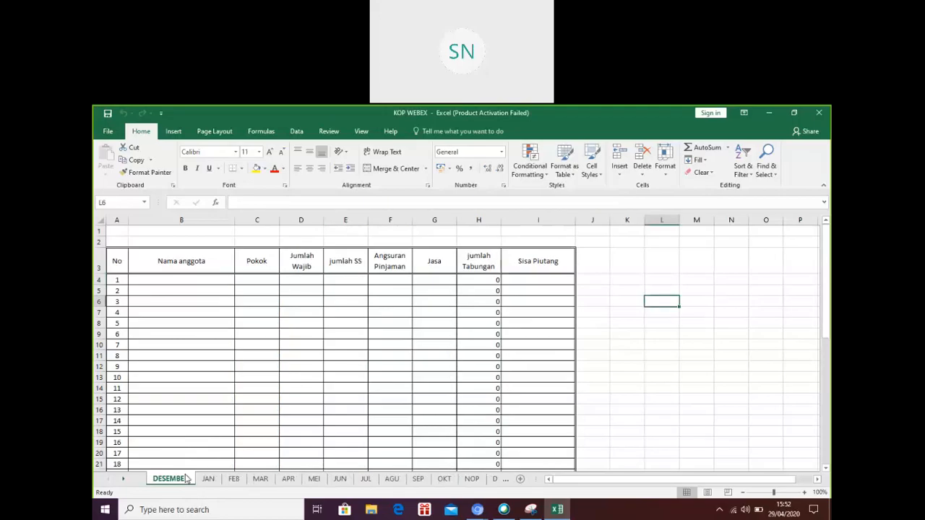
pyautogui.click(223, 231)
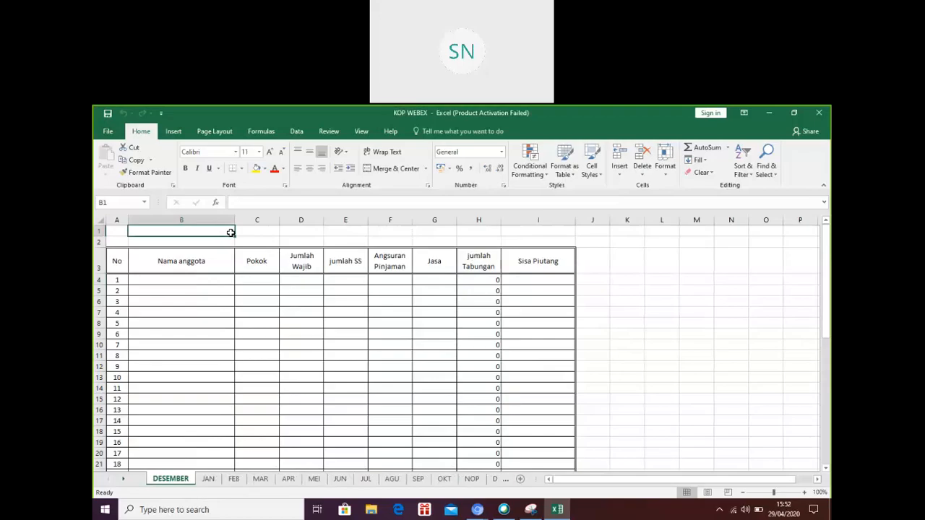
pyautogui.write('buku')
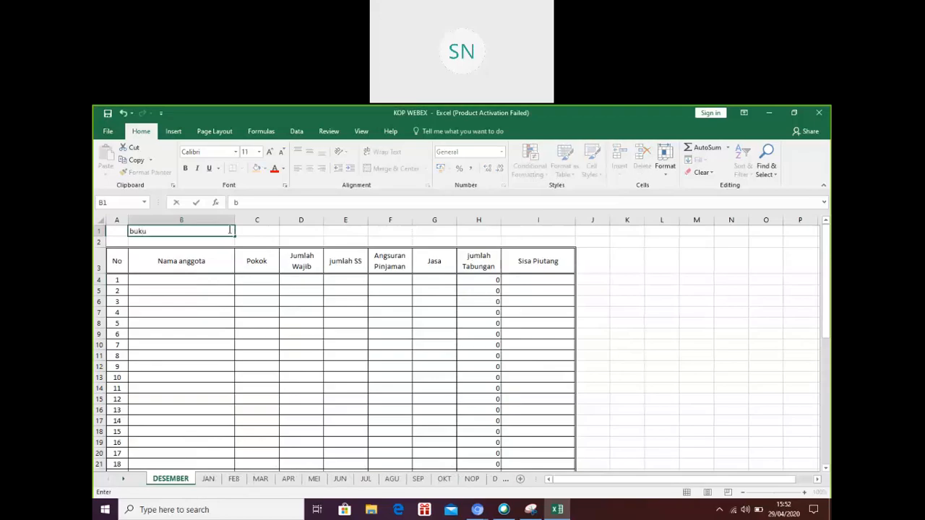
pyautogui.press('BackSpace')
pyautogui.press('BackSpace')
pyautogui.press('BackSpace')
pyautogui.press('BackSpace')
pyautogui.write('BUKU BESAR')
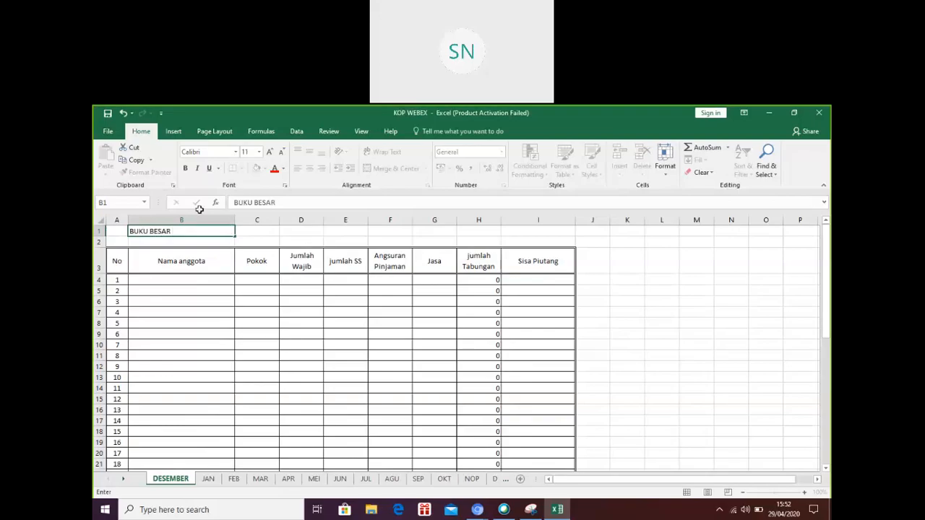
pyautogui.click(284, 251)
# Merge and center the BUKU BESAR title across A1:I1
pyautogui.moveTo(118, 229); pyautogui.dragTo(538, 234)
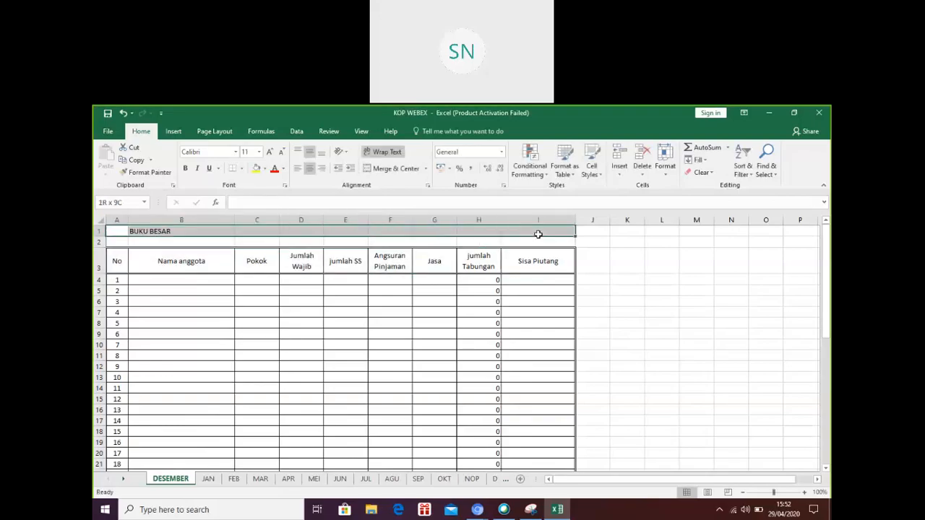
pyautogui.click(391, 169)
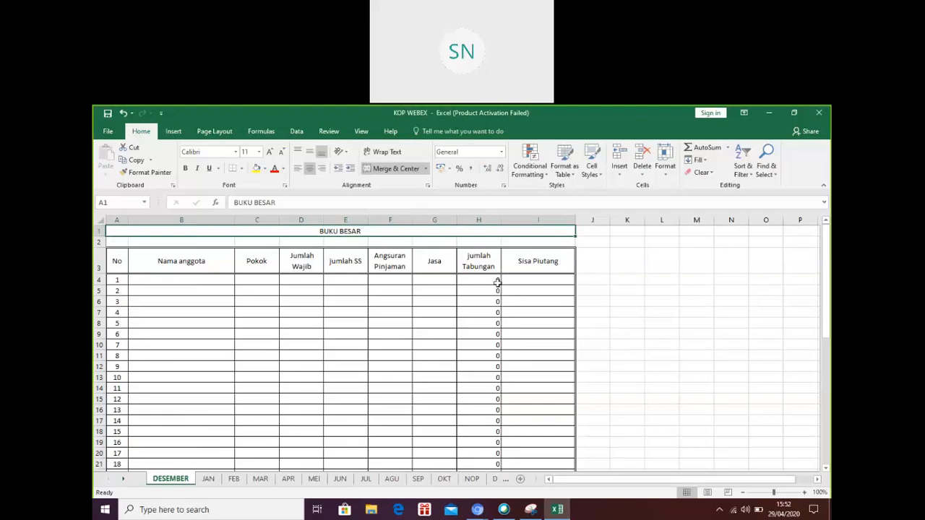
pyautogui.click(650, 279)
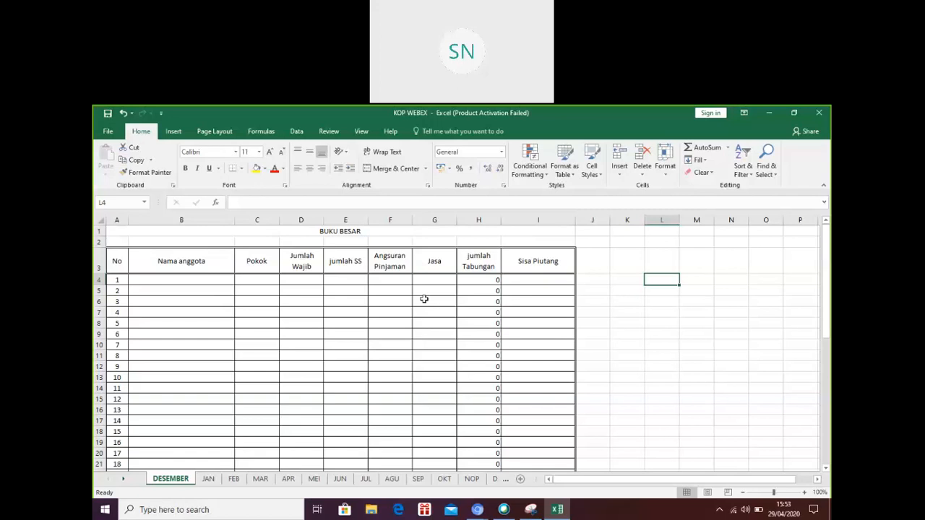
# Enter the names of the first three members under Nama anggota in cells B4 to B6
pyautogui.click(181, 280)
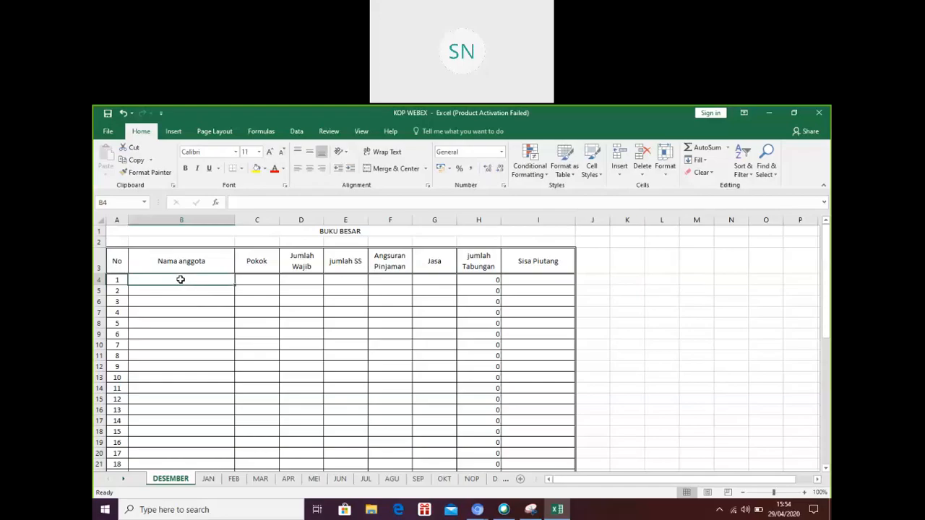
pyautogui.write('BUDI')
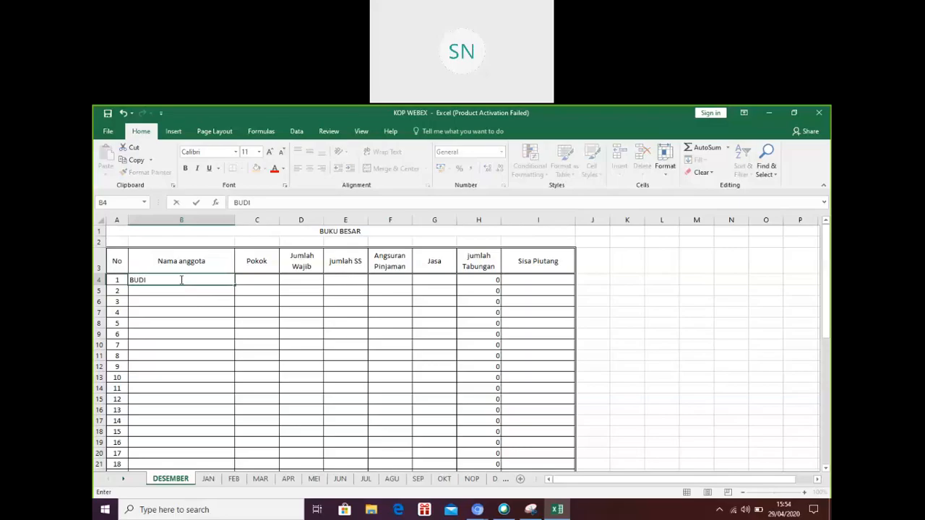
pyautogui.press('Return')
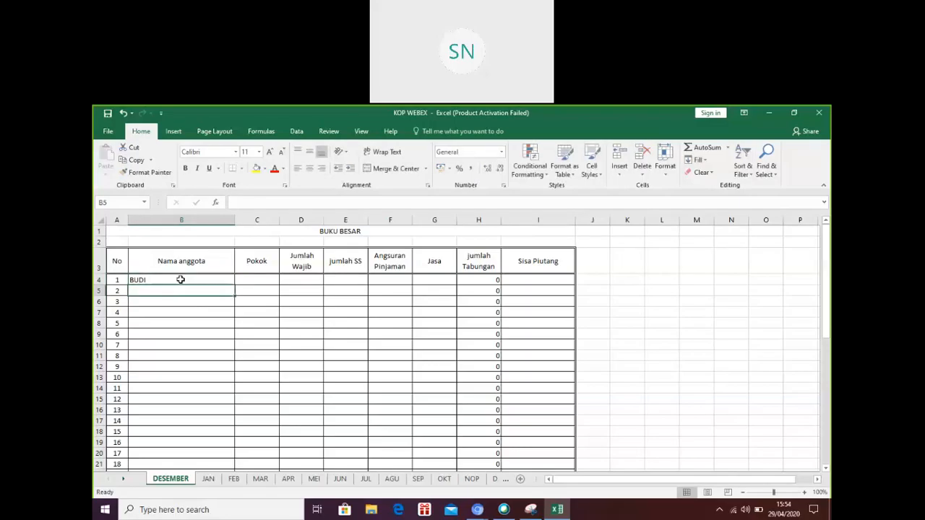
pyautogui.write('ANI')
pyautogui.press('Return')
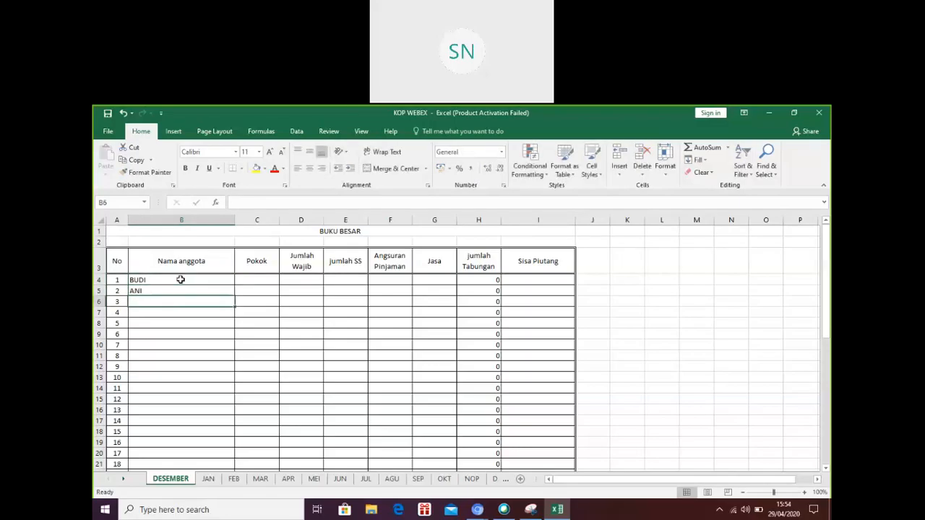
pyautogui.write('WATI')
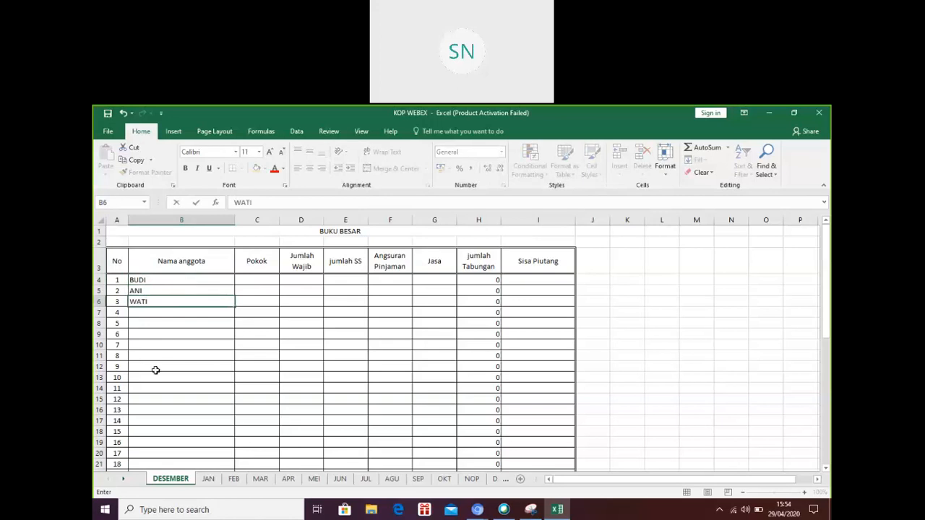
# Check the member names on the JAN, FEB, MAR and RAKAP sheets, and the first member's Wajib and SS amounts on RAKAP
pyautogui.click(208, 480)
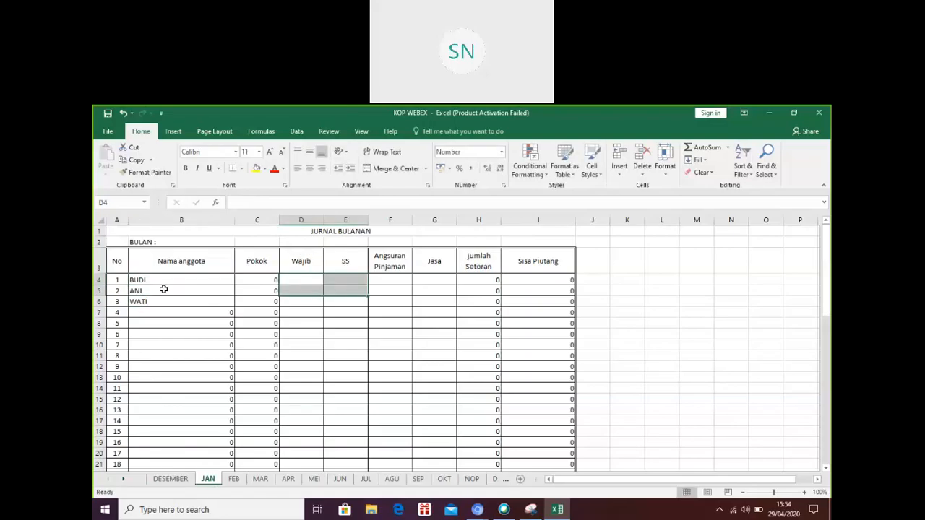
pyautogui.click(234, 479)
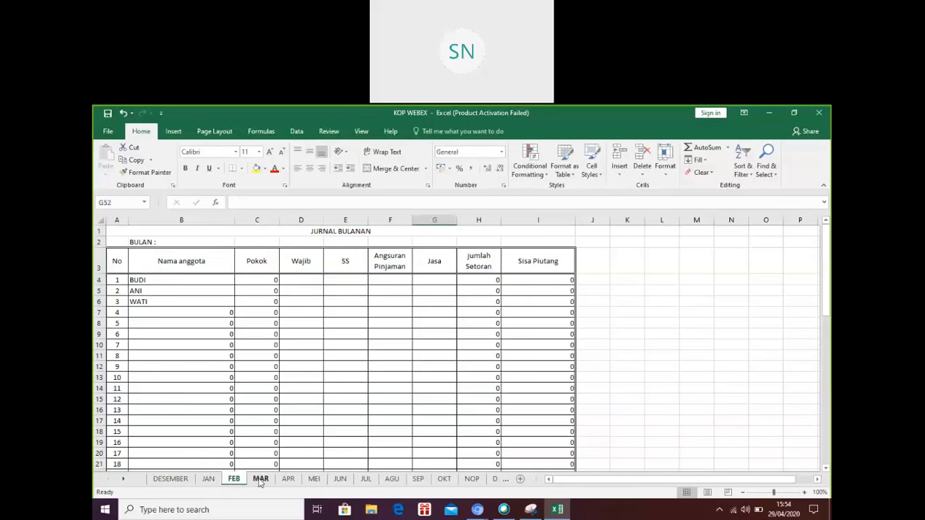
pyautogui.click(261, 480)
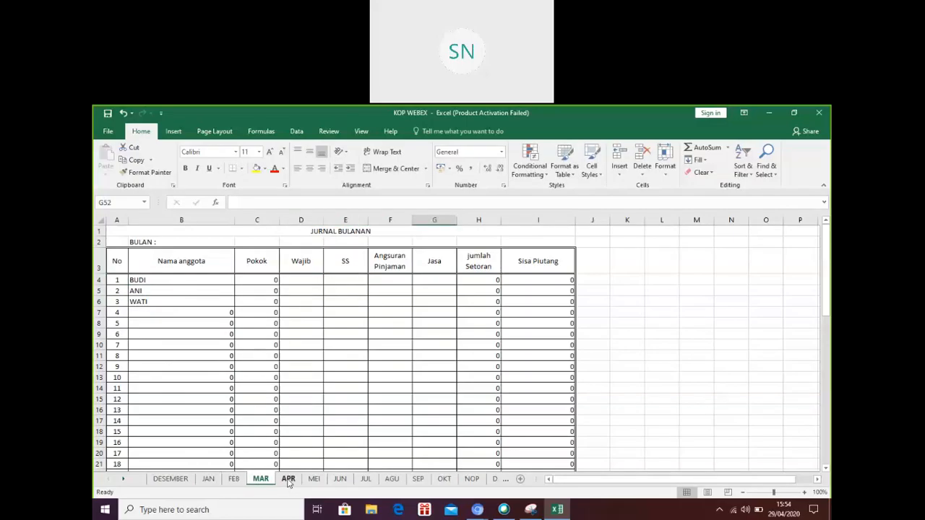
pyautogui.click(124, 479)
pyautogui.click(123, 479)
pyautogui.click(124, 480)
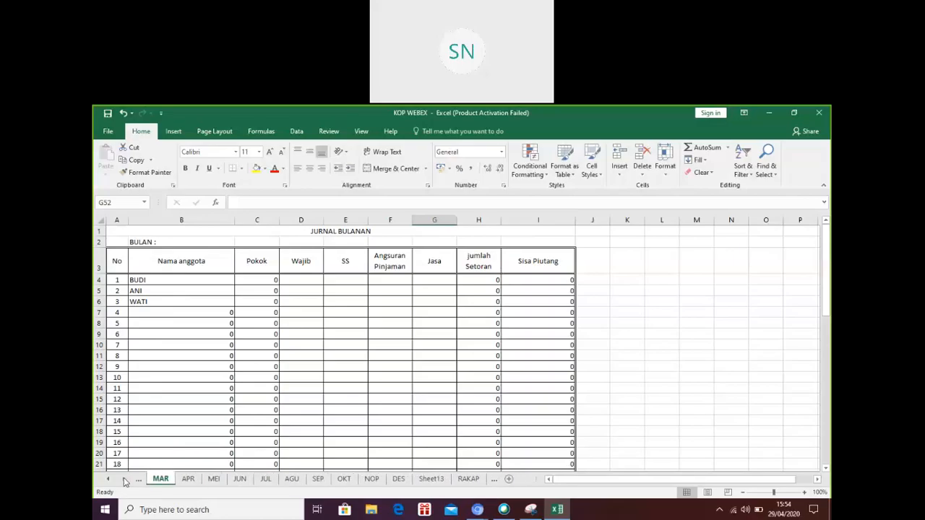
pyautogui.click(470, 479)
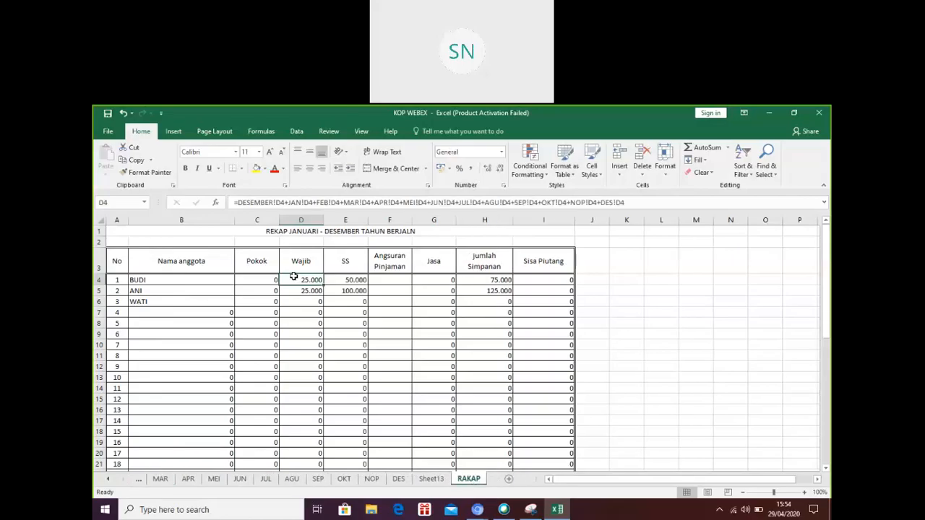
pyautogui.moveTo(302, 282); pyautogui.dragTo(338, 283)
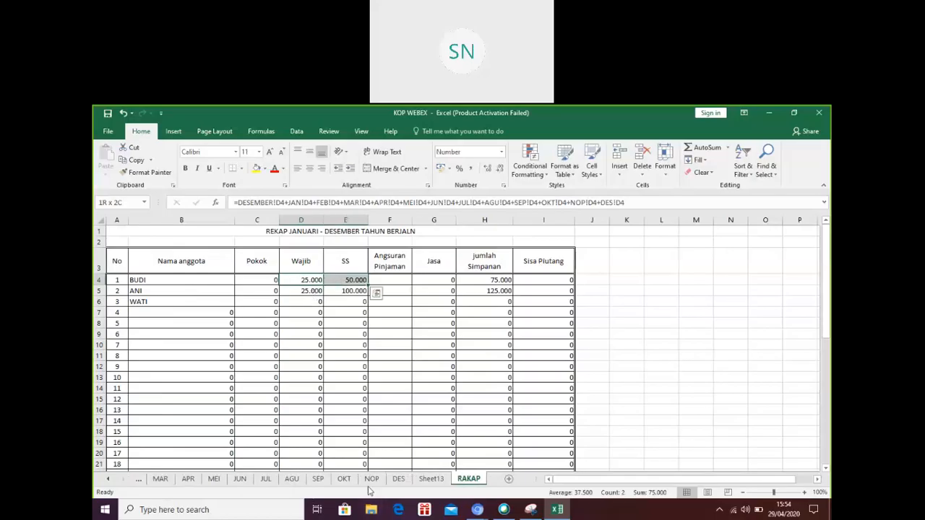
# Enter 20000 as the first member's Pokok amount in cell C4 of the DESEMBER sheet
pyautogui.click(108, 480)
pyautogui.click(108, 480)
pyautogui.click(108, 480)
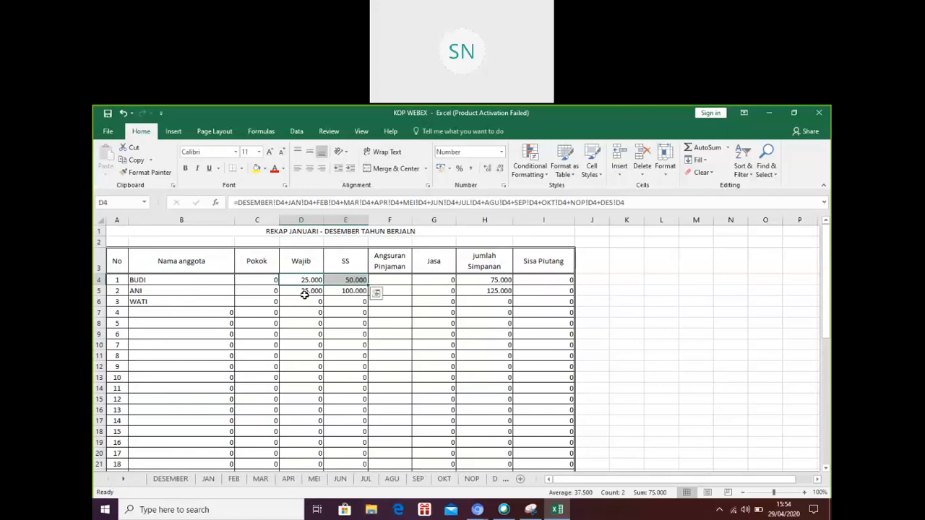
pyautogui.click(171, 479)
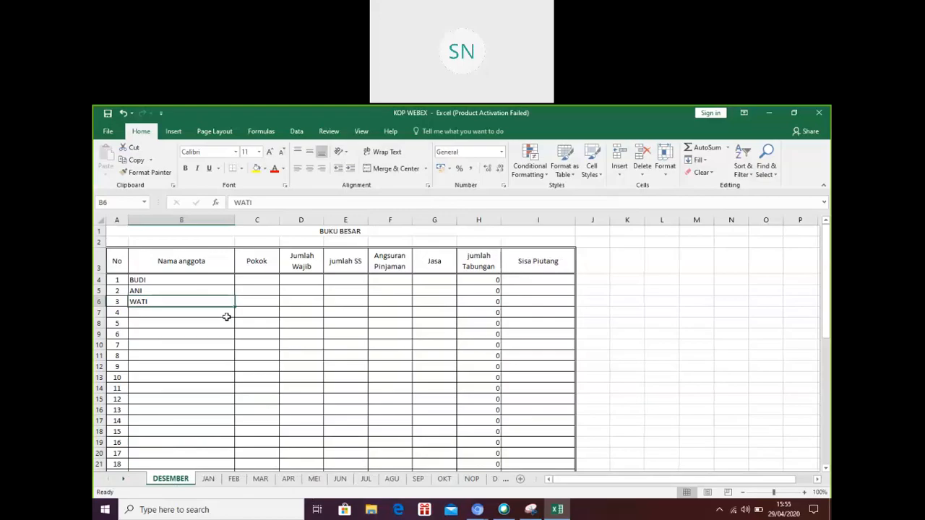
pyautogui.click(271, 284)
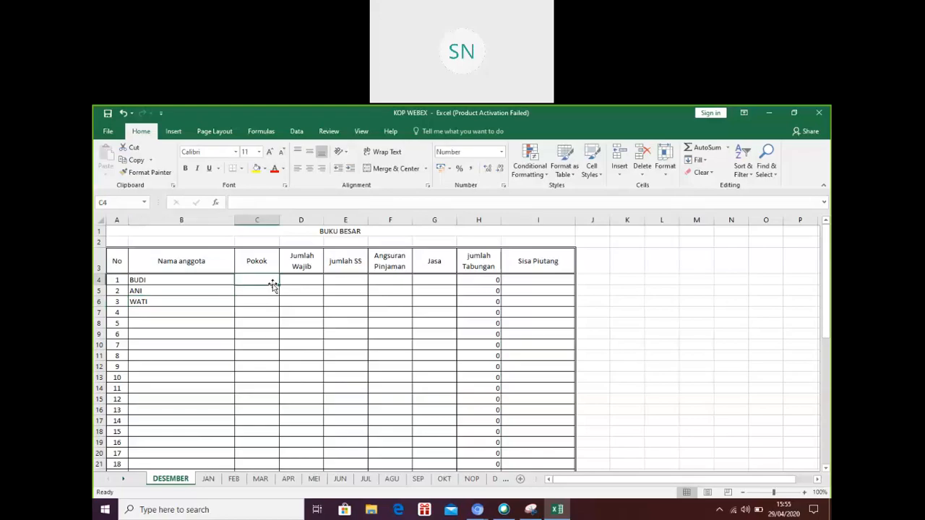
pyautogui.write('2')
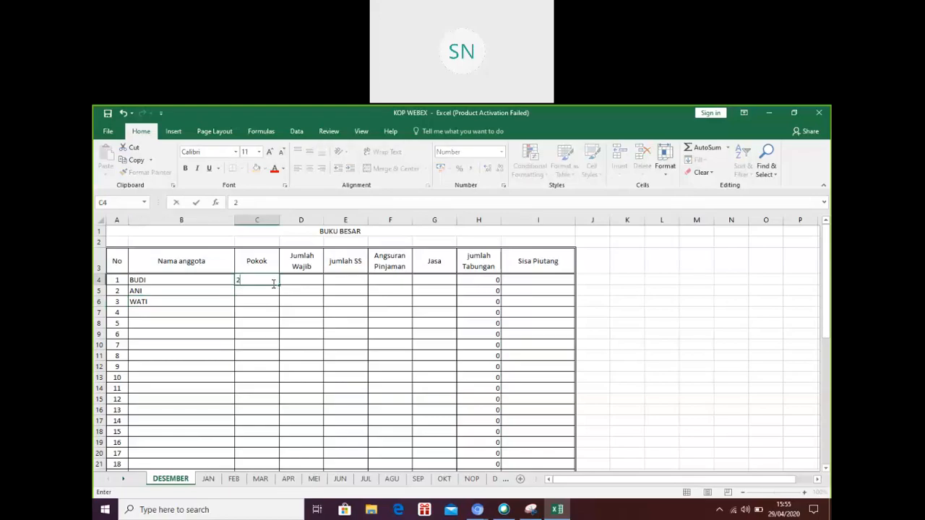
pyautogui.write('0000')
pyautogui.click(308, 311)
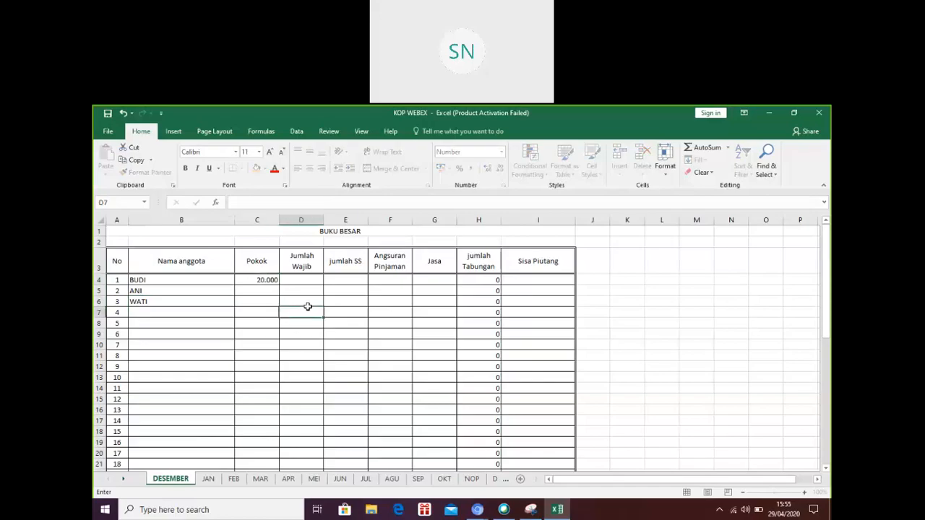
# Copy the first member's Pokok amount from C4 and paste it into C5:C43 for members 2 to 40
pyautogui.click(261, 279)
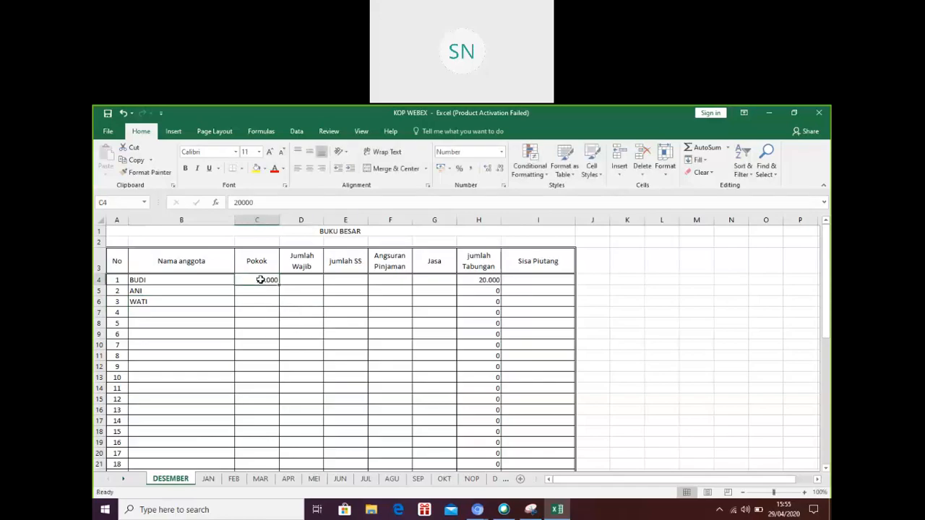
pyautogui.rightClick(260, 279)
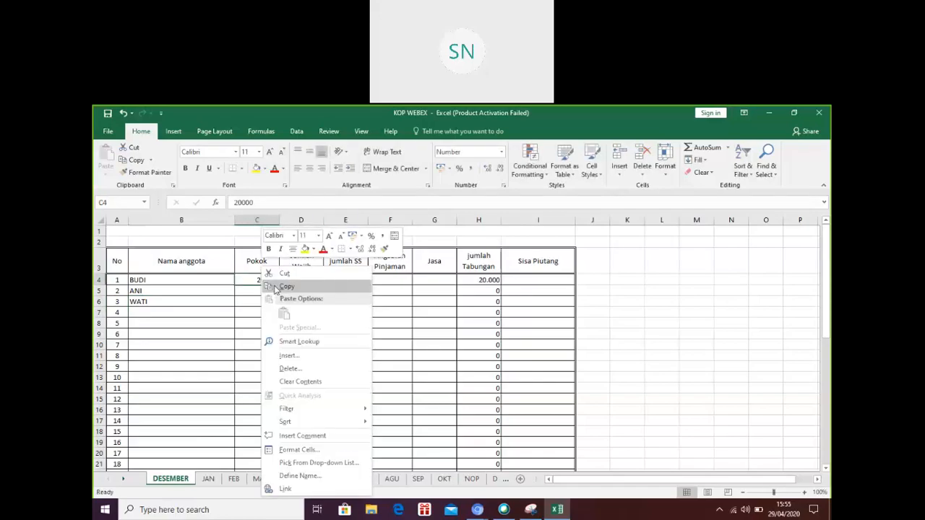
pyautogui.click(288, 287)
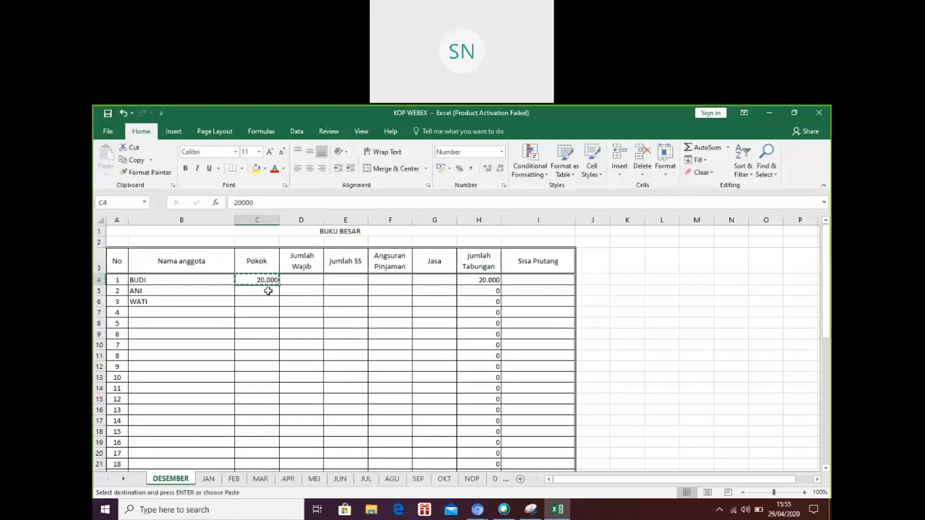
pyautogui.moveTo(268, 291); pyautogui.dragTo(271, 427)
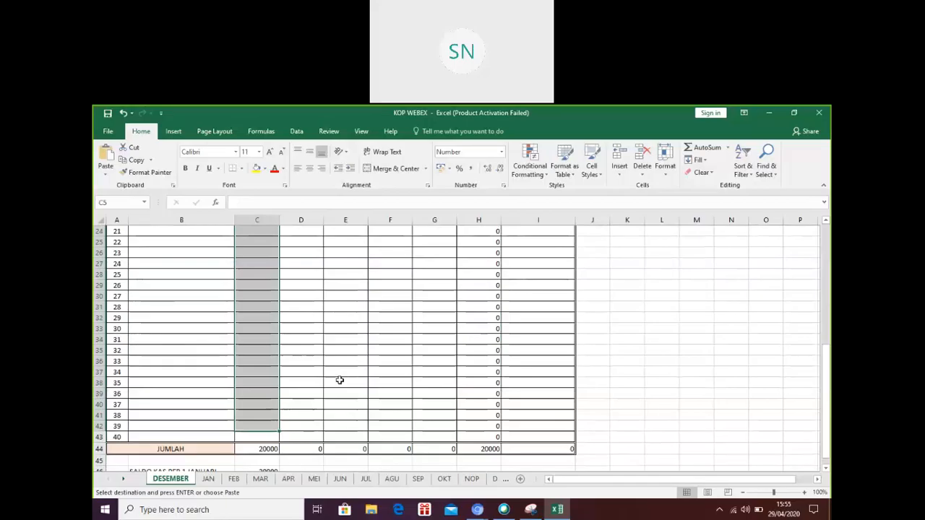
pyautogui.hotkey('shift', 'Down')
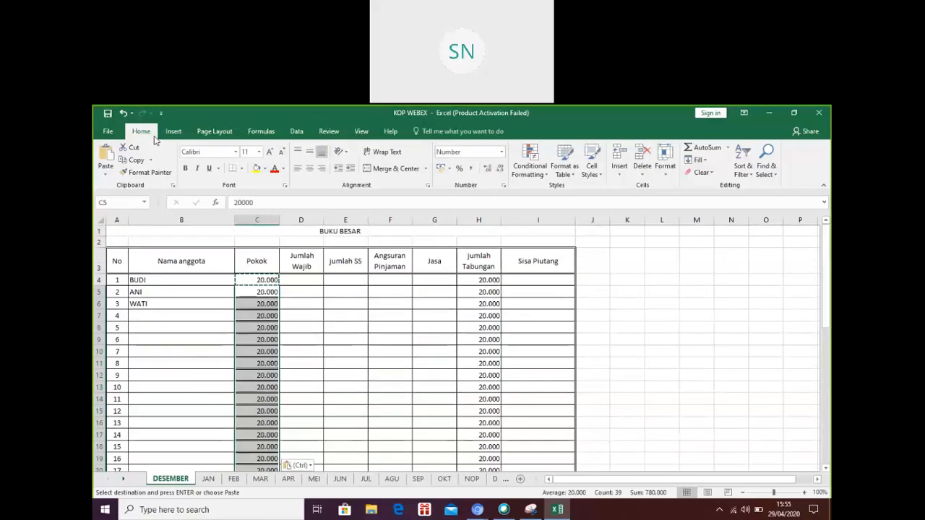
# Undo the paste in the Pokok column and paste the copied amount into C5:C43 as values only
pyautogui.click(125, 114)
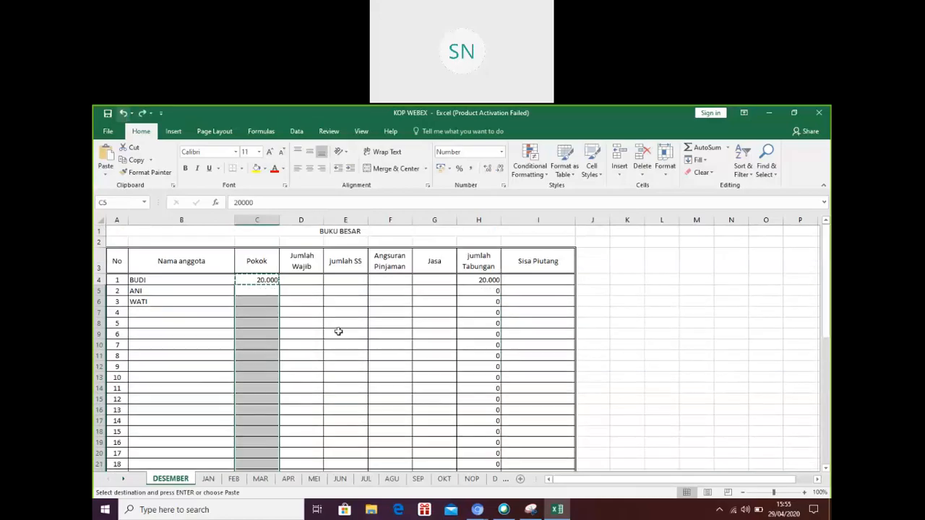
pyautogui.rightClick(250, 293)
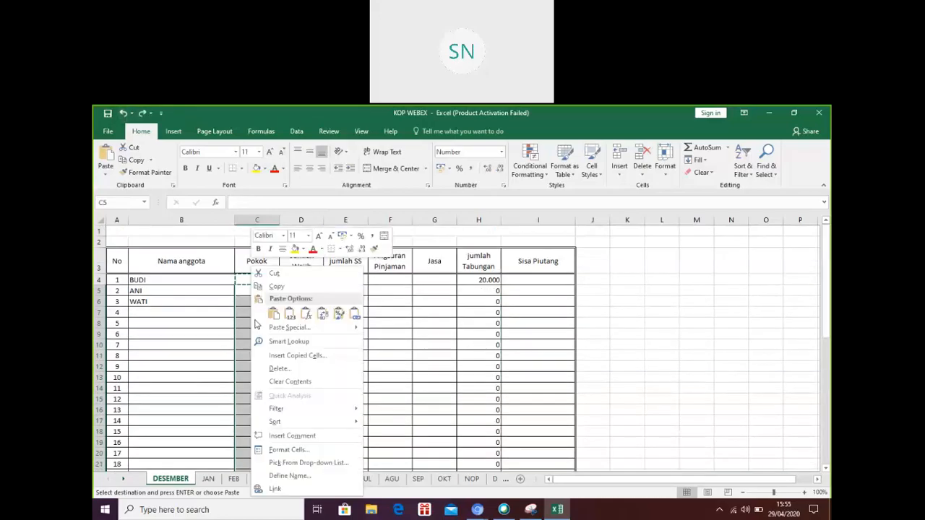
pyautogui.click(289, 315)
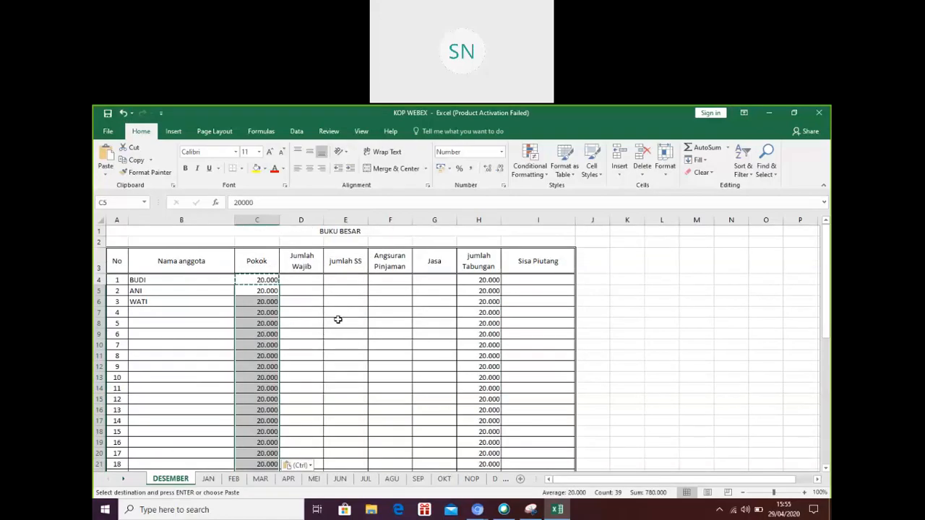
# Enter the Jumlah Wajib amounts 300000, 250000 and 100000 for members 1 to 3 in D4:D6 of the DESEMBER sheet
pyautogui.click(364, 300)
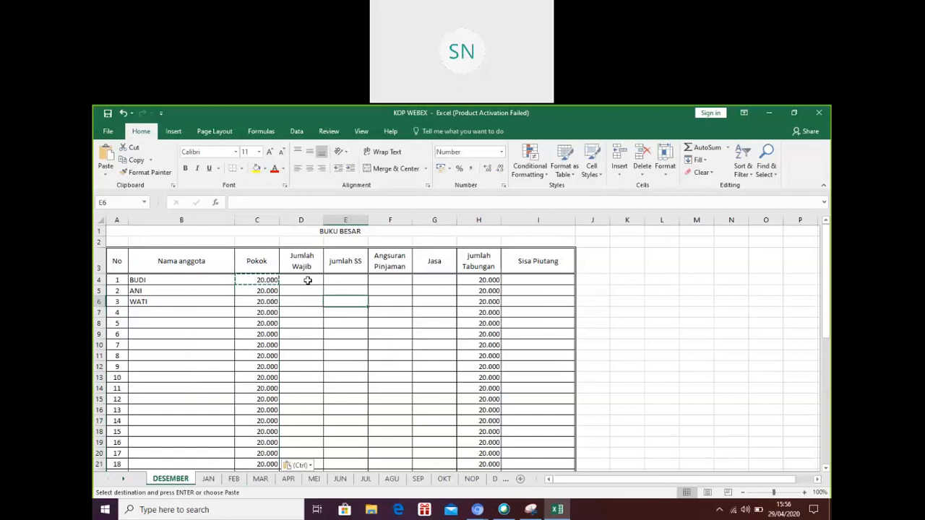
pyautogui.click(307, 280)
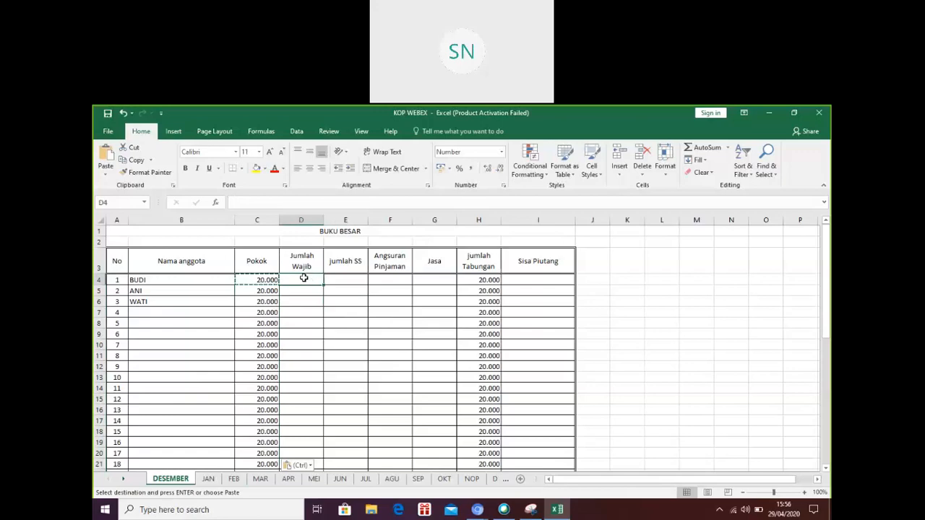
pyautogui.write('300000')
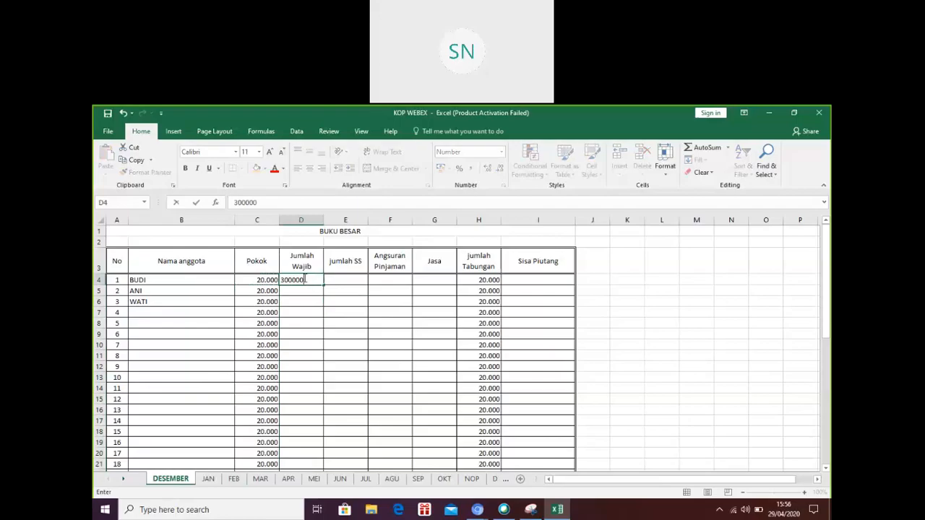
pyautogui.press('Return')
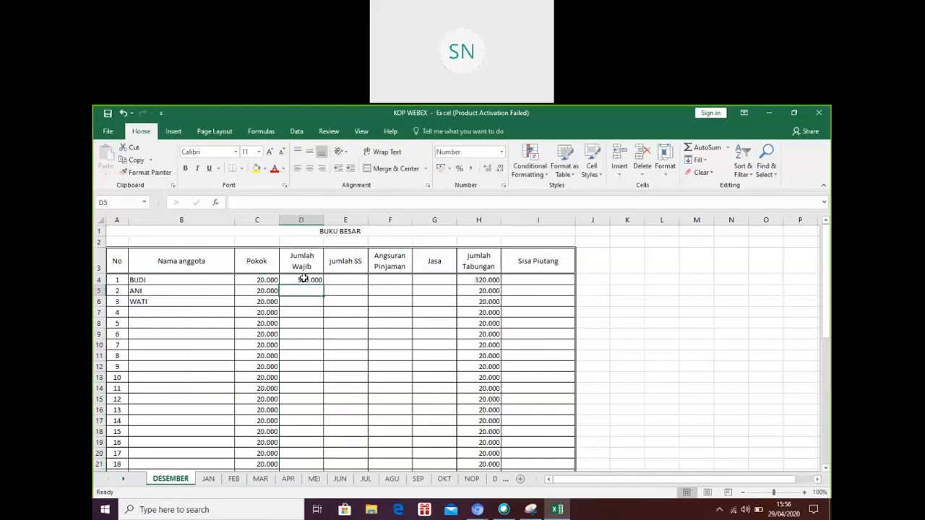
pyautogui.write('250')
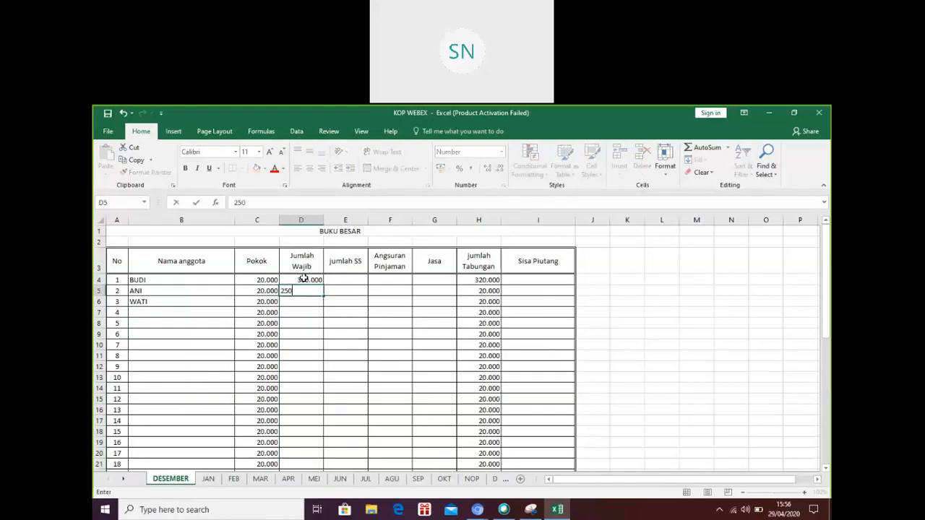
pyautogui.write('000')
pyautogui.press('Return')
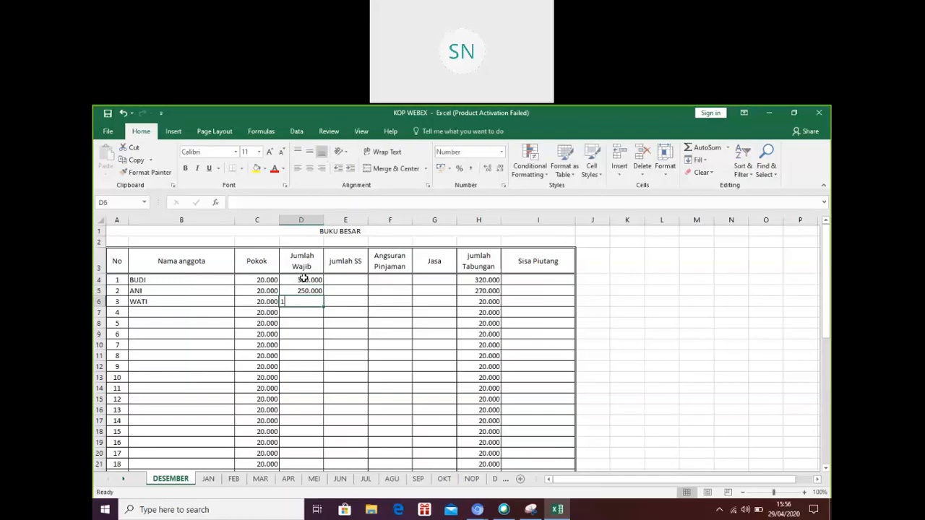
pyautogui.write('10000')
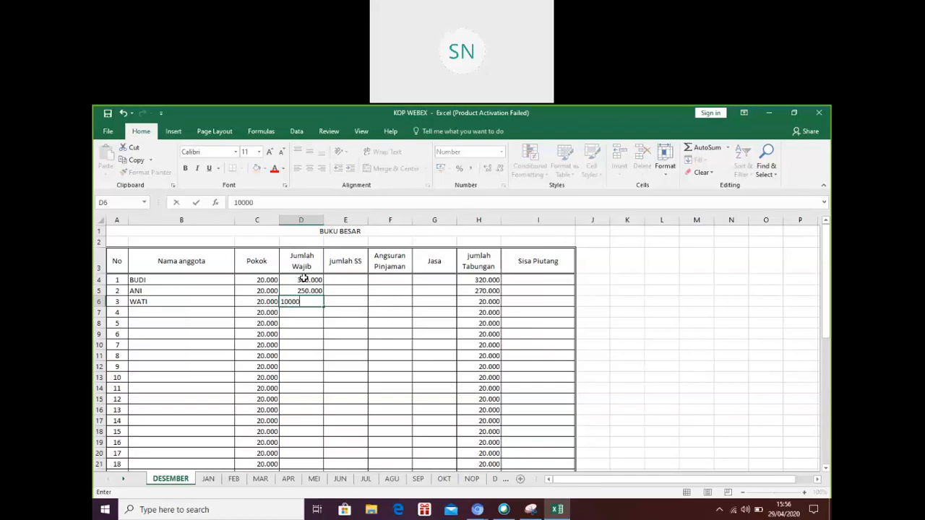
pyautogui.write('0')
pyautogui.press('Return')
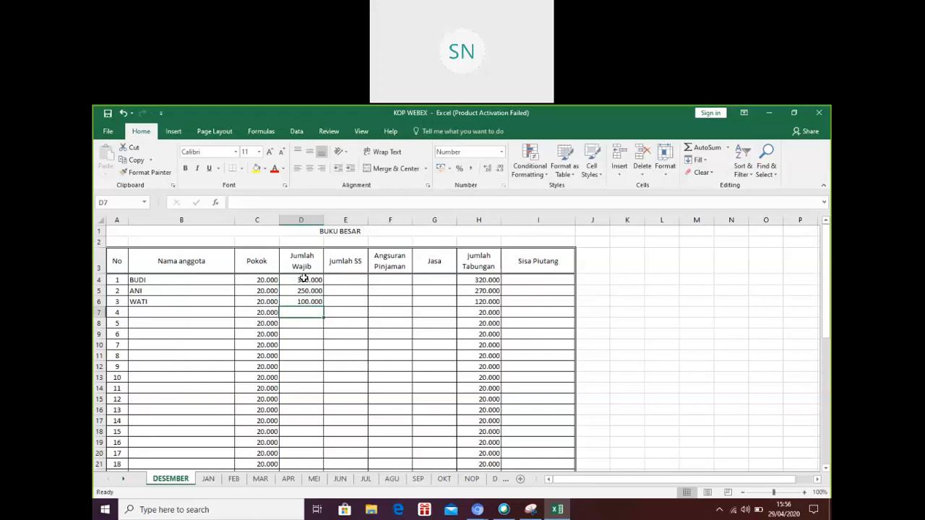
# Enter the Jumlah Wajib amounts 200000 and 300000 for members 4 and 5 in cells D7 and D8
pyautogui.write('2')
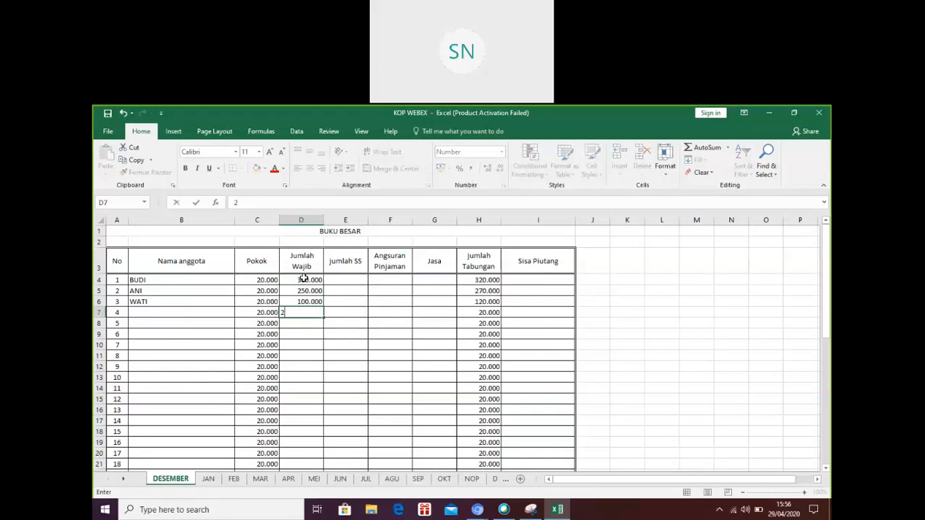
pyautogui.write('000000')
pyautogui.press('BackSpace')
pyautogui.press('Return')
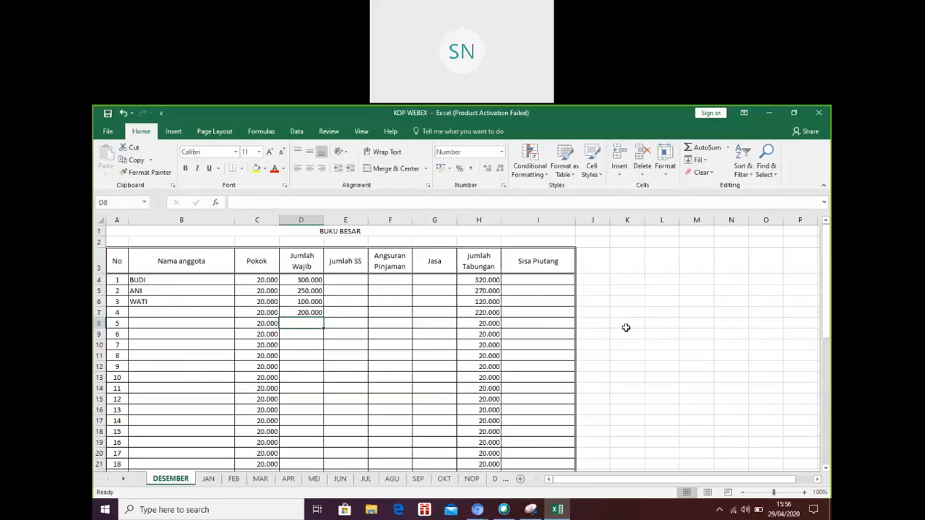
pyautogui.write('300.000')
pyautogui.press('Return')
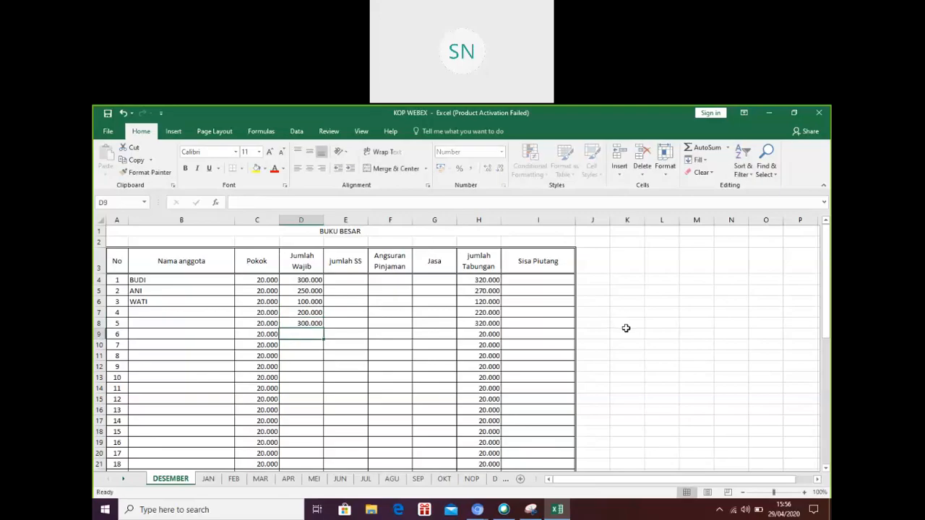
# Enter the Jumlah SS amounts 500000, 400000 and 200000 for members 1 to 3 in cells E4:E6
pyautogui.click(348, 279)
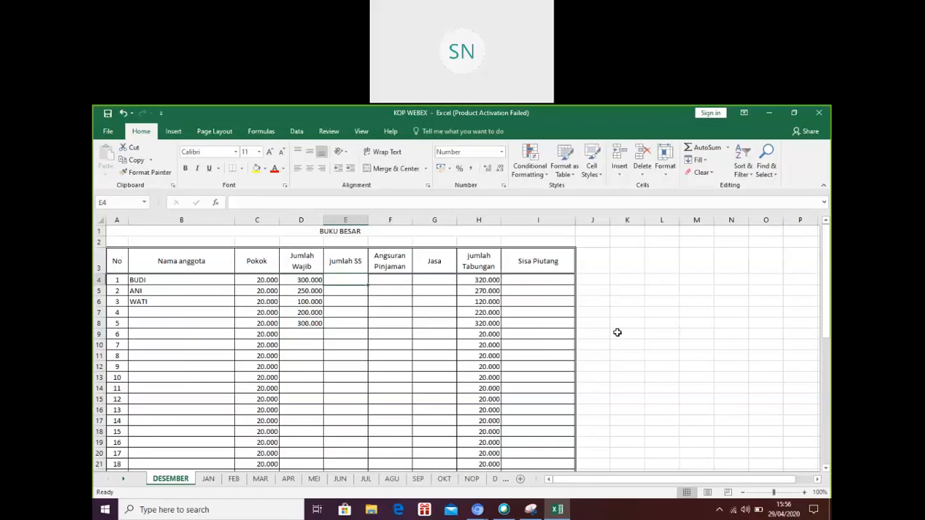
pyautogui.write('500000')
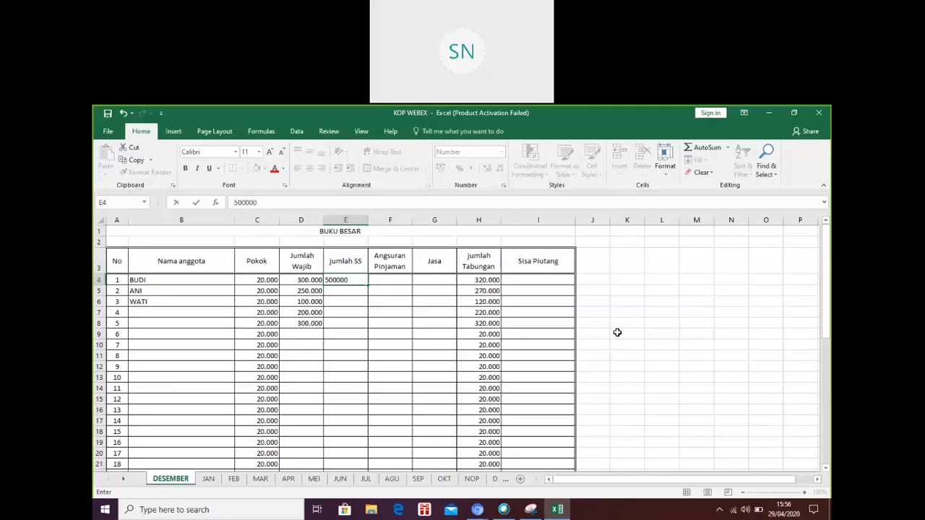
pyautogui.press('Return')
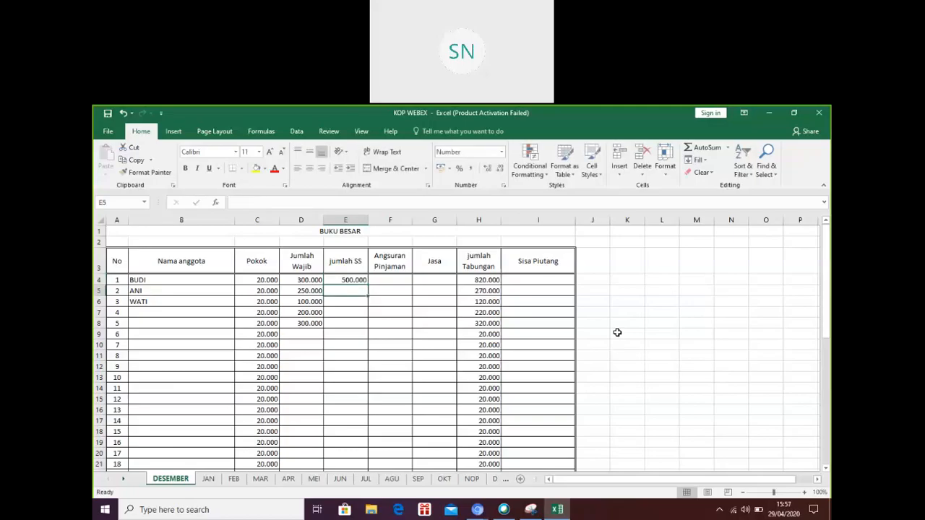
pyautogui.write('4')
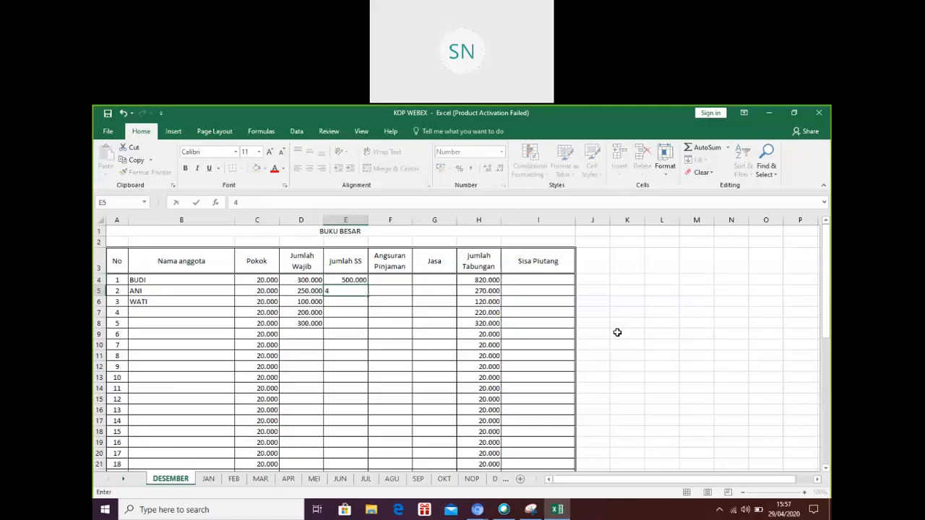
pyautogui.write('00000')
pyautogui.press('Return')
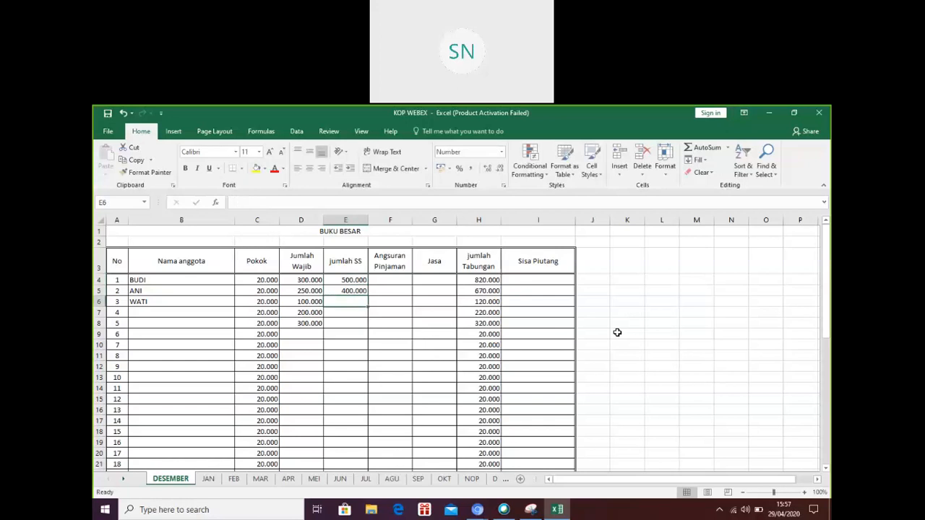
pyautogui.write('200.000')
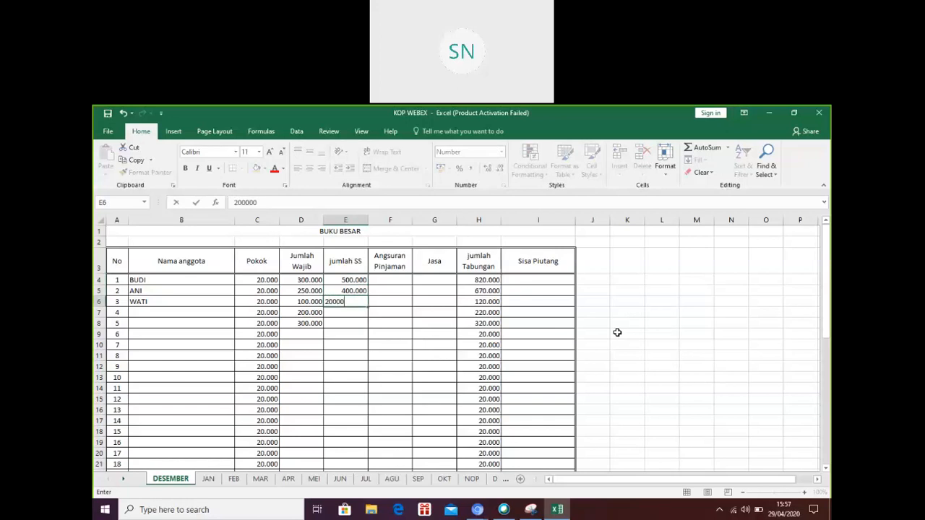
pyautogui.press('Return')
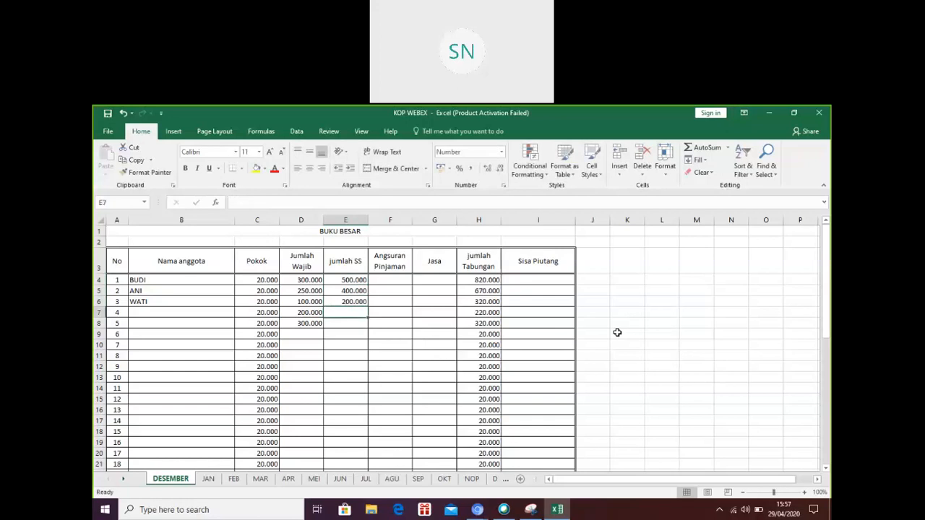
# Enter 500000 as the Jumlah SS amount for both members 4 and 5 in cells E7 and E8
pyautogui.write('500000')
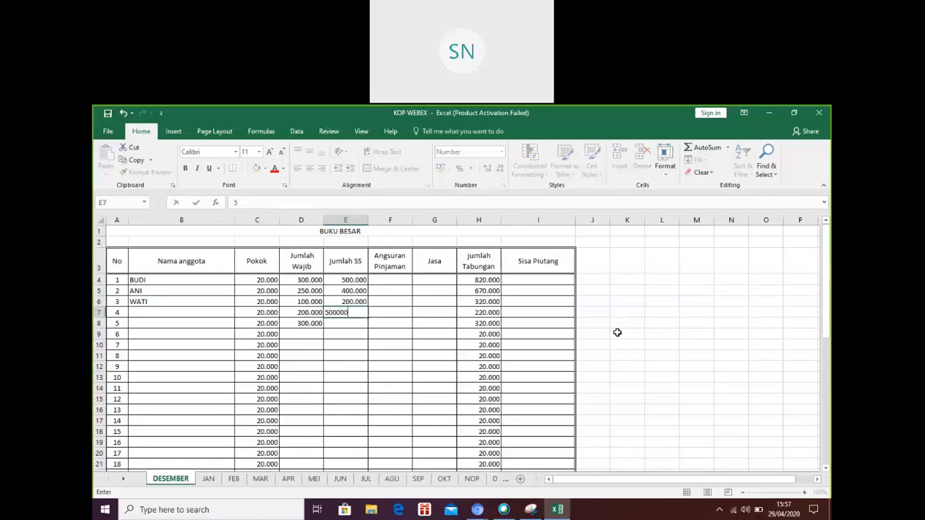
pyautogui.press('Return')
pyautogui.write('5')
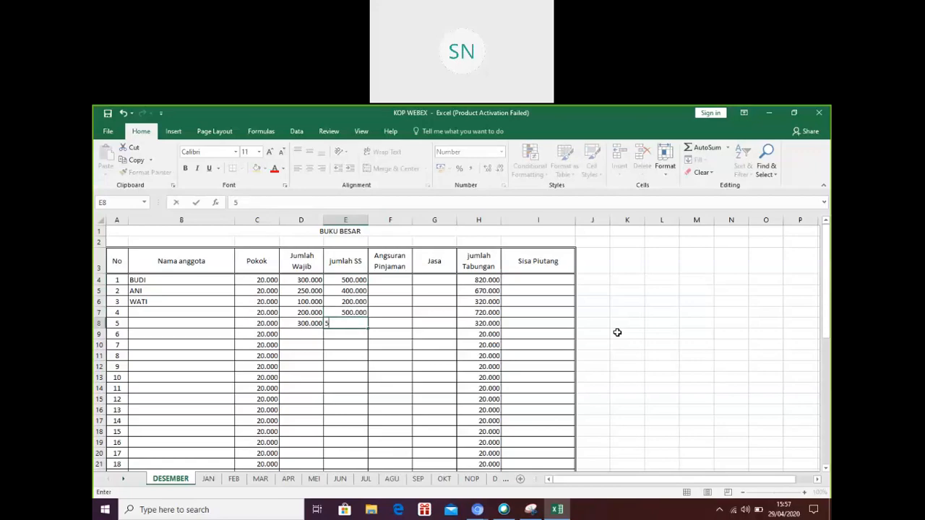
pyautogui.write('00.000000')
pyautogui.press('Return')
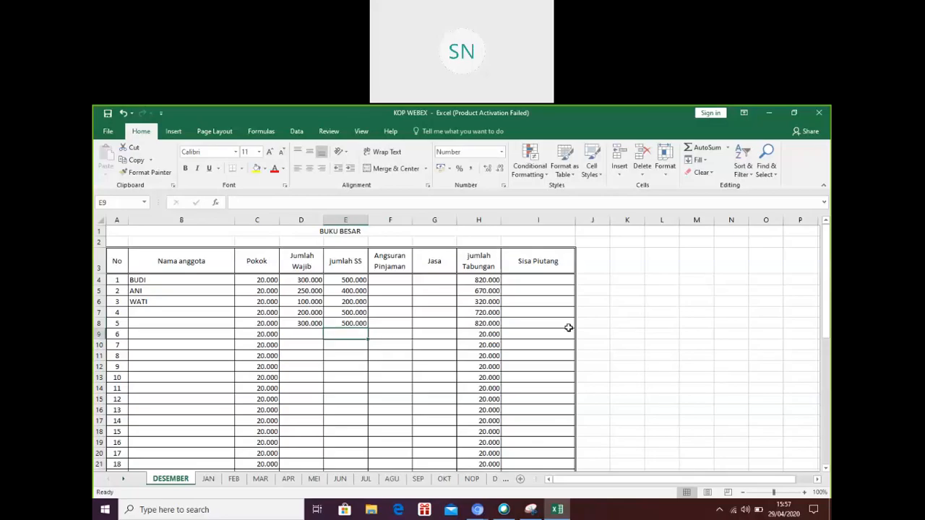
# Check the JAN sheet's member list and enter the fourth member's name in cell B7 of the DESEMBER sheet
pyautogui.click(208, 479)
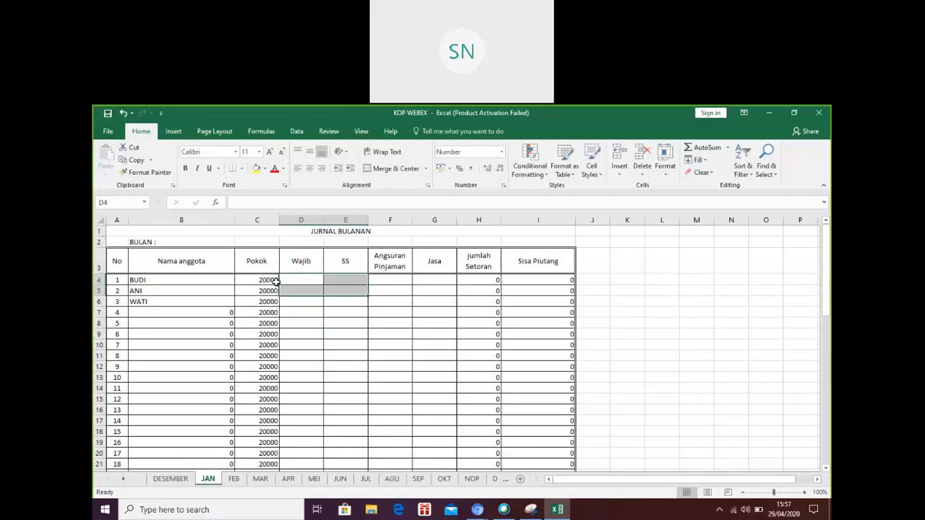
pyautogui.click(171, 480)
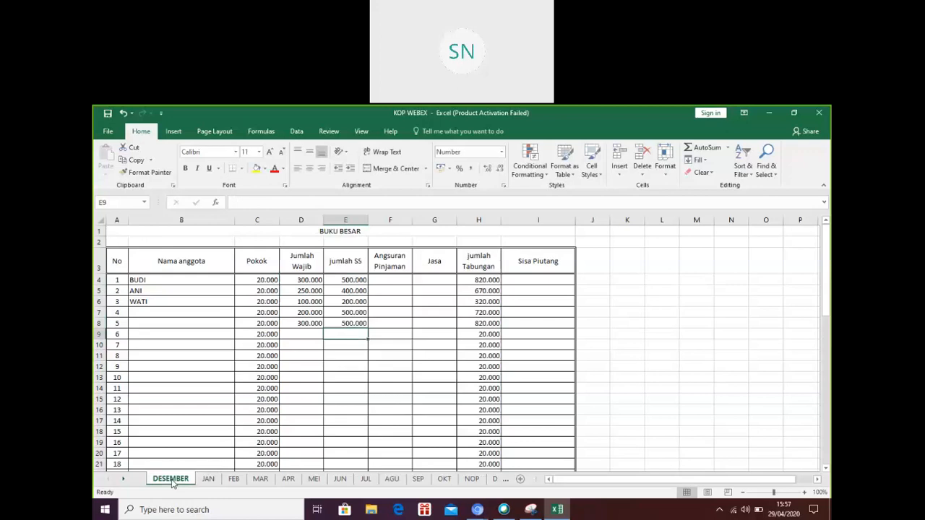
pyautogui.click(155, 314)
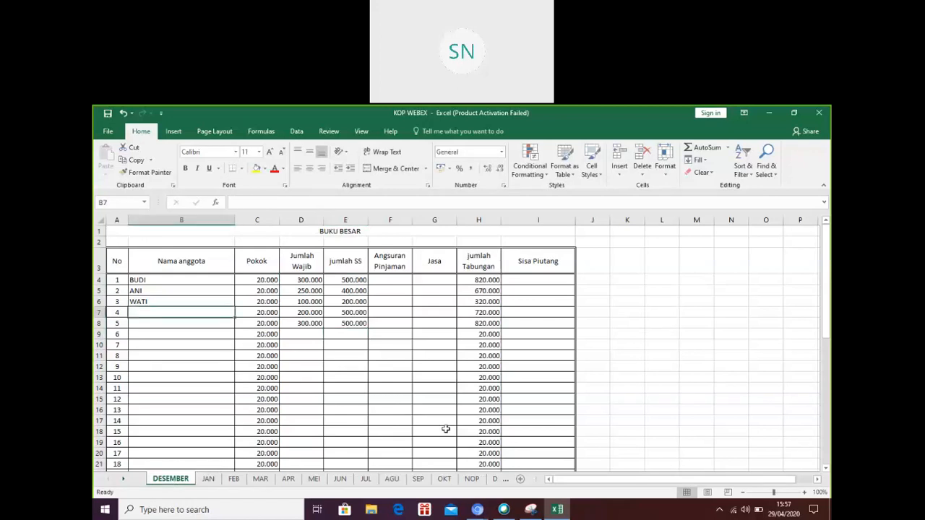
pyautogui.write('FAJRI')
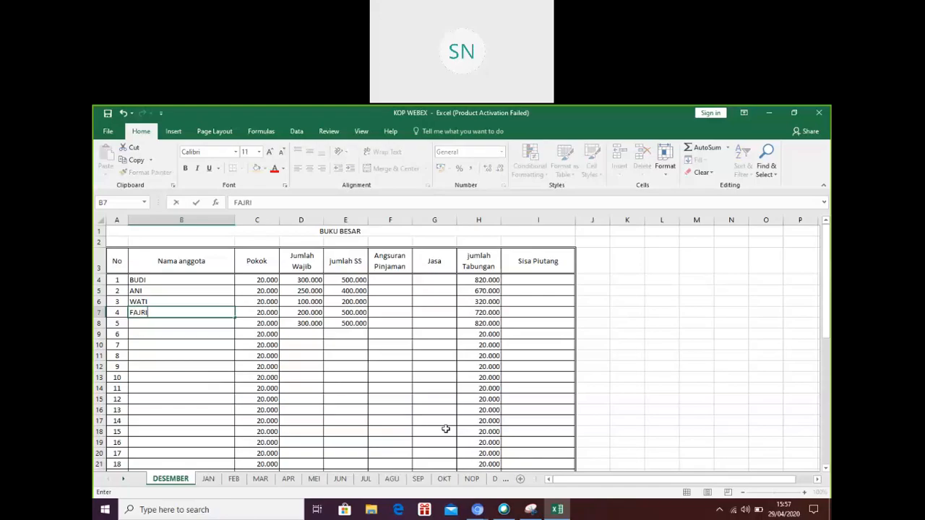
# Enter 10000 as the first member's Wajib amount in cell D4 of the JAN sheet
pyautogui.click(209, 480)
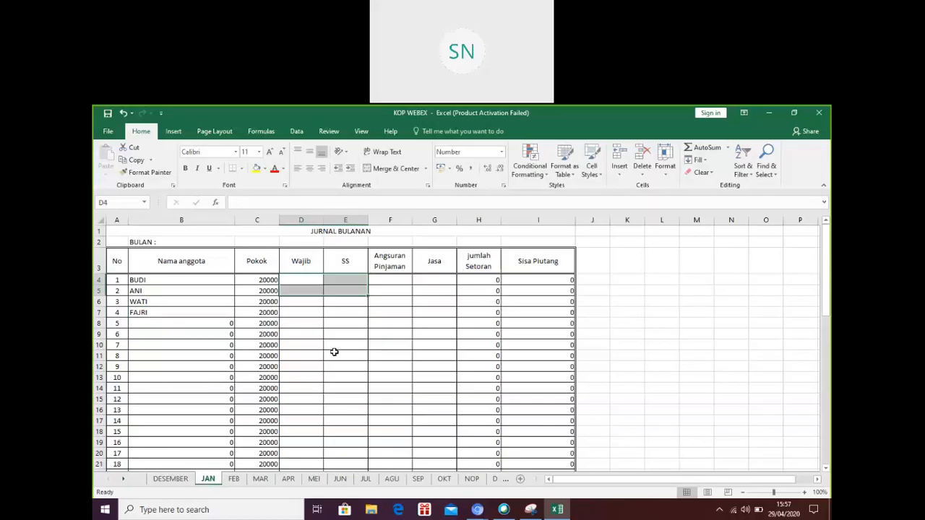
pyautogui.click(300, 281)
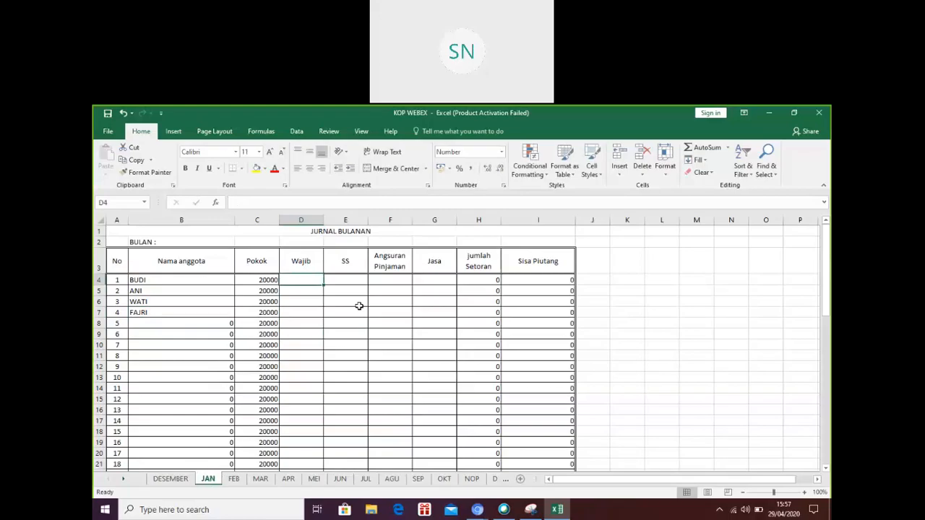
pyautogui.write('2')
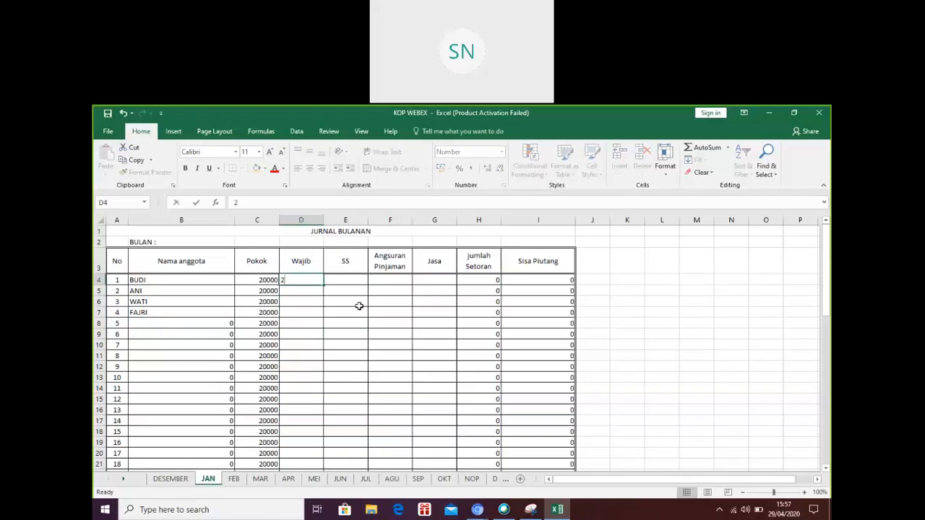
pyautogui.write('0')
pyautogui.write('00')
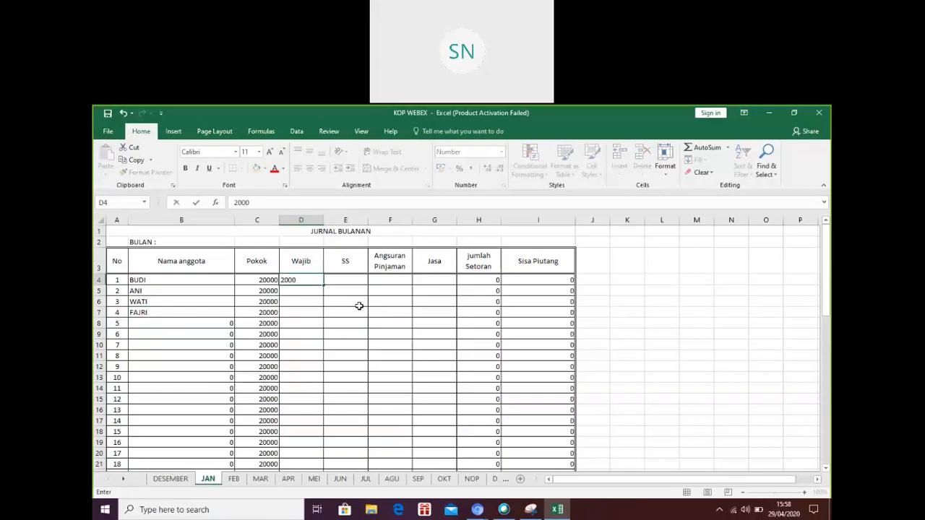
pyautogui.write('0')
pyautogui.press('BackSpace')
pyautogui.press('BackSpace')
pyautogui.press('BackSpace')
pyautogui.press('BackSpace')
pyautogui.press('BackSpace')
pyautogui.write('10000')
pyautogui.press('Return')
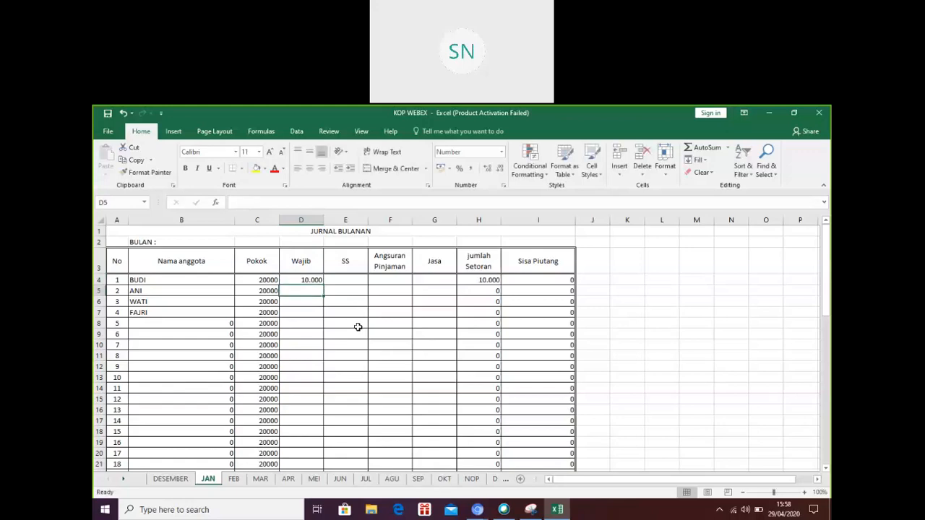
# Copy the first member's Wajib amount from D4 and paste it into D5:D7 for members 2 to 4
pyautogui.click(305, 278)
pyautogui.rightClick(306, 279)
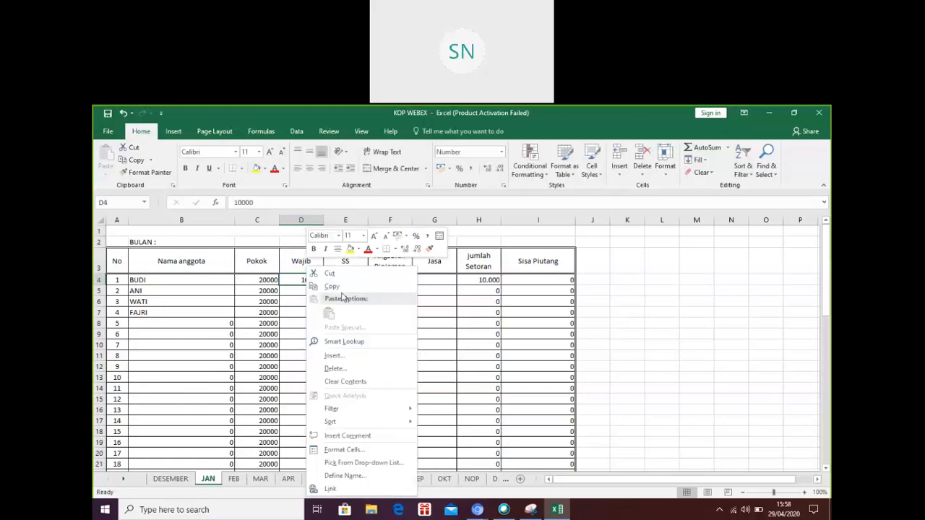
pyautogui.click(334, 283)
pyautogui.click(301, 290)
pyautogui.moveTo(301, 290); pyautogui.dragTo(306, 310)
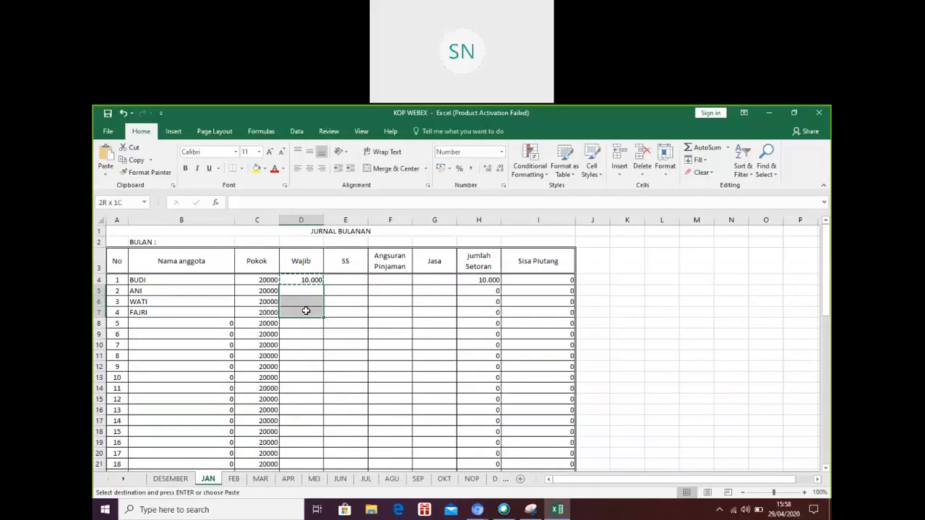
pyautogui.rightClick(306, 311)
pyautogui.click(345, 317)
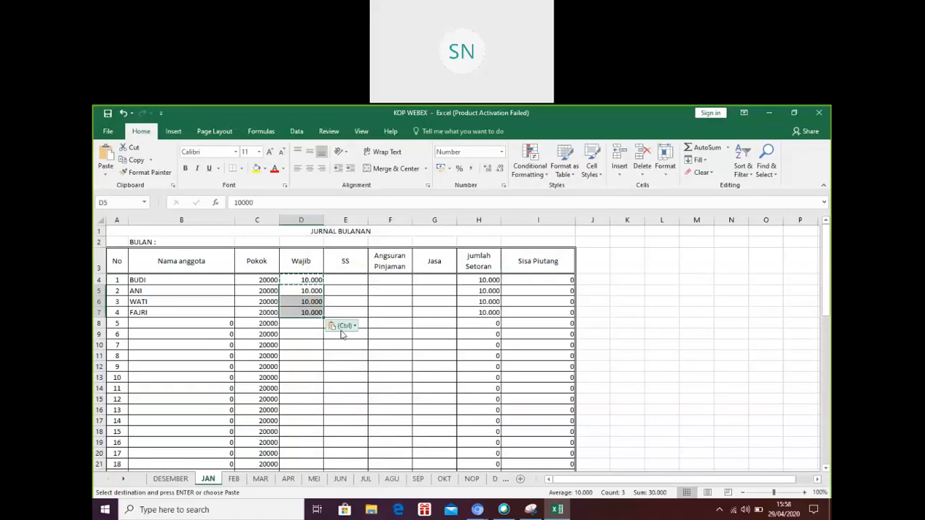
# Enter SS amounts of 50000 for member 1 in E4 and 100000 for member 2 in E5 of the JAN sheet
pyautogui.click(362, 283)
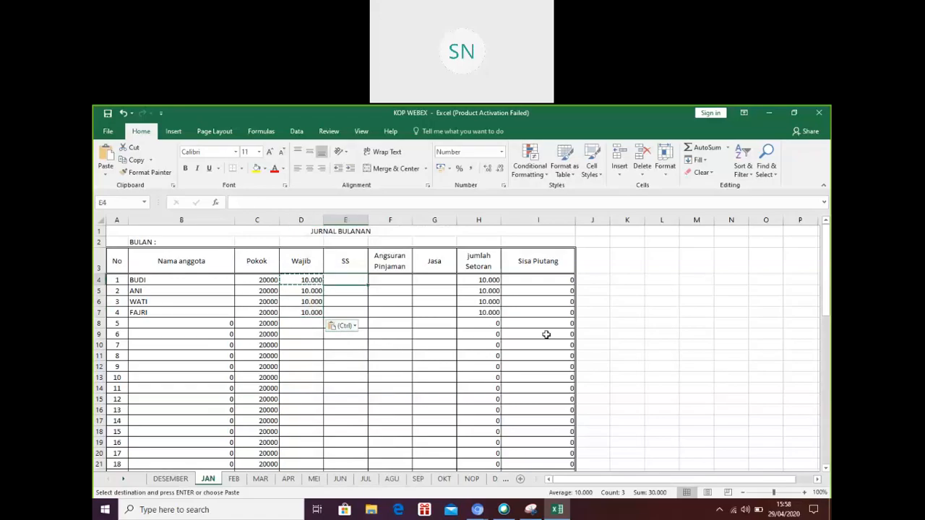
pyautogui.write('500')
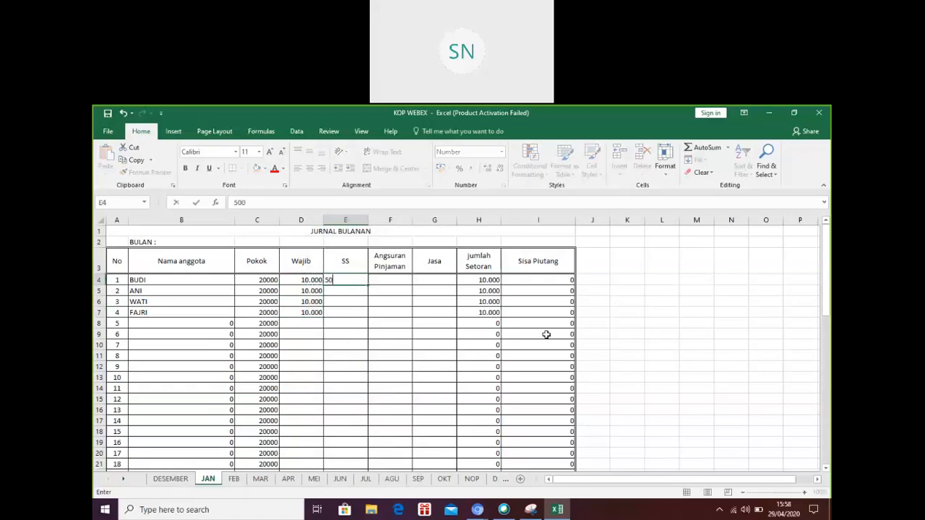
pyautogui.write('00')
pyautogui.click(347, 294)
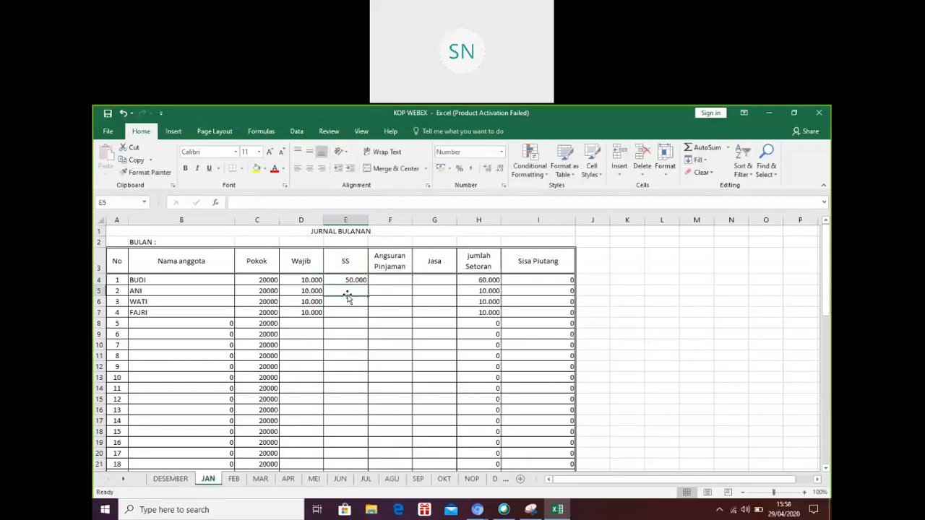
pyautogui.write('100.000')
# Enter SS amounts of 100000 for member 3 in E6 and 200000 for member 4 in E7
pyautogui.click(347, 304)
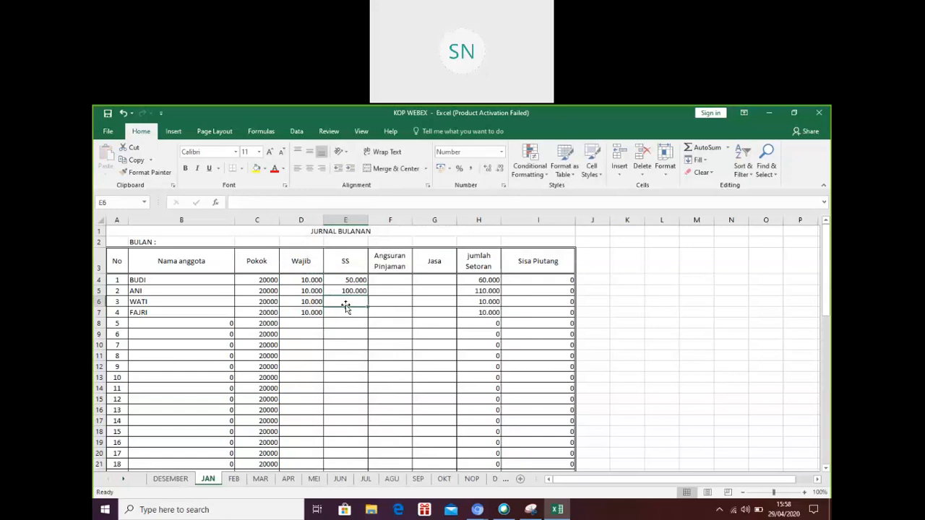
pyautogui.write('100000')
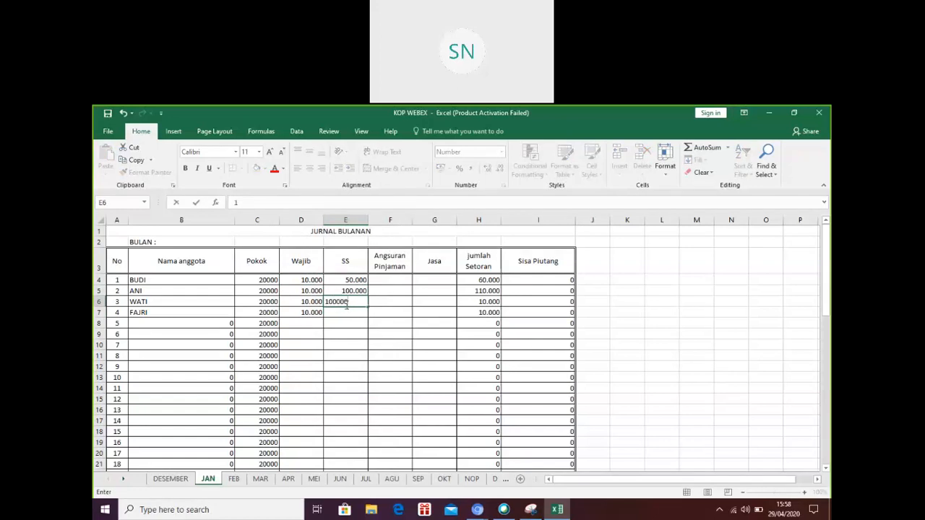
pyautogui.press('Return')
pyautogui.write('2')
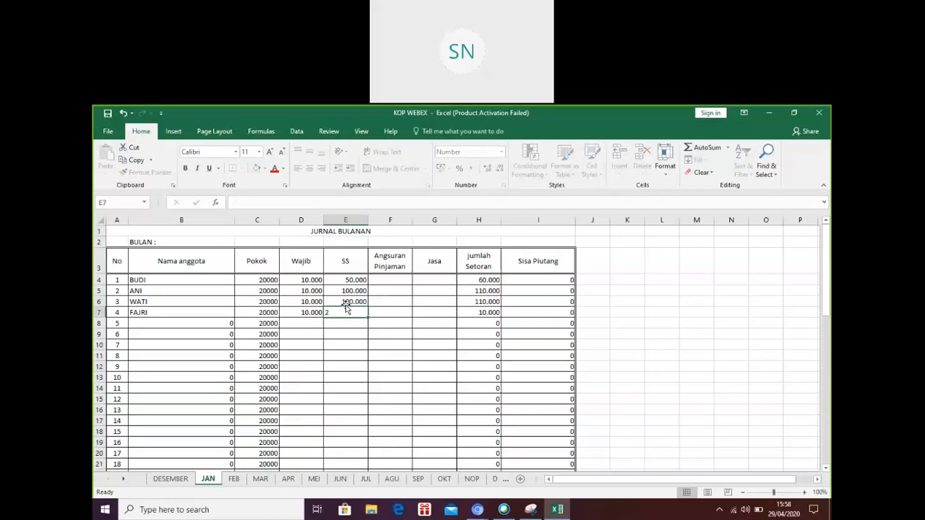
pyautogui.write('00000')
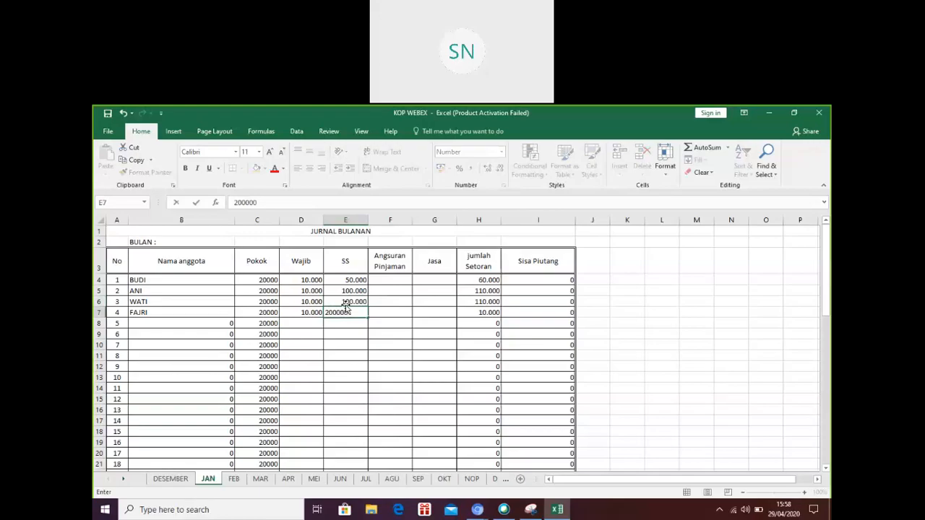
pyautogui.press('Return')
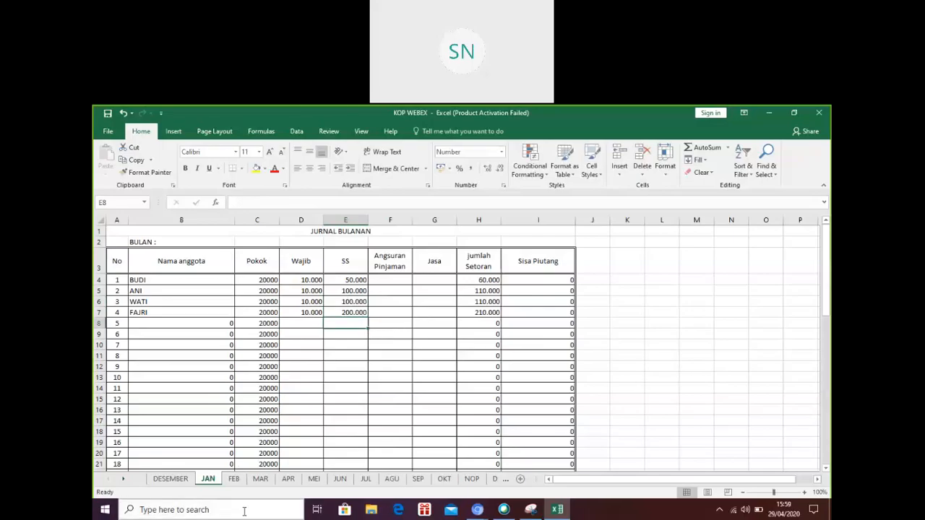
# Enter Sisa Piutang amounts in the DESEMBER sheet: 1000000 in I4 and I5, and 12000000 in I6
pyautogui.click(172, 479)
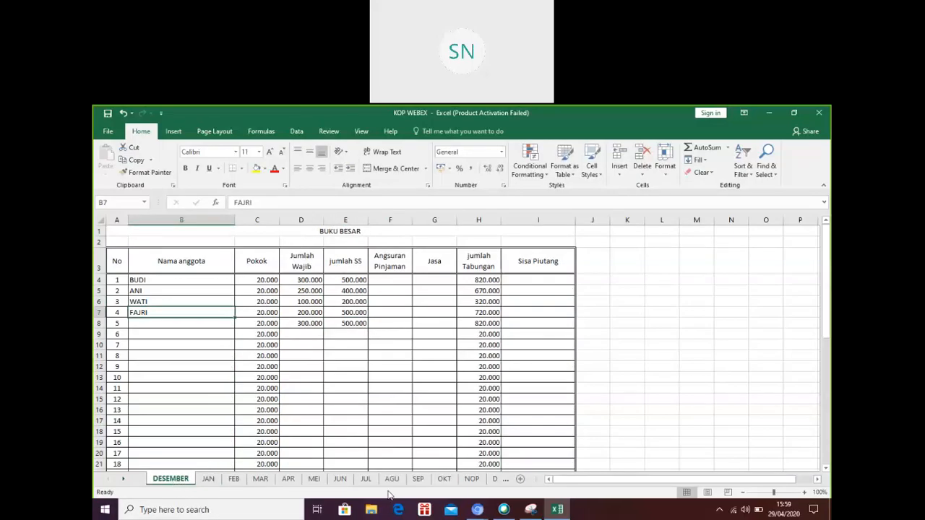
pyautogui.click(522, 280)
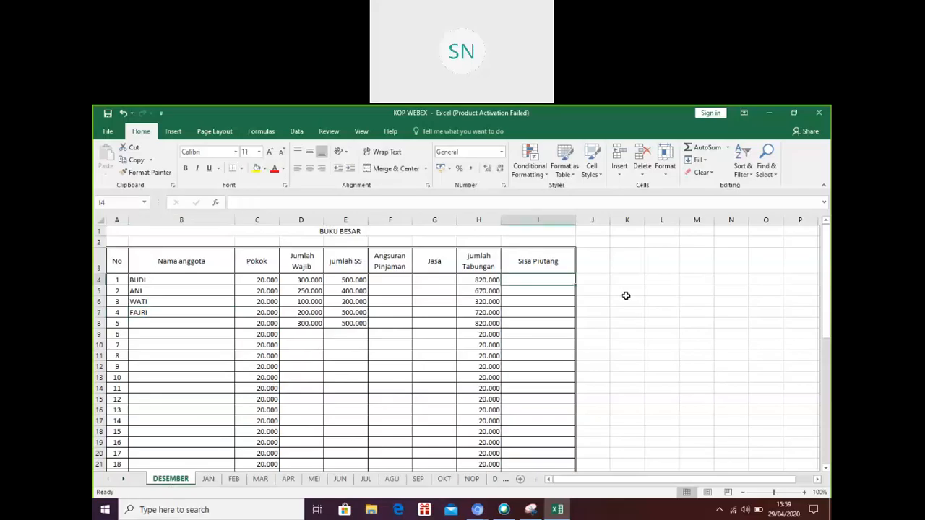
pyautogui.write('1000000')
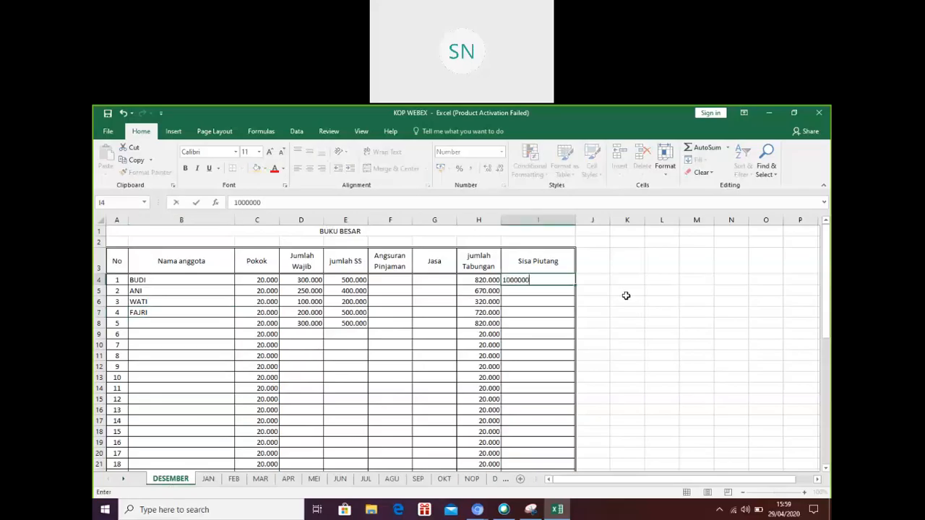
pyautogui.press('Return')
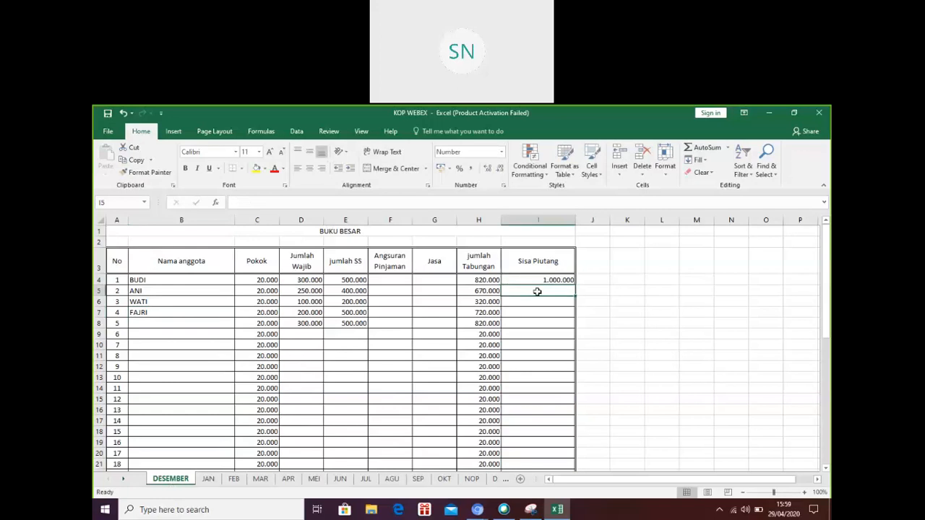
pyautogui.write('1000000')
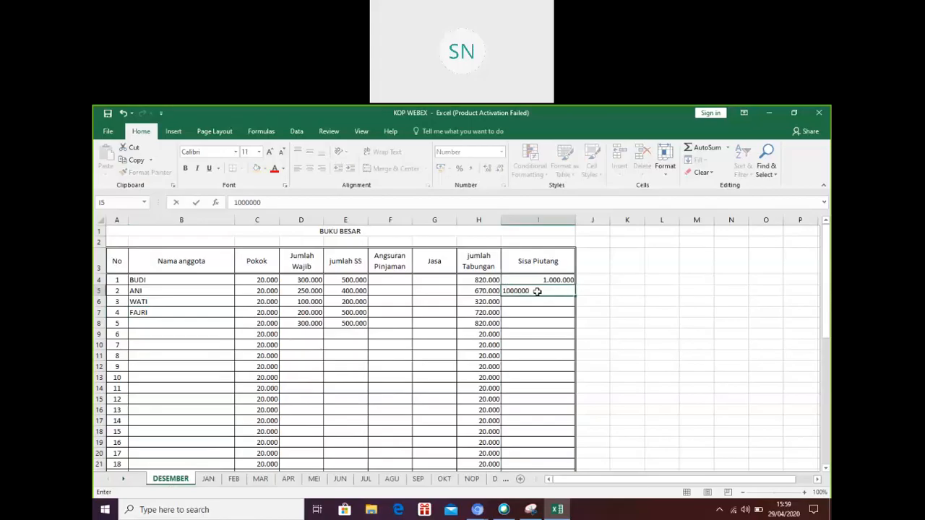
pyautogui.press('Return')
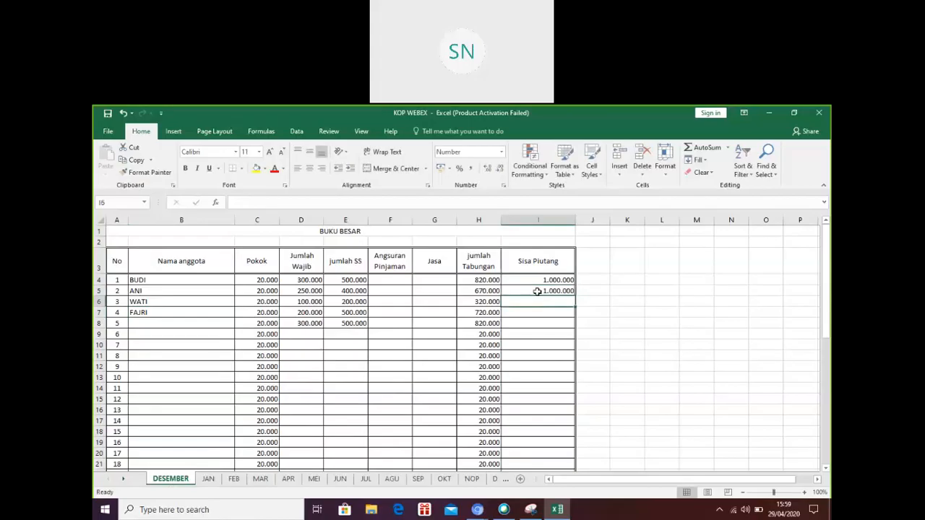
pyautogui.write('1')
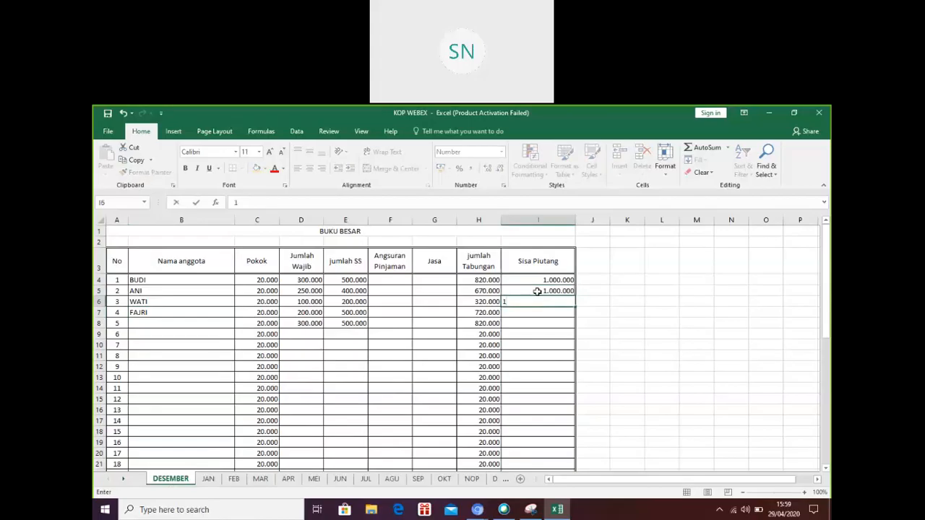
pyautogui.write('2000000')
pyautogui.press('Return')
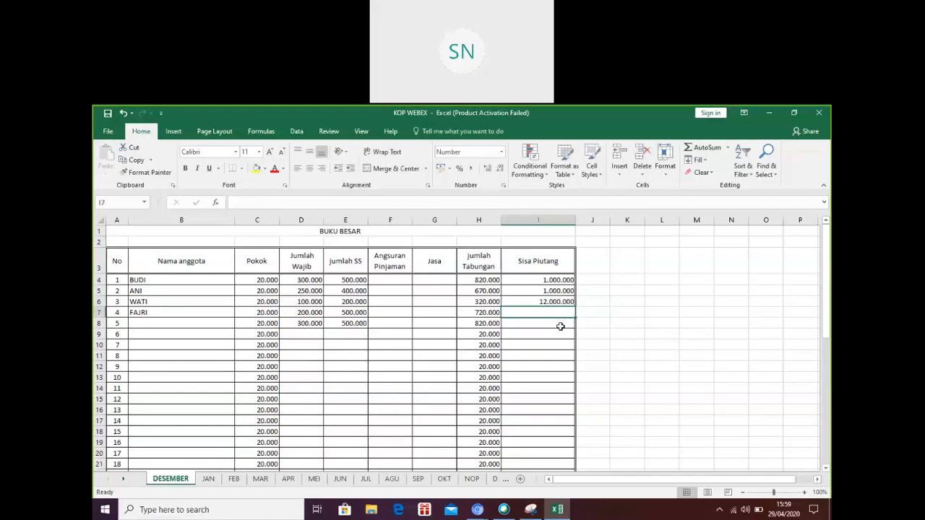
# Record the first member's loan payment in the JAN sheet: Angsuran Pinjaman 100000 in F4 and Jasa 10000 in G4
pyautogui.click(208, 480)
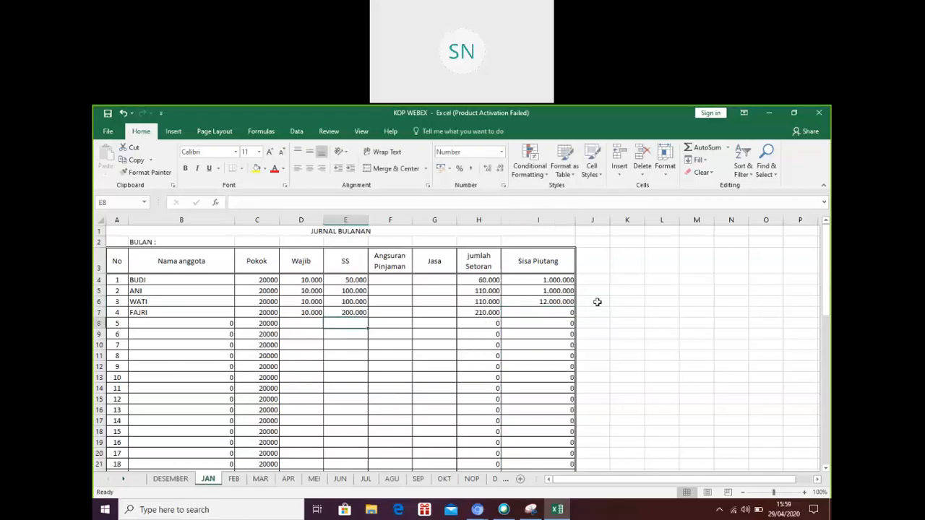
pyautogui.click(383, 280)
pyautogui.write('1')
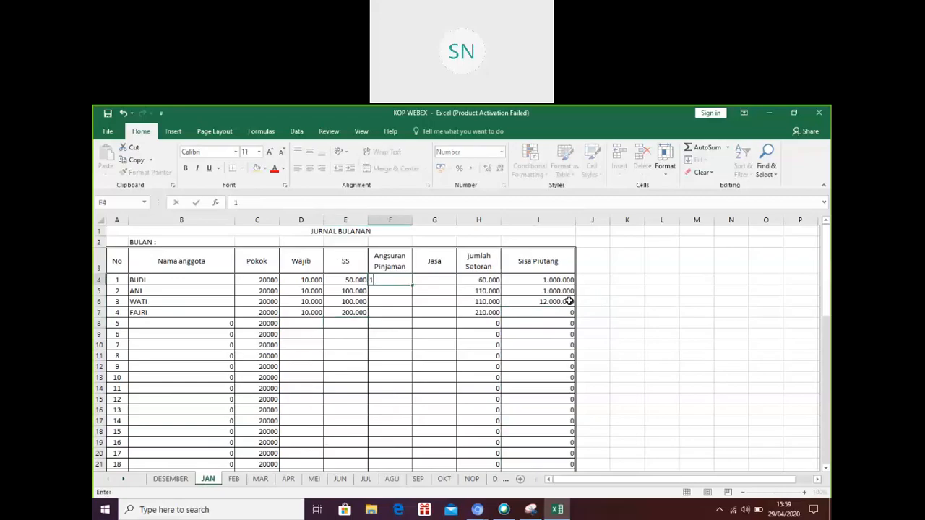
pyautogui.write('00000')
pyautogui.press('Tab')
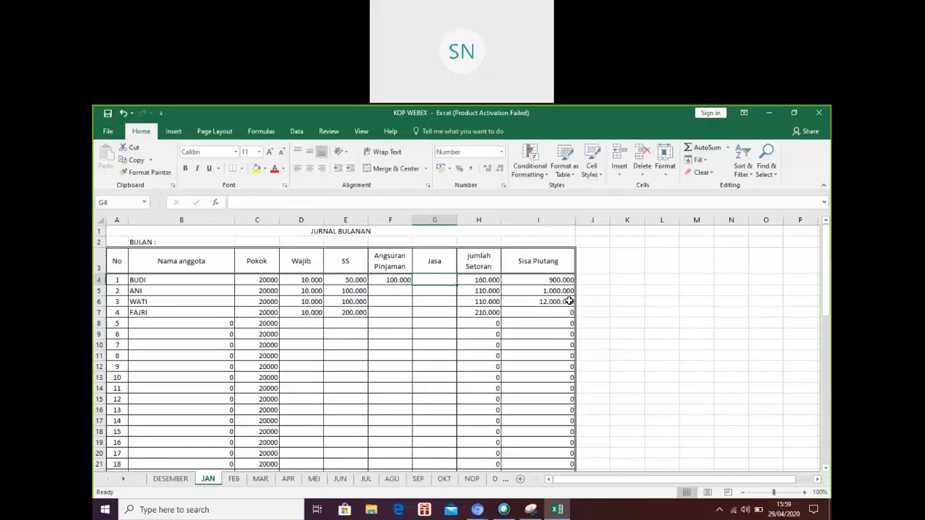
pyautogui.write('10000')
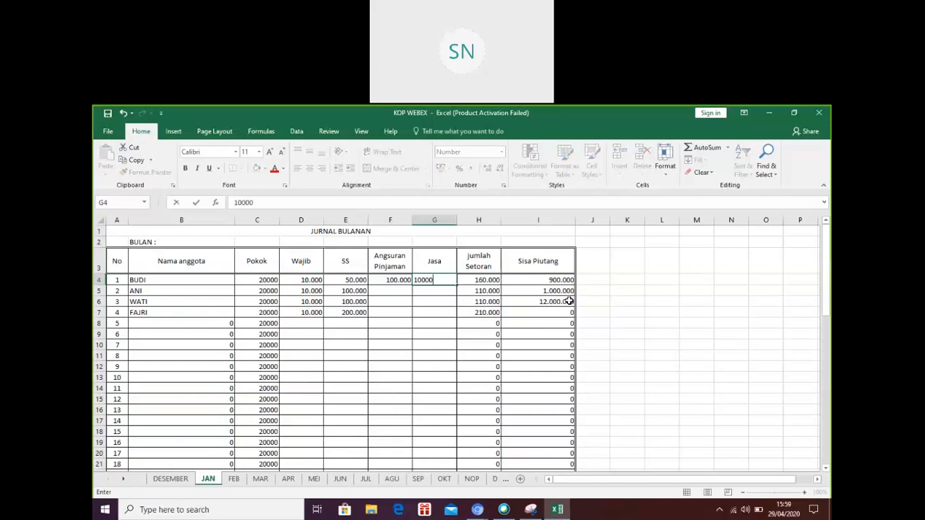
pyautogui.press('Tab')
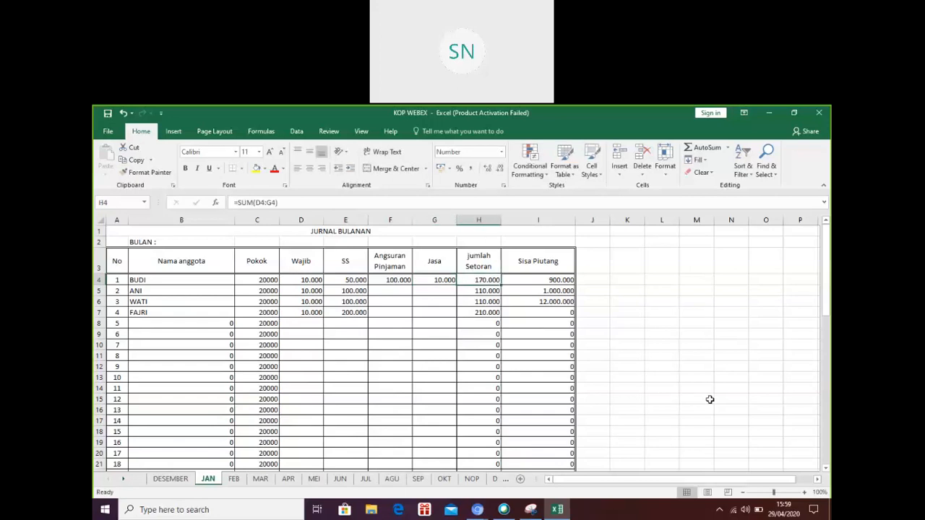
# Record the second member's loan payment: Angsuran Pinjaman 200000 in F5 and Jasa 10000 in G5
pyautogui.click(388, 292)
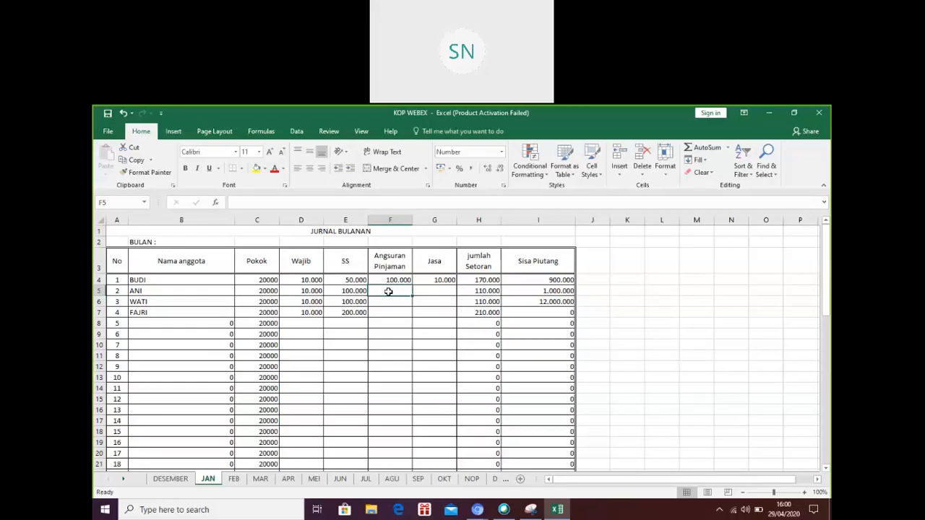
pyautogui.write('200.')
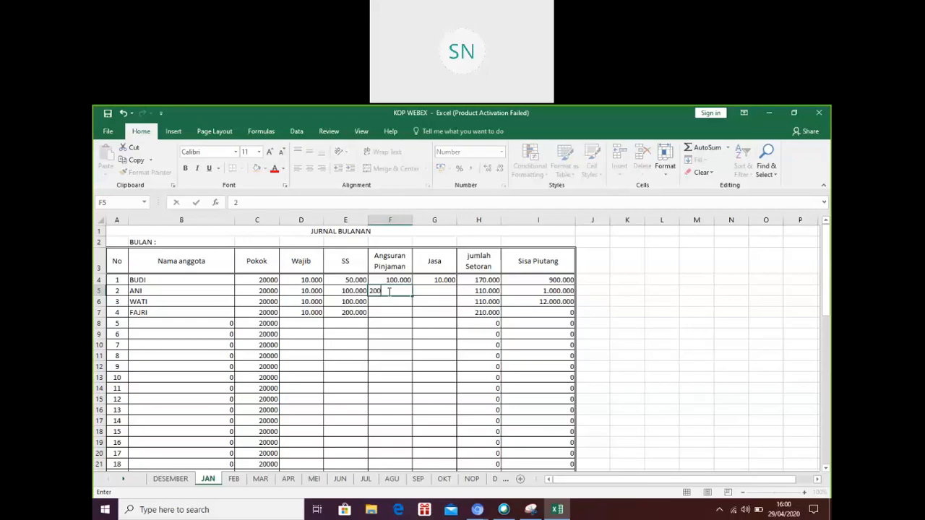
pyautogui.write('00')
pyautogui.write('00')
pyautogui.press('Tab')
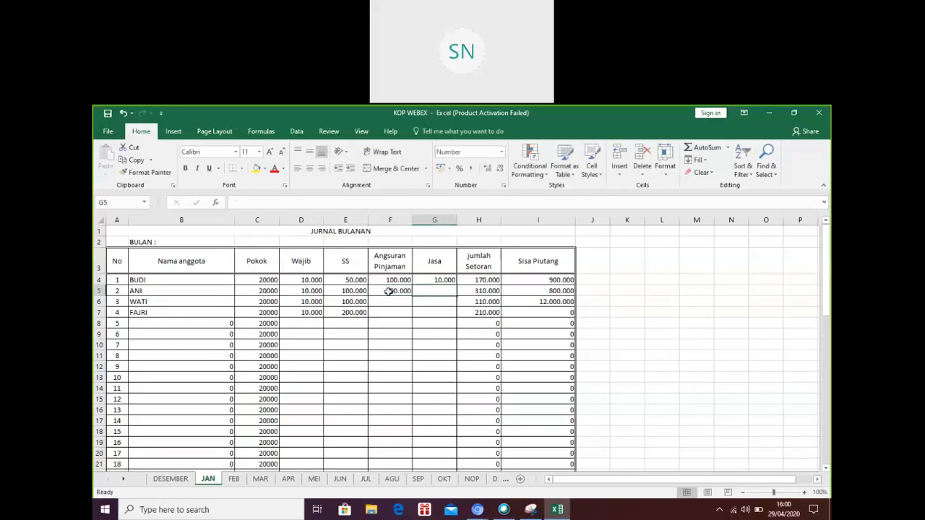
pyautogui.write('1')
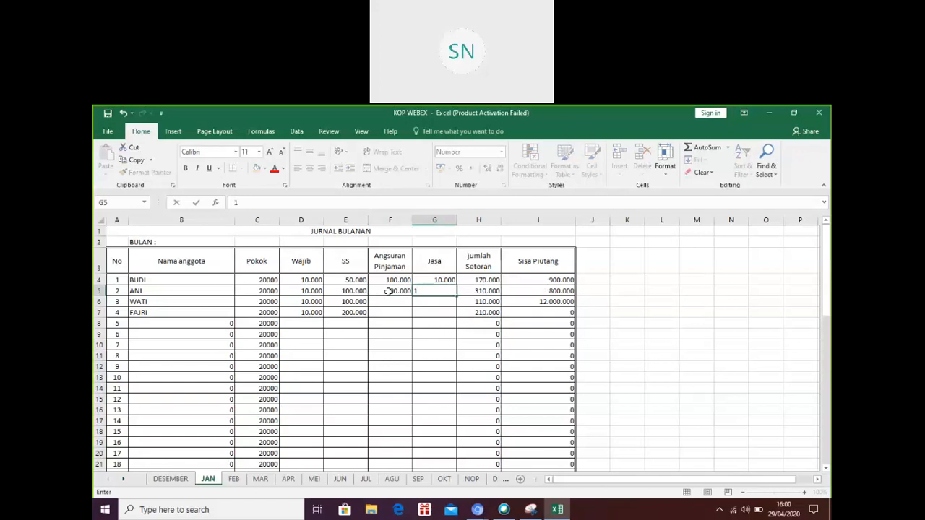
pyautogui.write('0000')
pyautogui.press('Return')
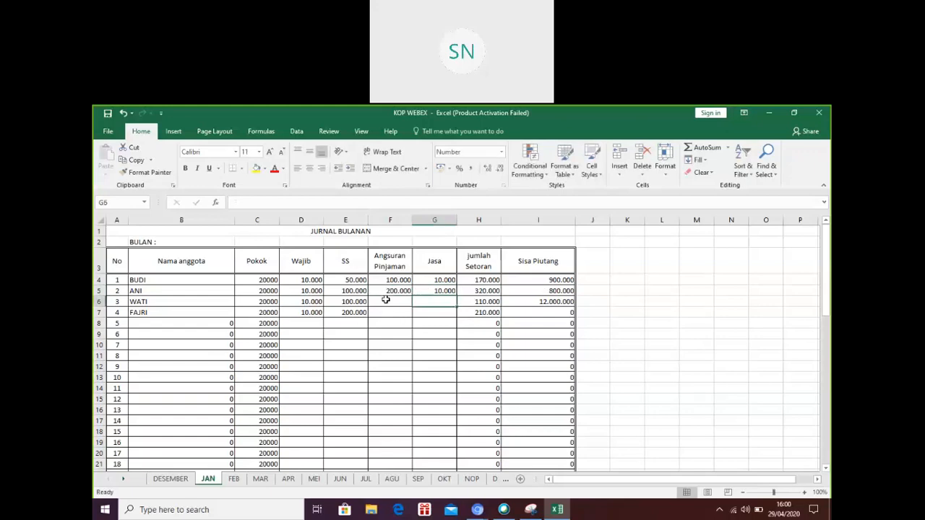
# Correct the third member's Sisa Piutang in cell I6 of the DESEMBER sheet to 1200000
pyautogui.click(555, 301)
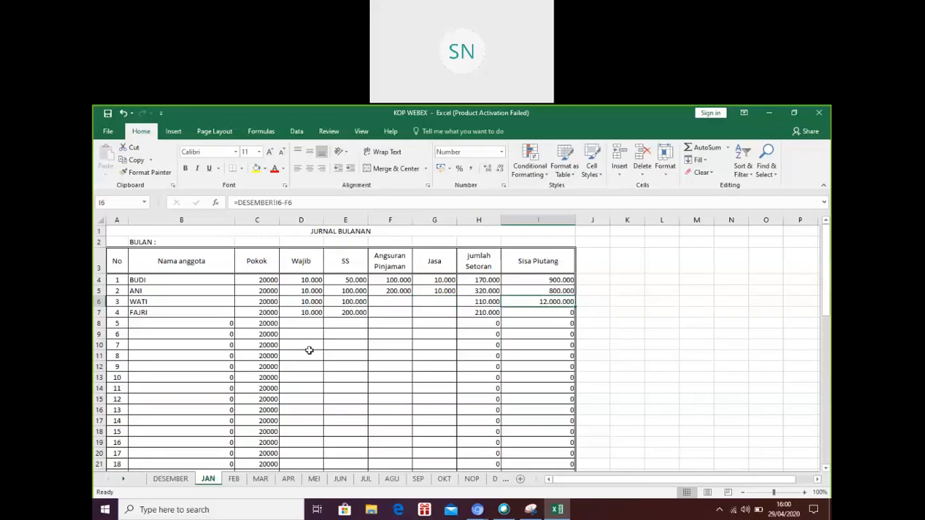
pyautogui.click(167, 479)
pyautogui.click(561, 301)
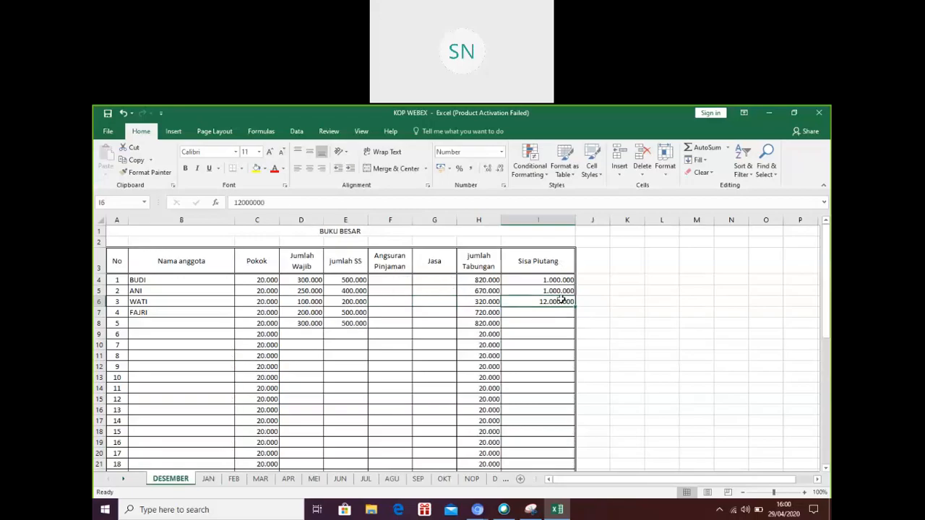
pyautogui.click(264, 203)
pyautogui.press('BackSpace')
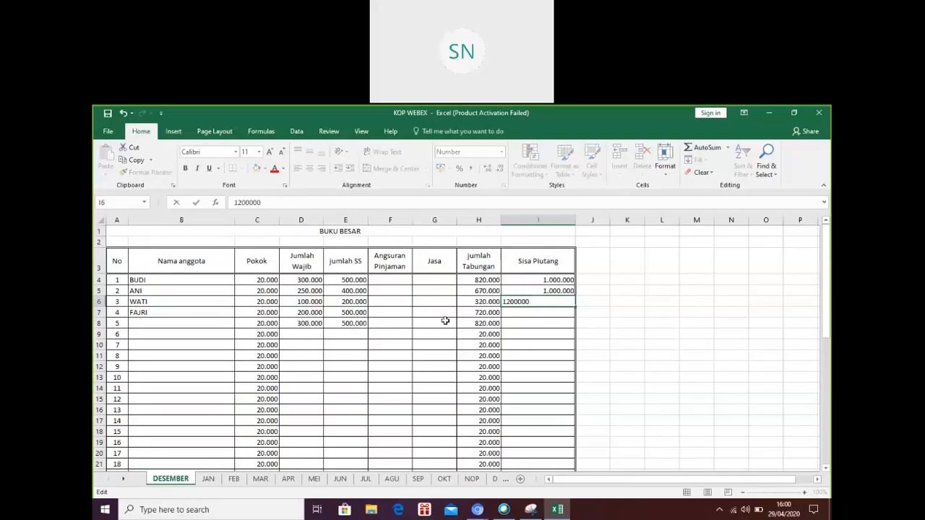
pyautogui.click(444, 321)
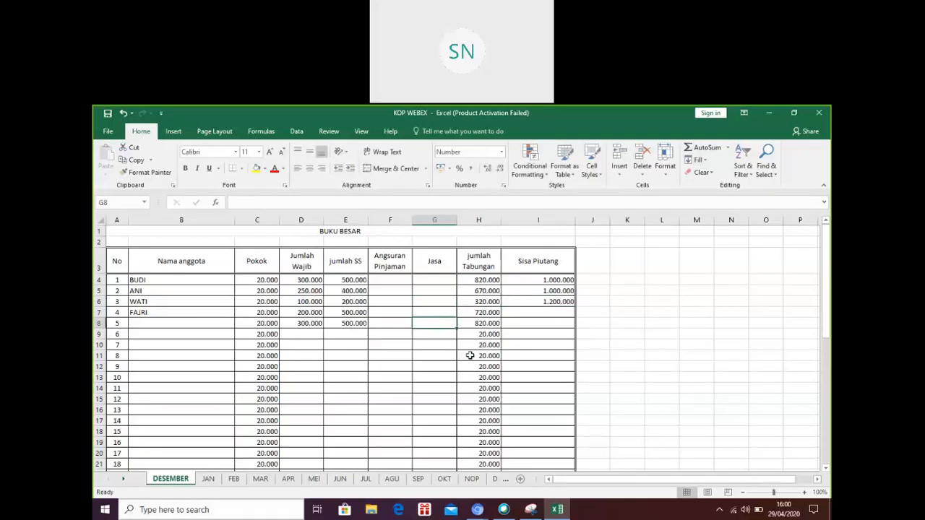
# Record the third member's loan payment in the JAN sheet: Angsuran Pinjaman 120000 in F6 and Jasa 12000 in G6
pyautogui.click(209, 479)
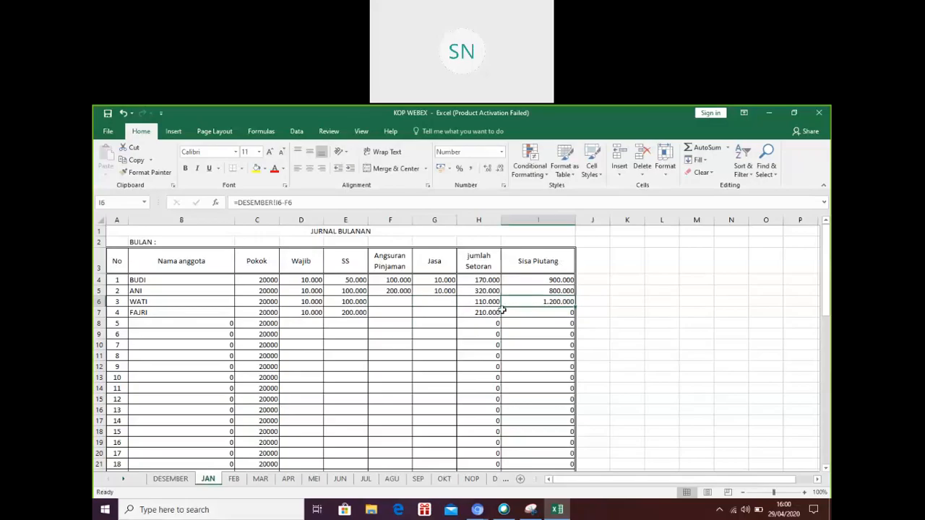
pyautogui.click(392, 300)
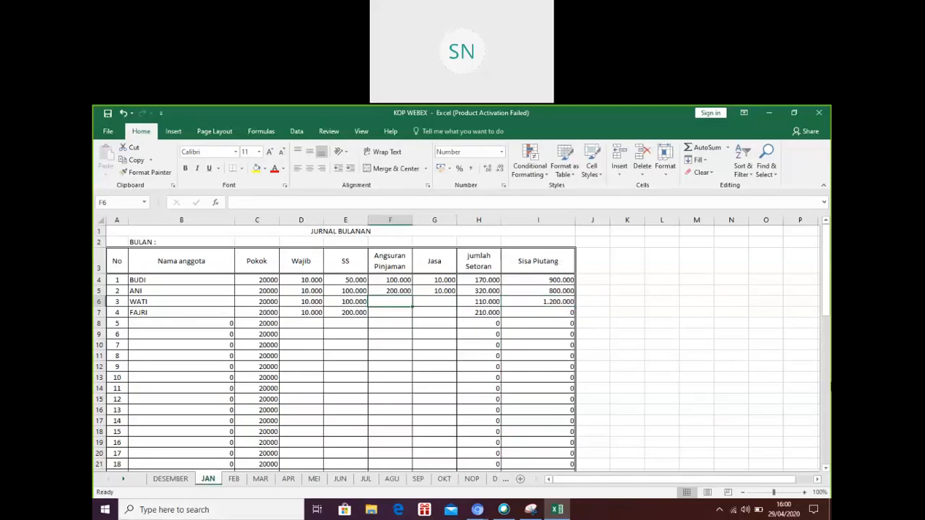
pyautogui.write('1')
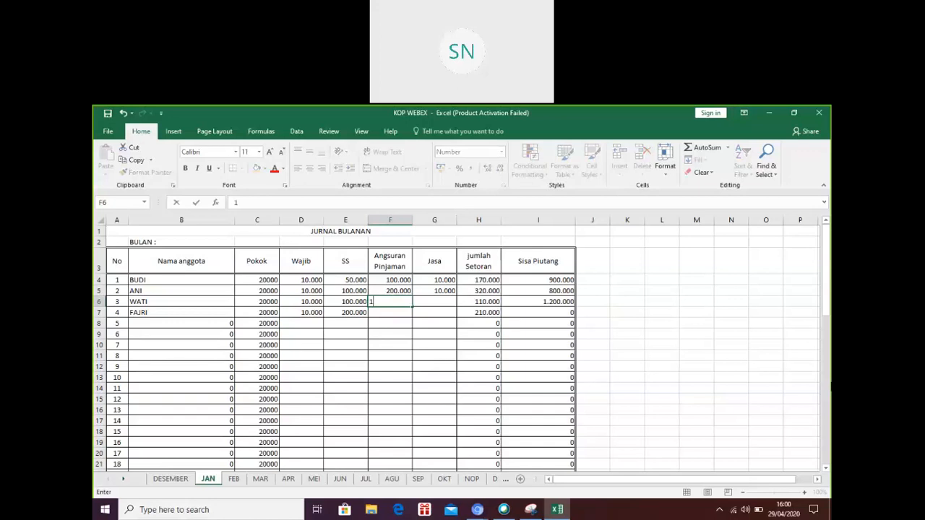
pyautogui.write('20000')
pyautogui.press('Tab')
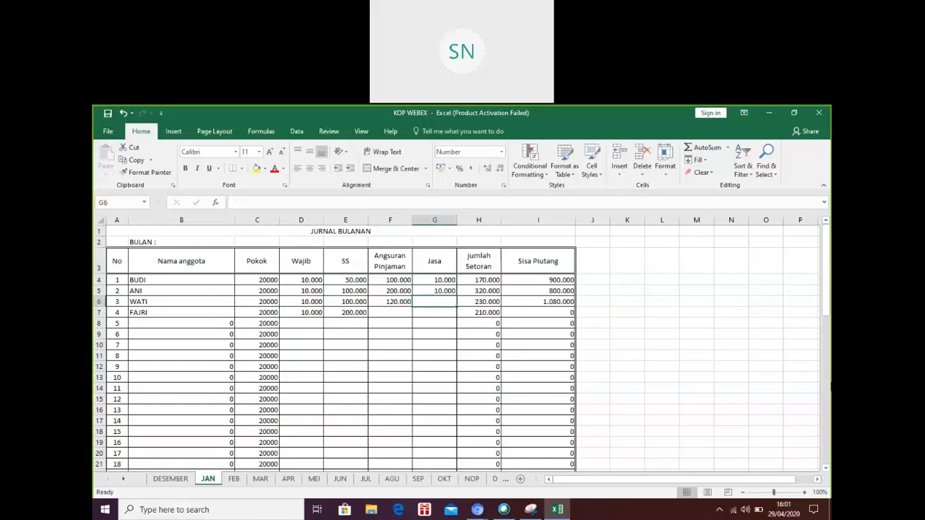
pyautogui.write('12000')
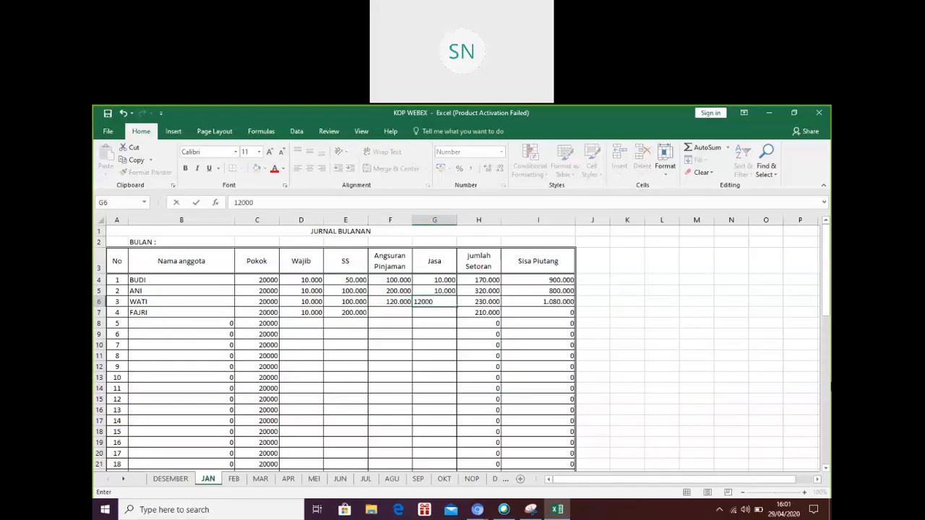
pyautogui.press('Return')
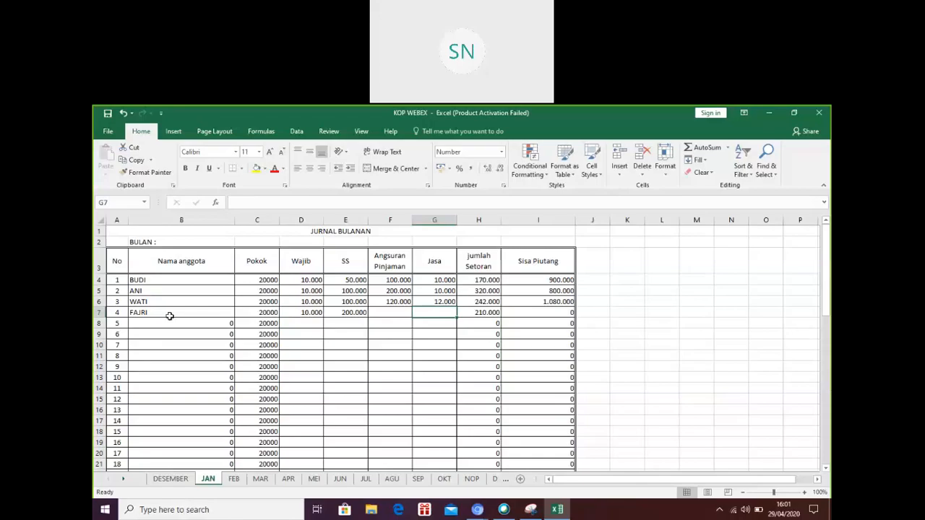
# Add the fourth member as the first borrower in the JAN sheet's PEMINJAM table, with name in B47 and JUMLAH 1000000 in C47
pyautogui.scroll(-16, 299, 324)
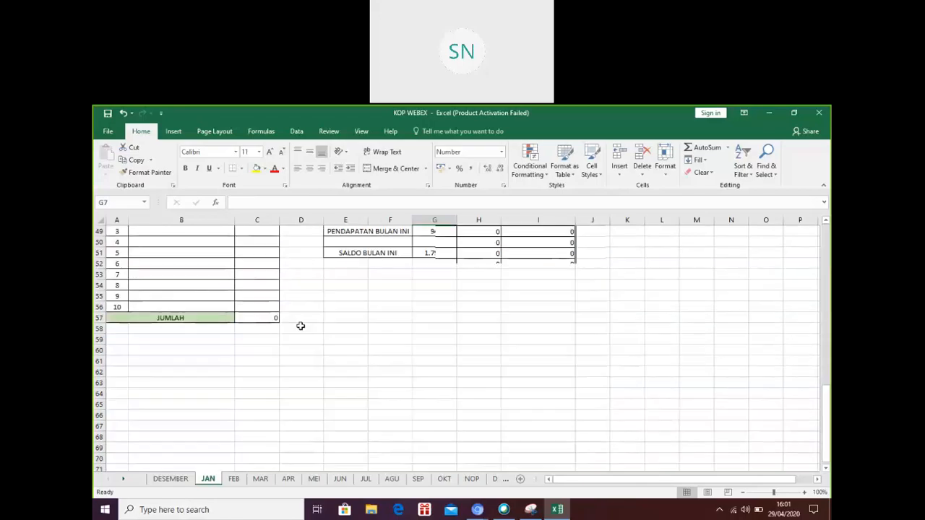
pyautogui.scroll(3, 299, 325)
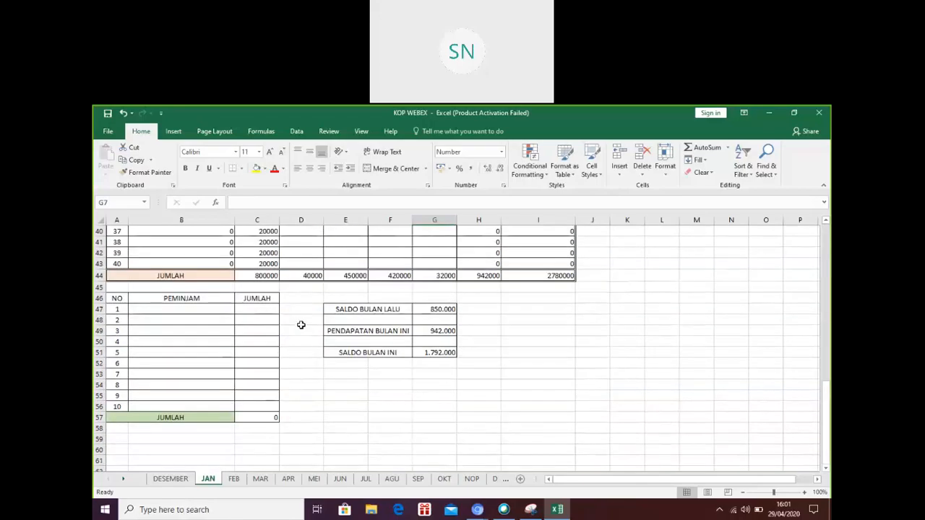
pyautogui.click(193, 310)
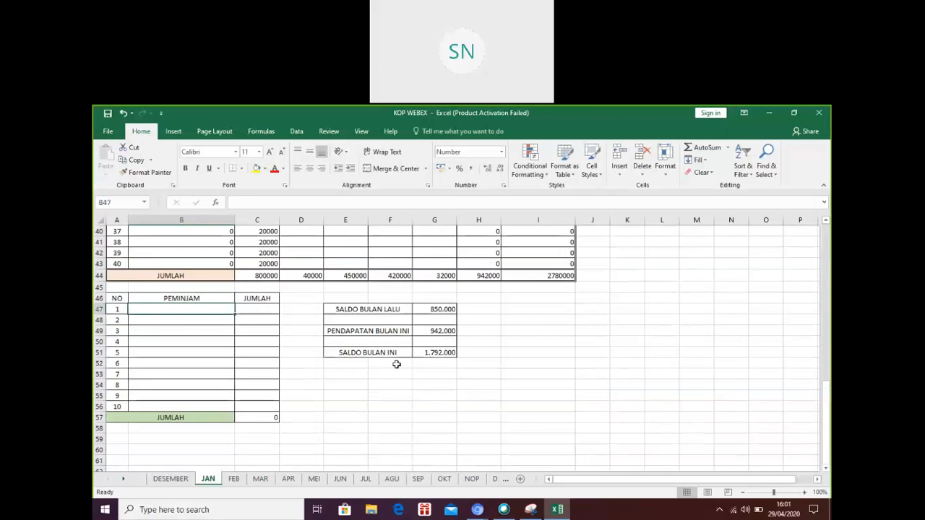
pyautogui.write('FAJRI')
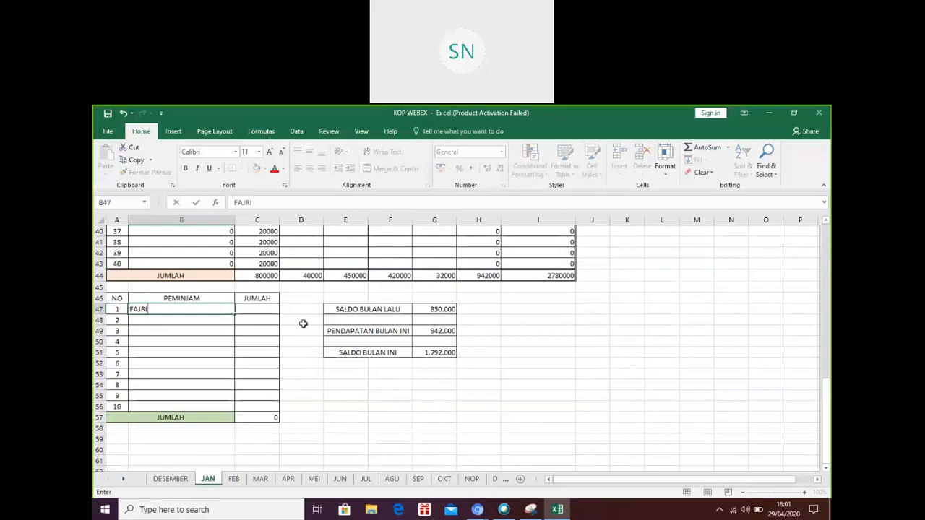
pyautogui.click(258, 309)
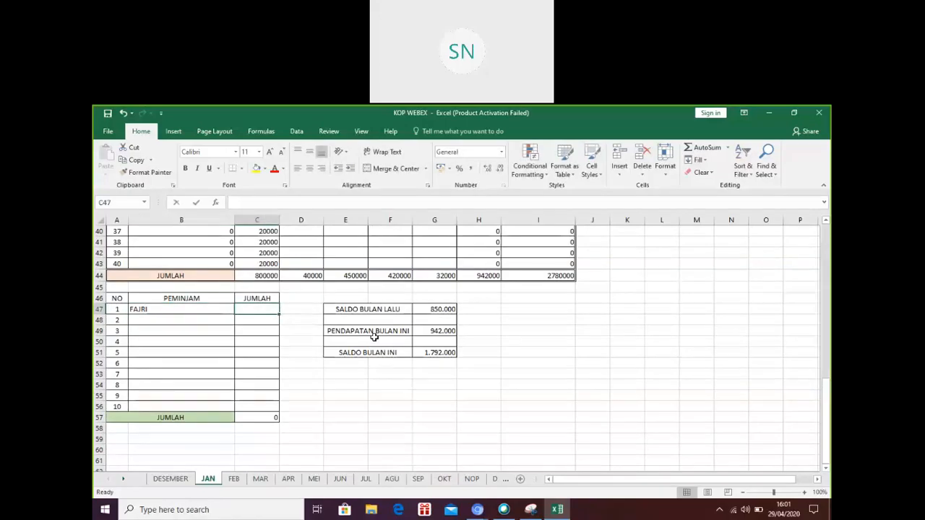
pyautogui.write('100000')
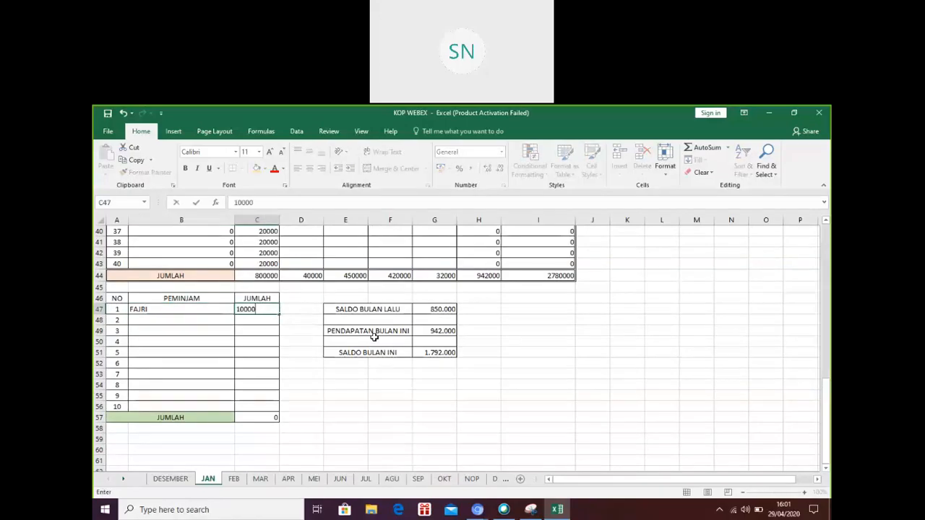
pyautogui.write('0')
pyautogui.press('Return')
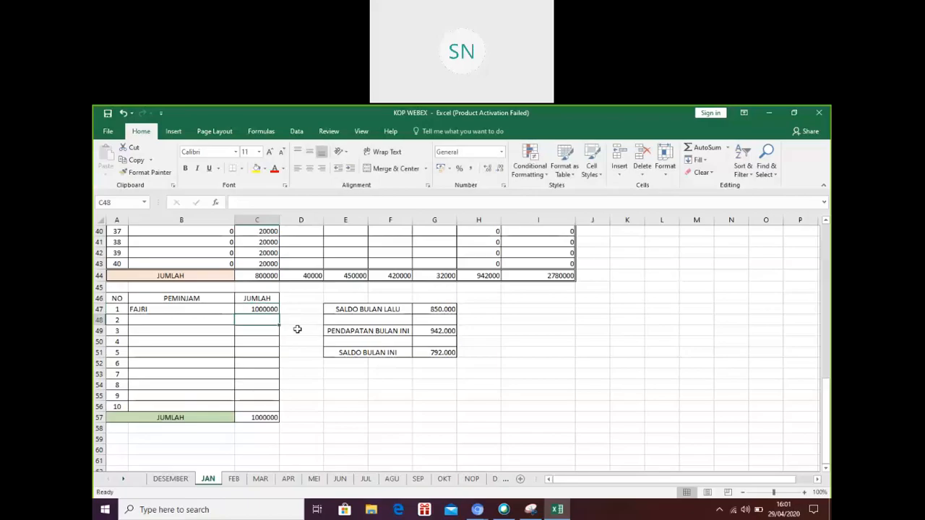
# Format the borrower table's JUMLAH cells C47:C57 as Number with 0 decimal places and the 1000 separator
pyautogui.moveTo(263, 310); pyautogui.dragTo(263, 418)
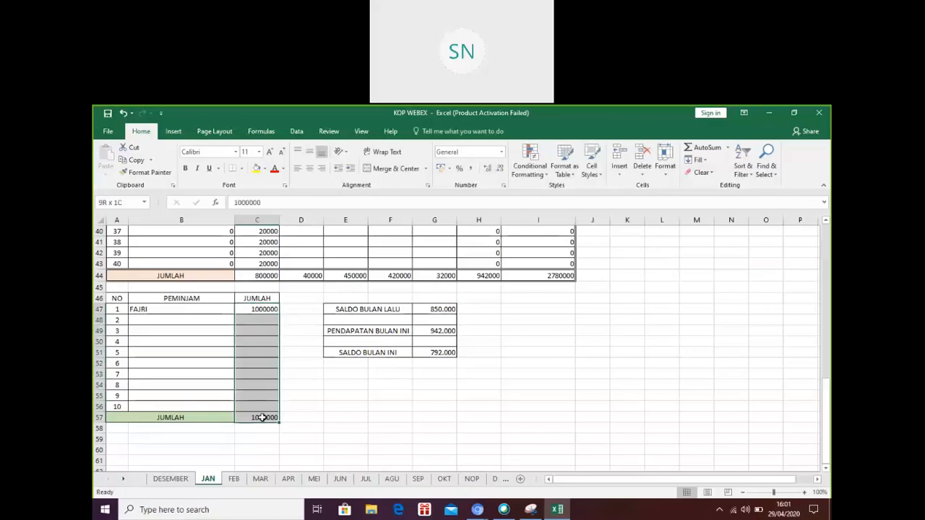
pyautogui.rightClick(261, 339)
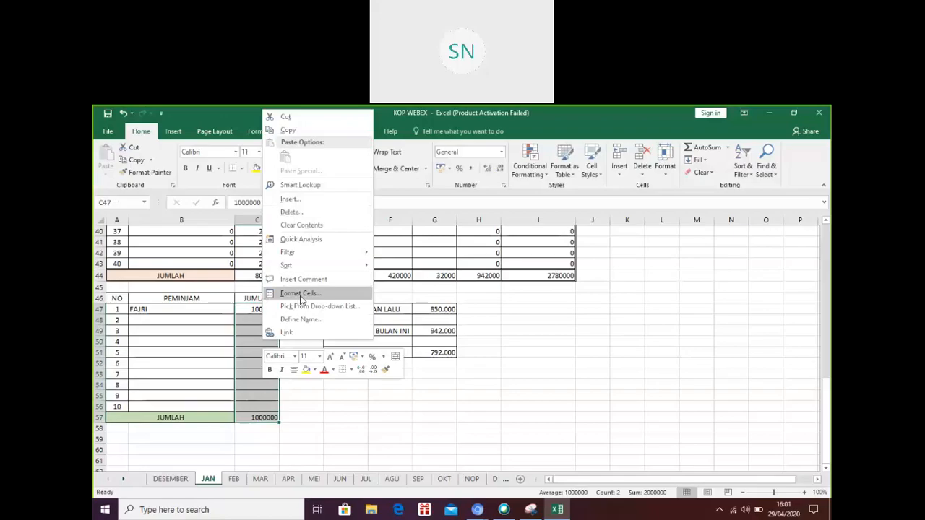
pyautogui.click(299, 295)
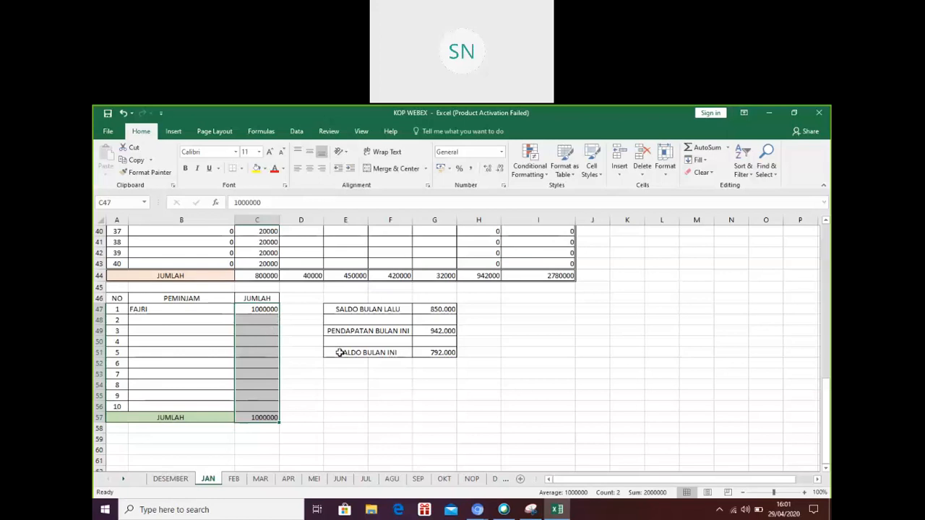
pyautogui.hotkey('ctrl', '1')
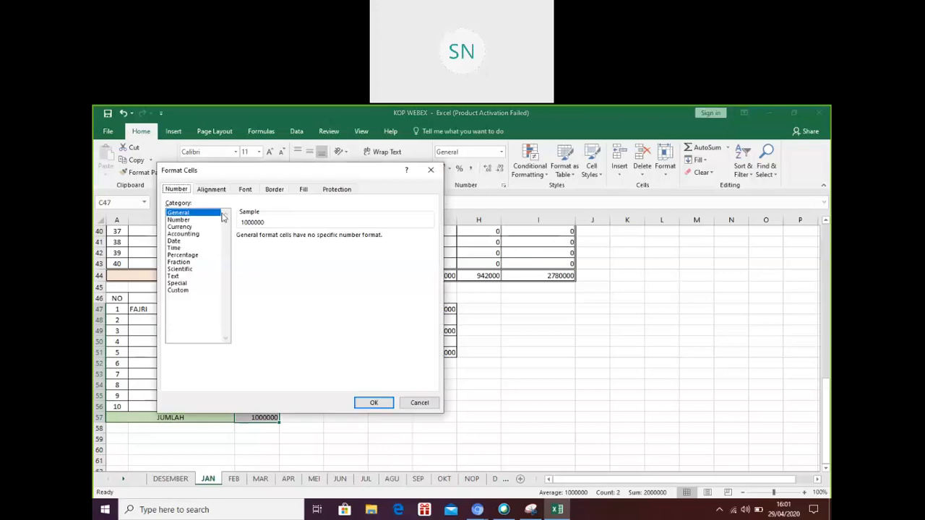
pyautogui.click(180, 220)
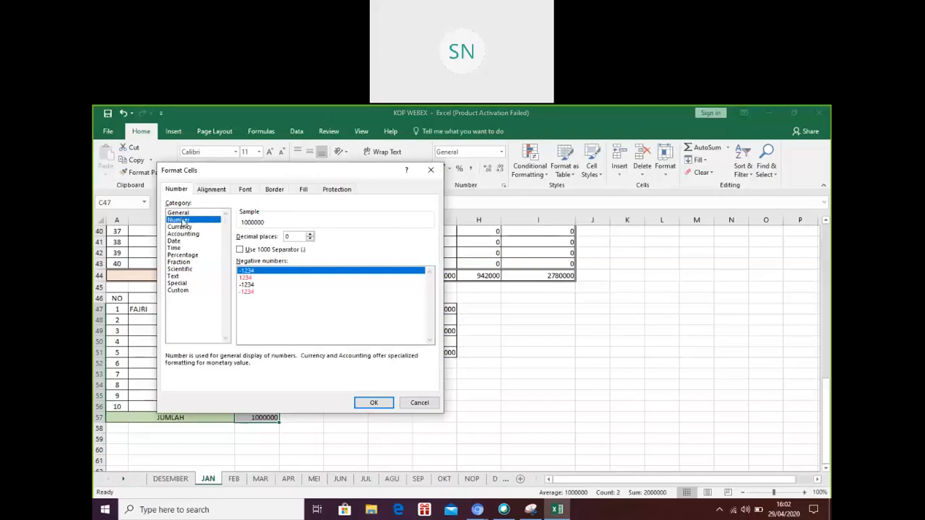
pyautogui.click(241, 250)
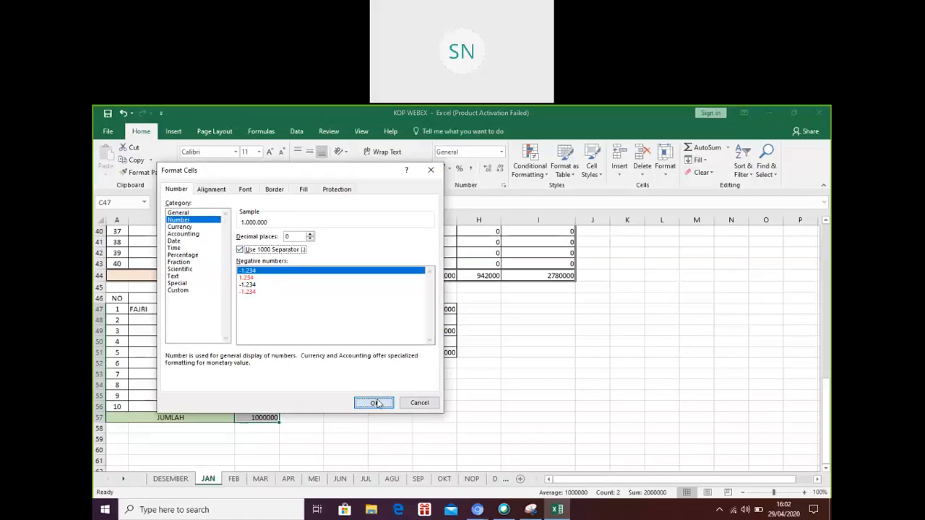
pyautogui.click(376, 403)
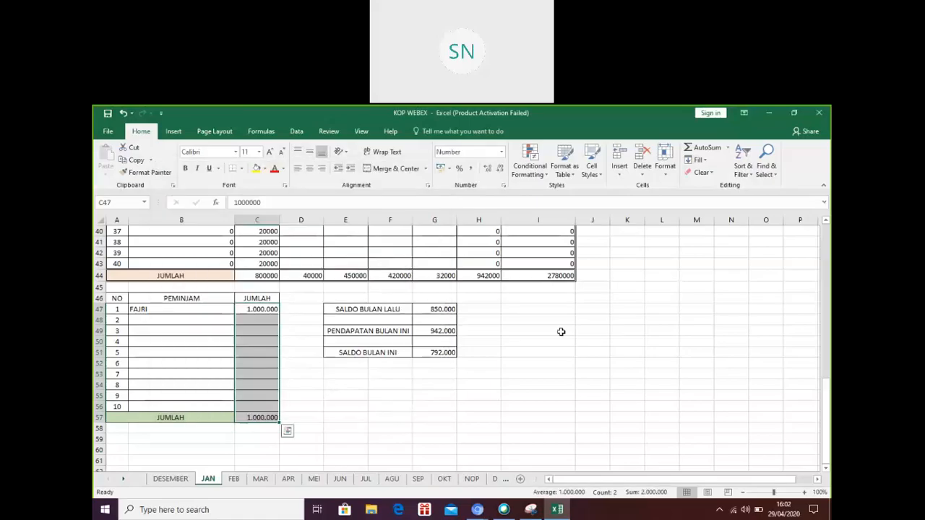
pyautogui.click(672, 330)
# Replace the formula in the fourth member's Sisa Piutang cell I7 of the JAN sheet with 1000000
pyautogui.scroll(13, 515, 329)
pyautogui.scroll(-10, 434, 383)
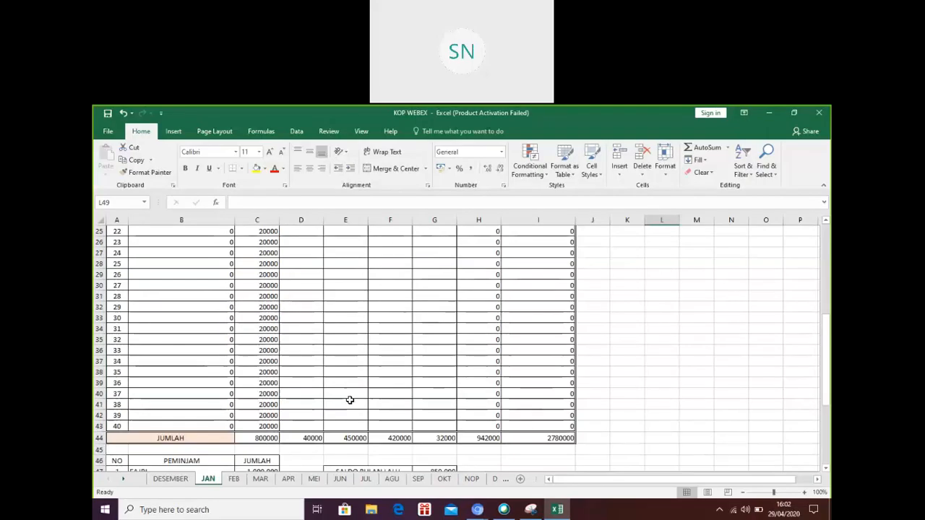
pyautogui.scroll(8, 498, 386)
pyautogui.scroll(2, 500, 386)
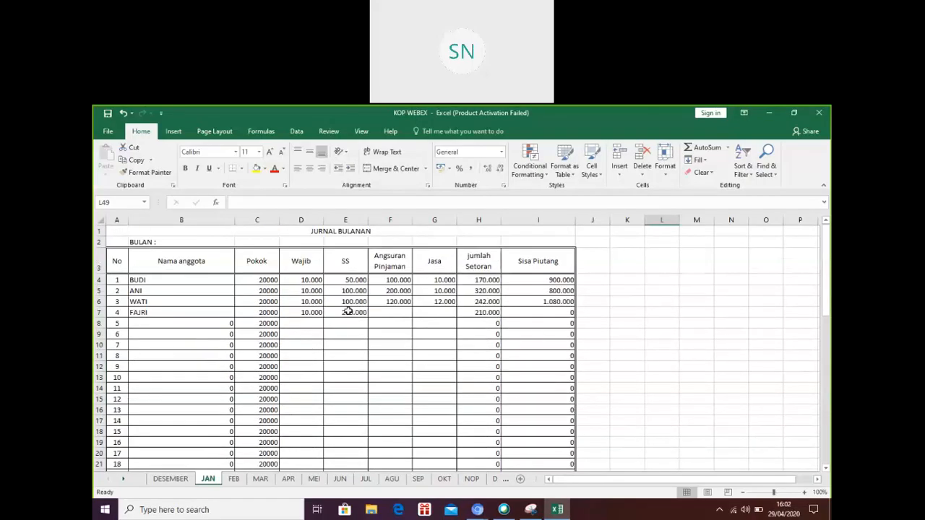
pyautogui.click(537, 314)
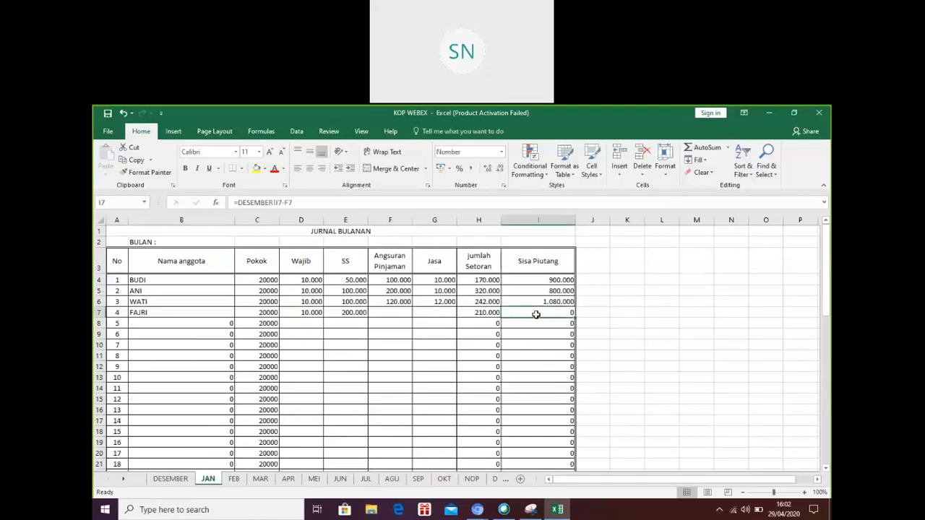
pyautogui.write('1')
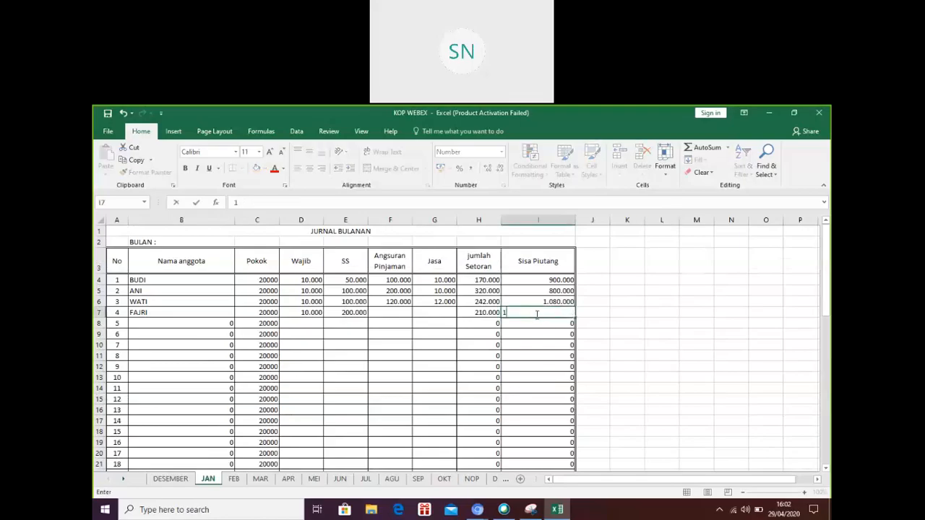
pyautogui.write('.000.000')
pyautogui.press('Return')
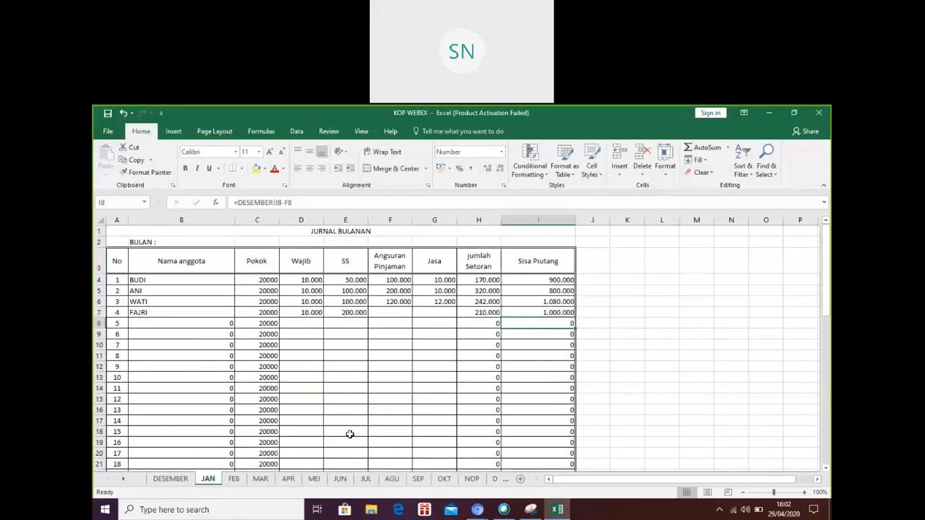
# Highlight the fourth member's Sisa Piutang cell I7 with the lightest gold theme fill colour
pyautogui.scroll(-5, 387, 404)
pyautogui.scroll(5, 386, 401)
pyautogui.click(533, 313)
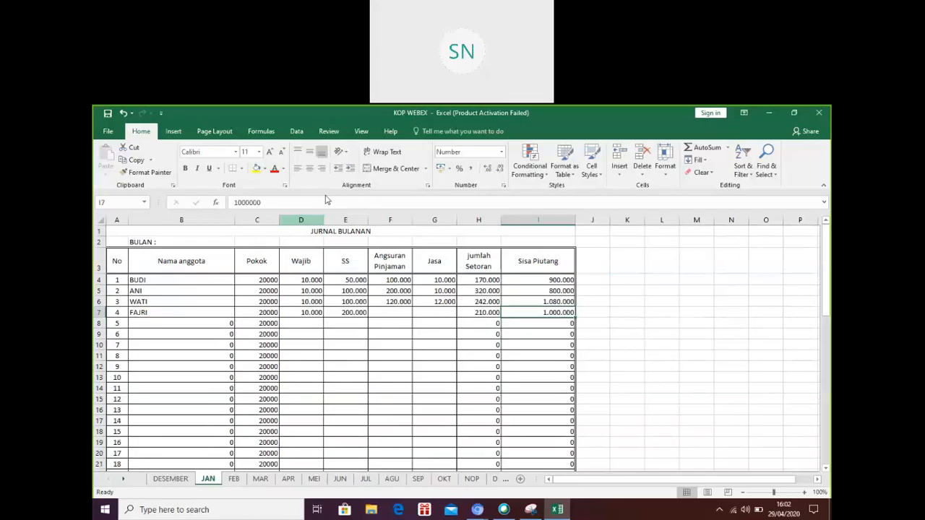
pyautogui.click(265, 171)
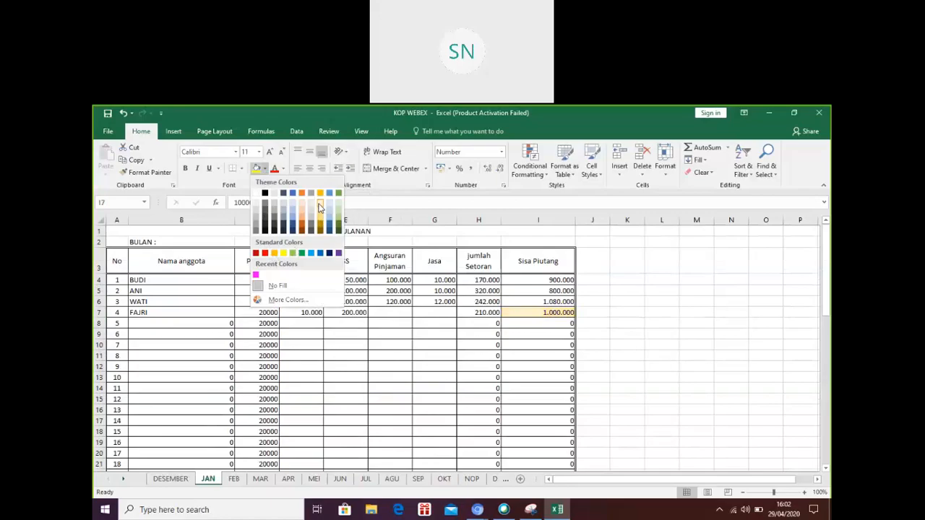
pyautogui.click(320, 207)
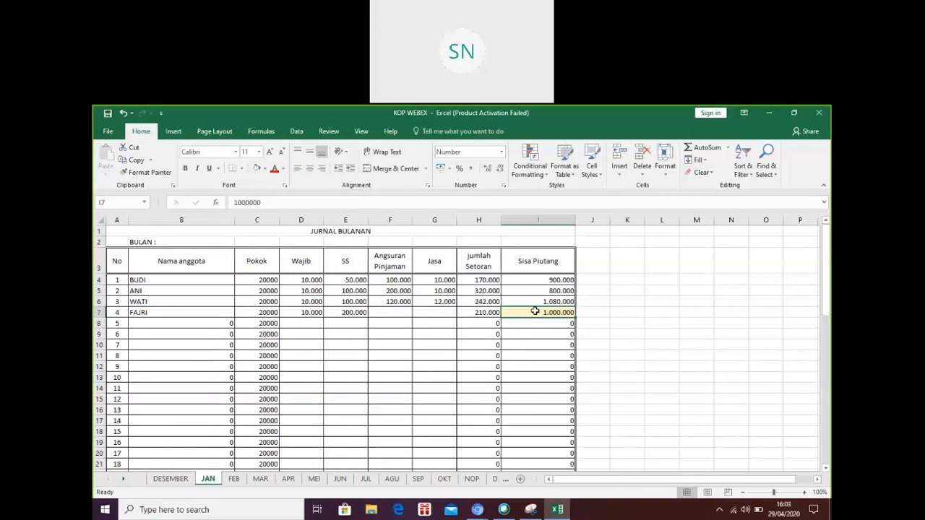
# Examine the 1 January cash balance in the DESEMBER sheet and the deposit totals and monthly balance summary in the JAN sheet
pyautogui.scroll(-14, 531, 325)
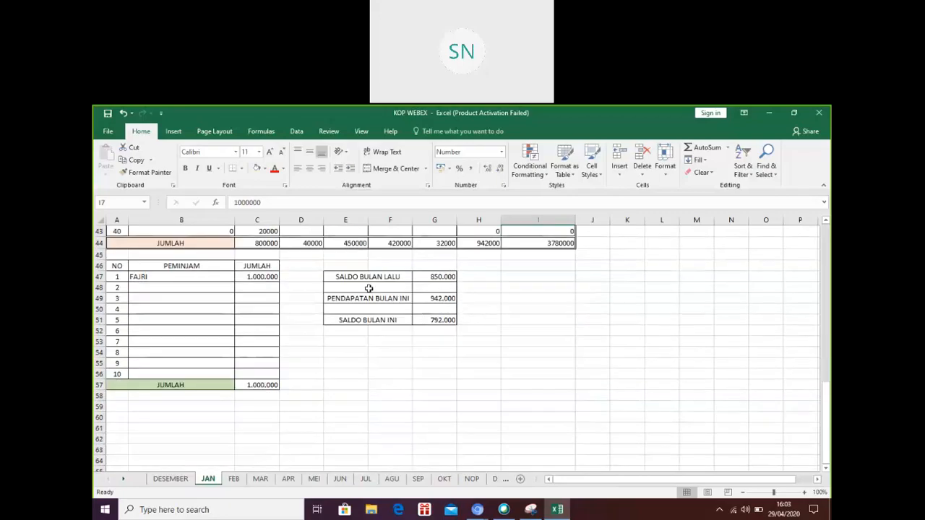
pyautogui.click(170, 479)
pyautogui.scroll(-15, 398, 371)
pyautogui.scroll(3, 398, 371)
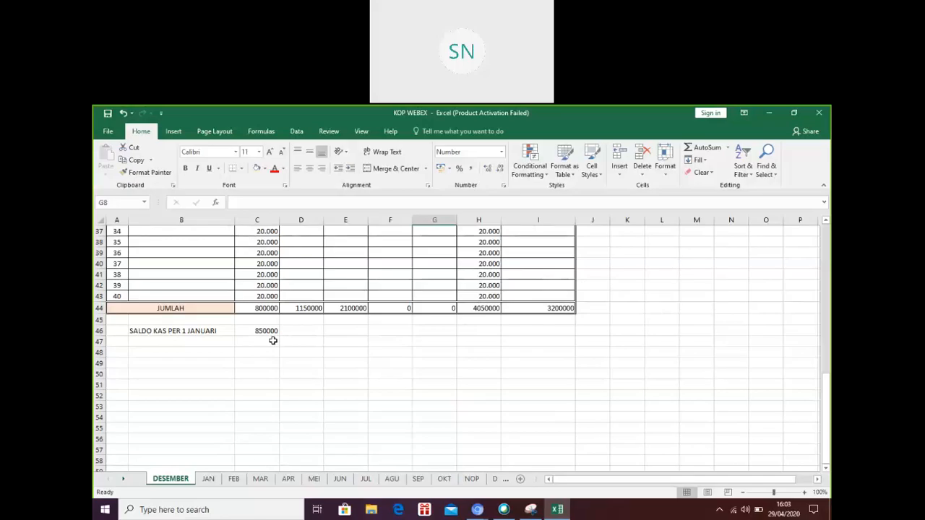
pyautogui.click(208, 479)
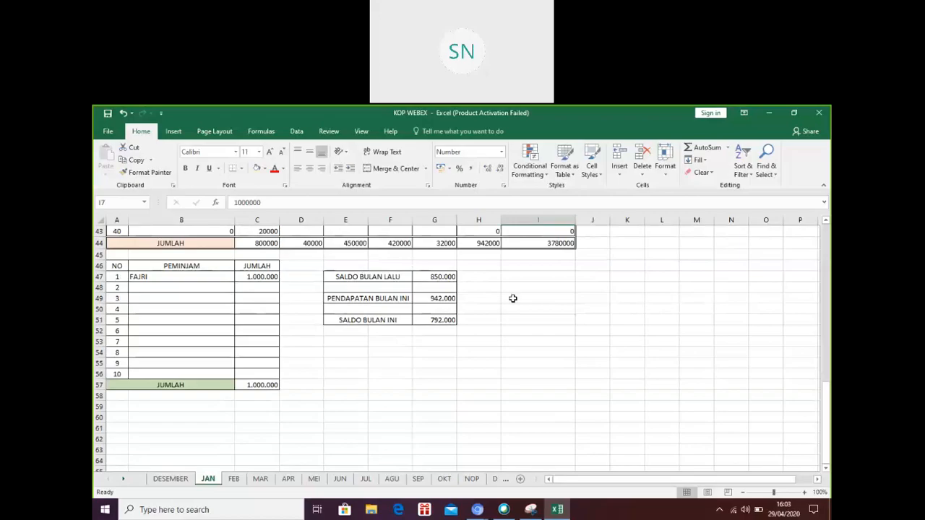
pyautogui.scroll(2, 512, 297)
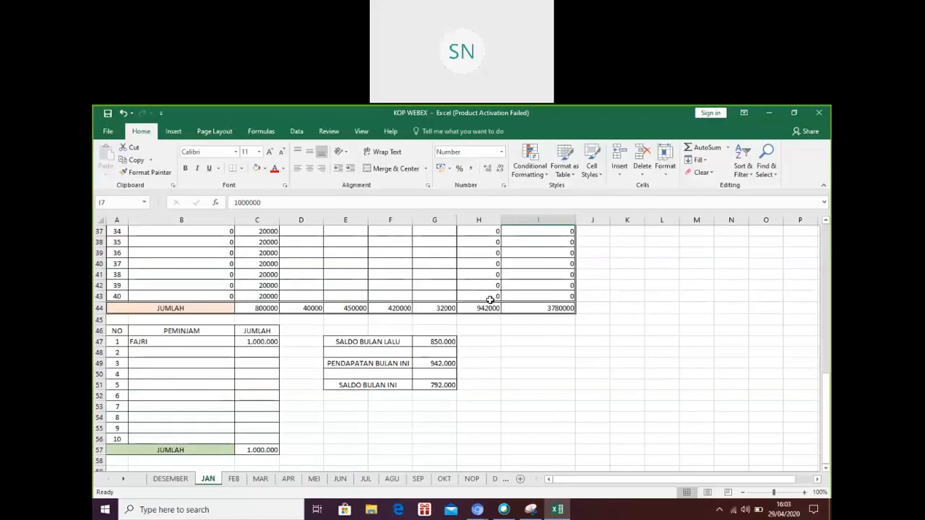
pyautogui.scroll(12, 490, 299)
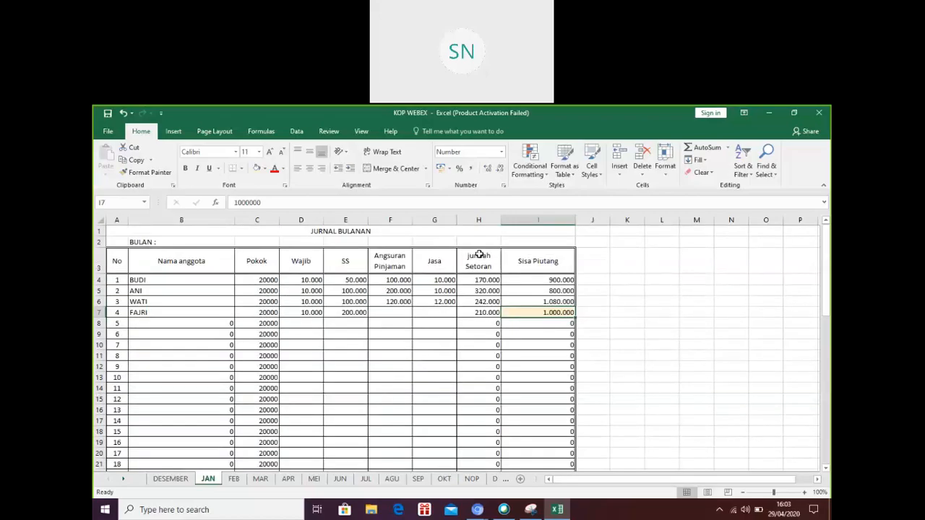
pyautogui.scroll(-11, 479, 289)
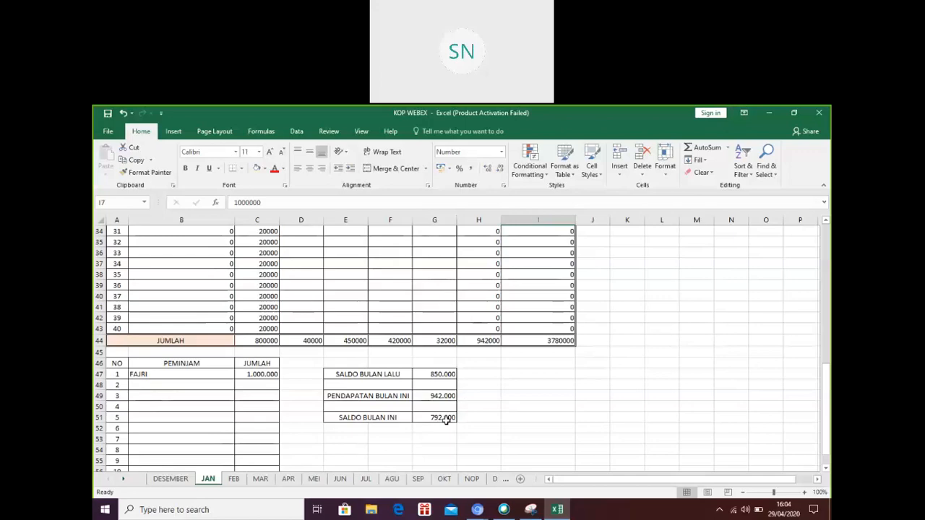
pyautogui.scroll(-1, 452, 408)
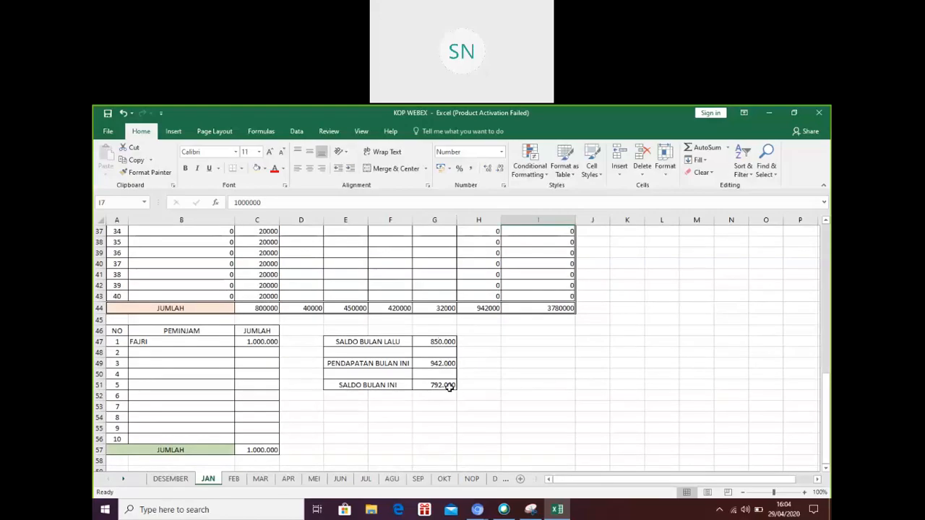
# Examine the monthly balance summary and the first member's Sisa Piutang formula in cell I4 of the FEB sheet
pyautogui.click(235, 480)
pyautogui.scroll(-6, 477, 332)
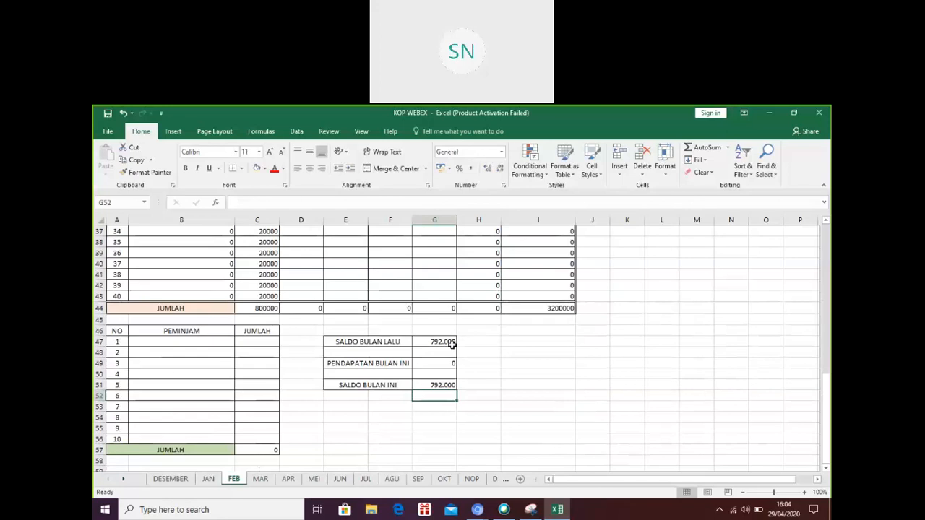
pyautogui.scroll(1, 496, 368)
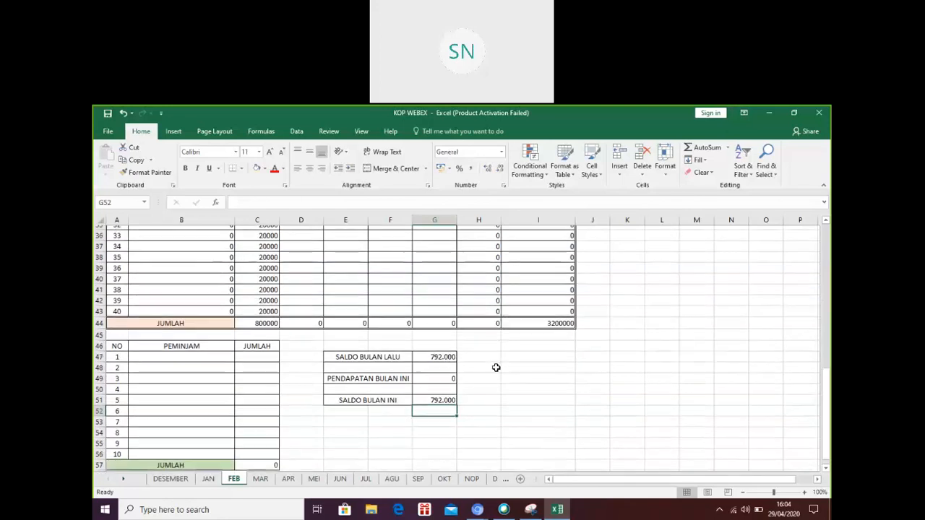
pyautogui.scroll(12, 495, 368)
pyautogui.click(545, 279)
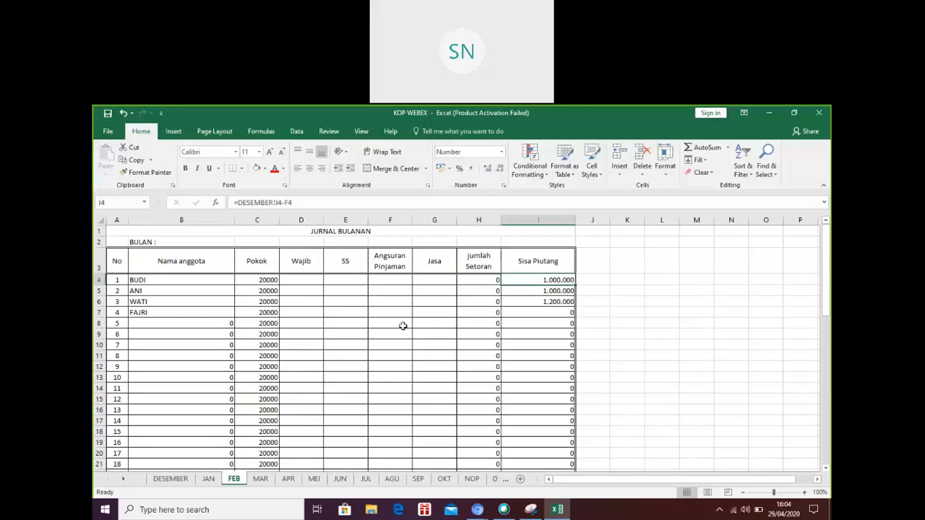
# Compare the members' Sisa Piutang column across the DESEMBER, JAN and FEB sheets
pyautogui.click(208, 479)
pyautogui.scroll(10, 548, 374)
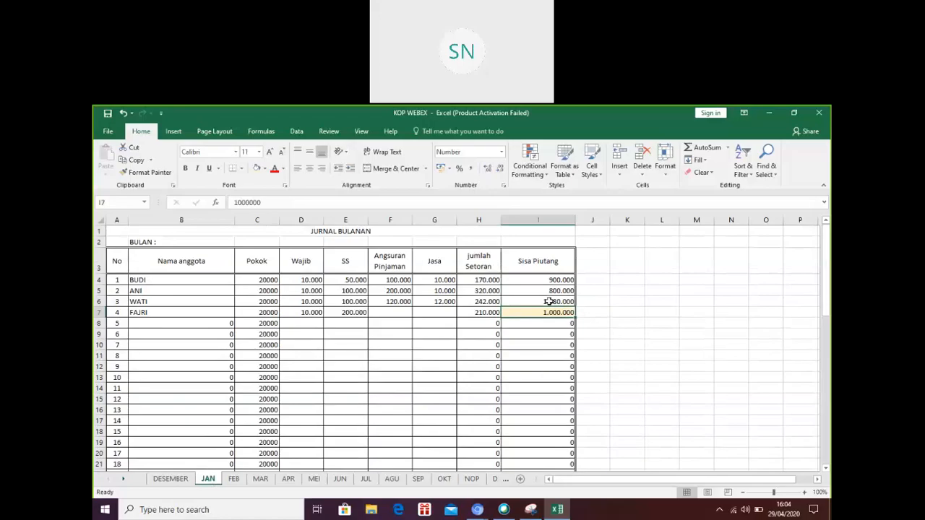
pyautogui.hotkey('ctrl', 'c')
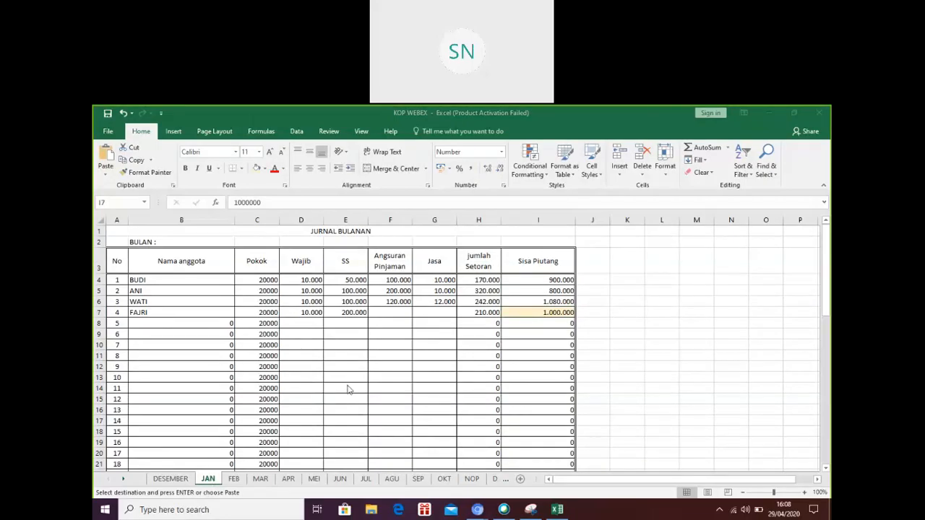
pyautogui.keyDown('ctrl'); pyautogui.click(180, 479); pyautogui.keyUp('ctrl')
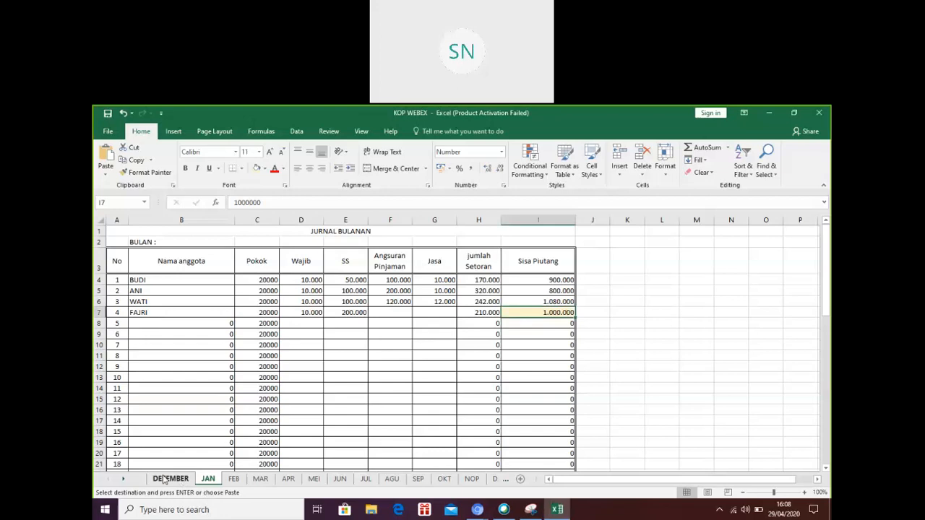
pyautogui.click(164, 479)
pyautogui.scroll(10, 444, 332)
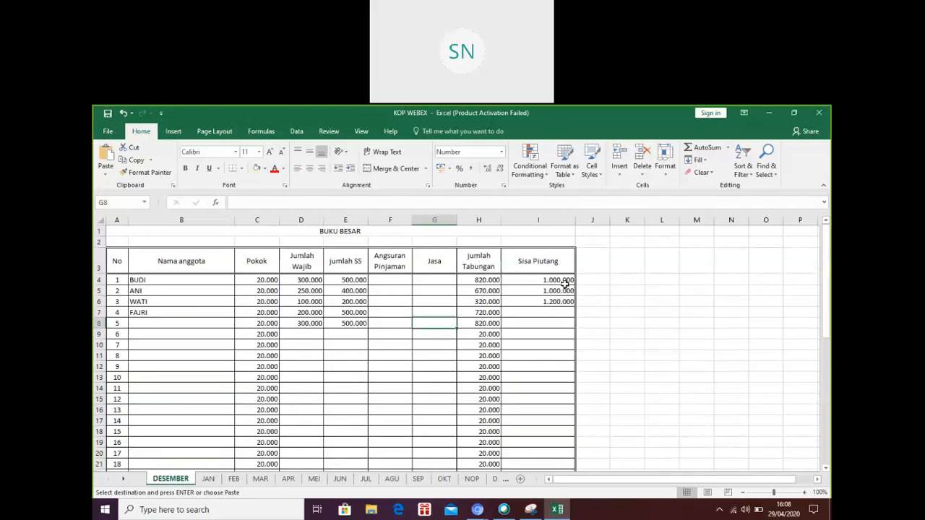
pyautogui.click(208, 479)
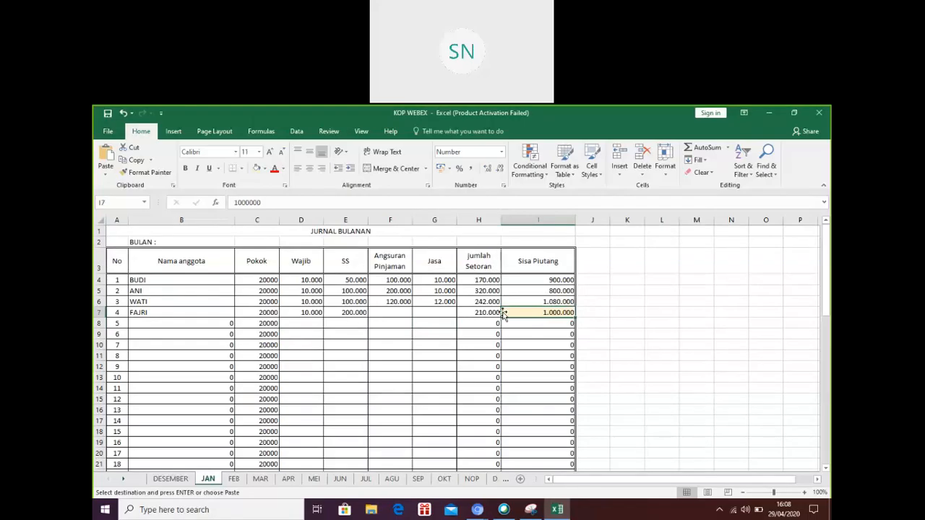
pyautogui.click(234, 479)
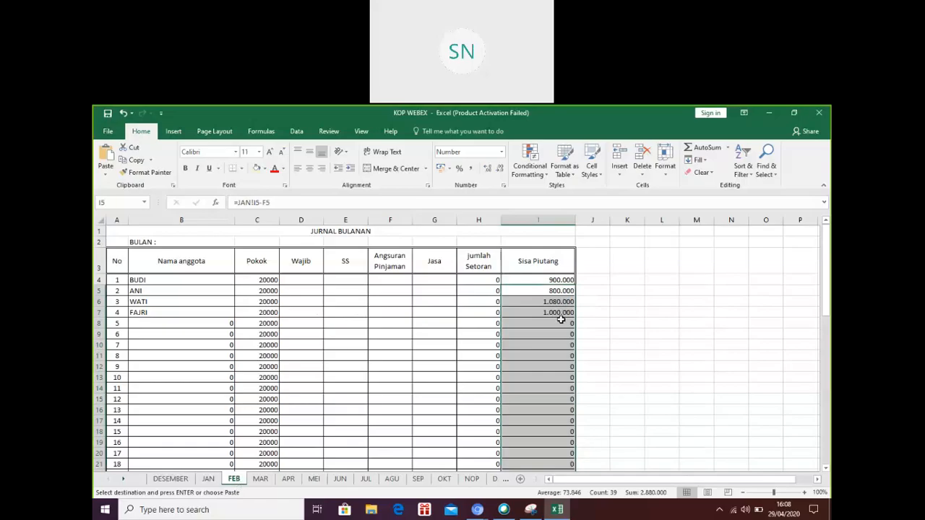
pyautogui.click(208, 480)
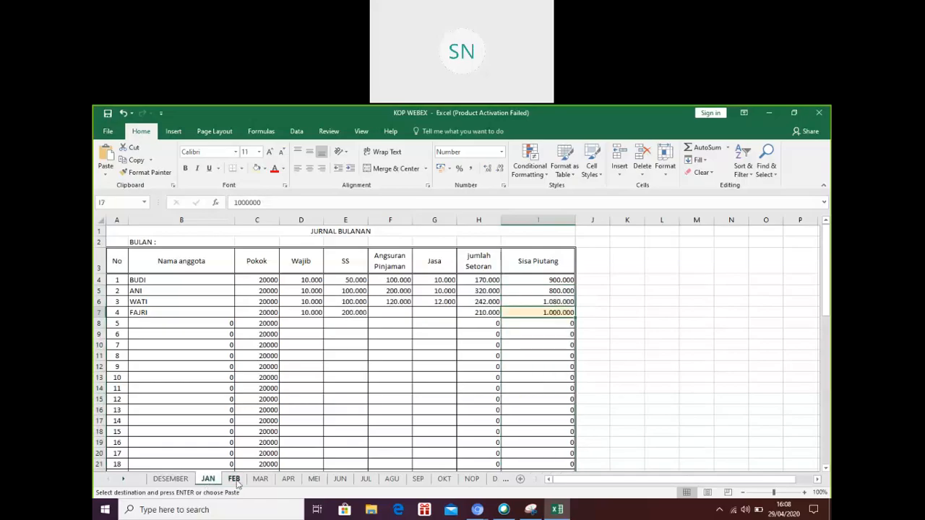
pyautogui.click(234, 480)
pyautogui.click(658, 386)
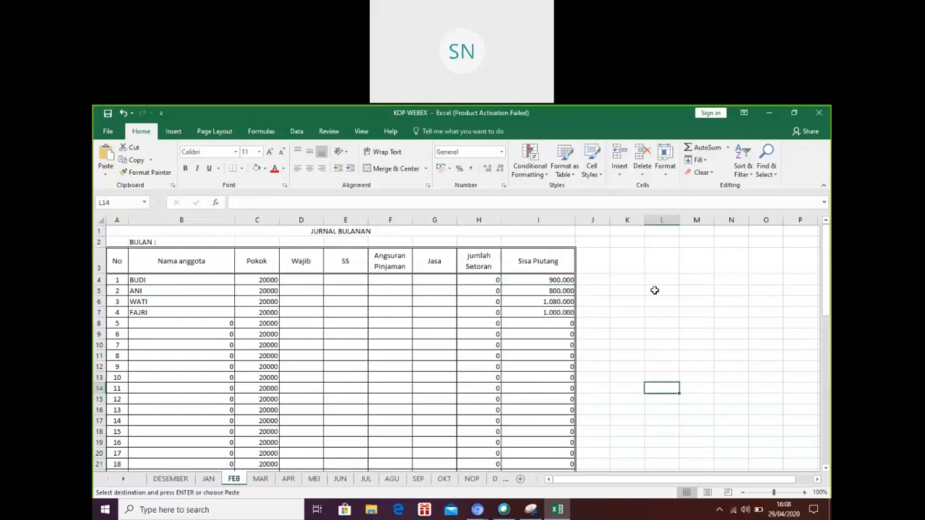
# Enter 10000 as the first member's Wajib in D4 of the FEB sheet and paste it as values into D5:D7
pyautogui.click(298, 281)
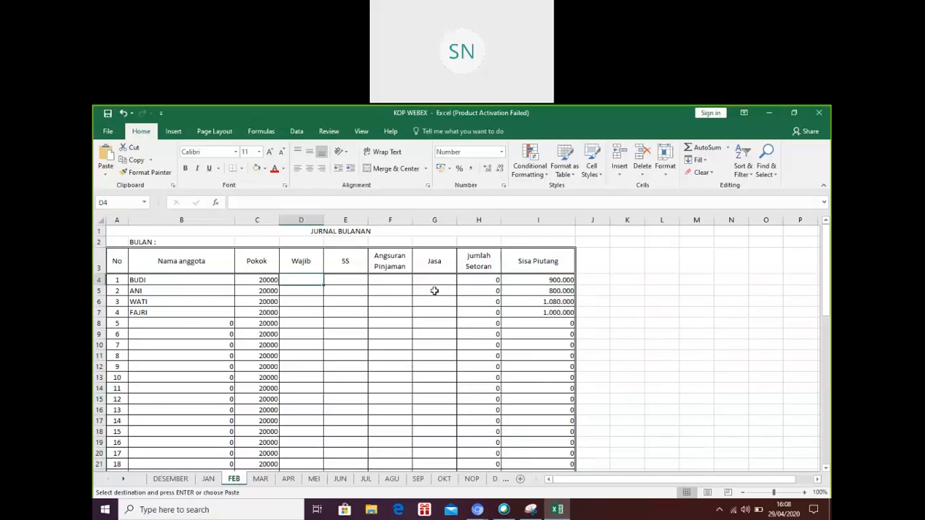
pyautogui.write('100')
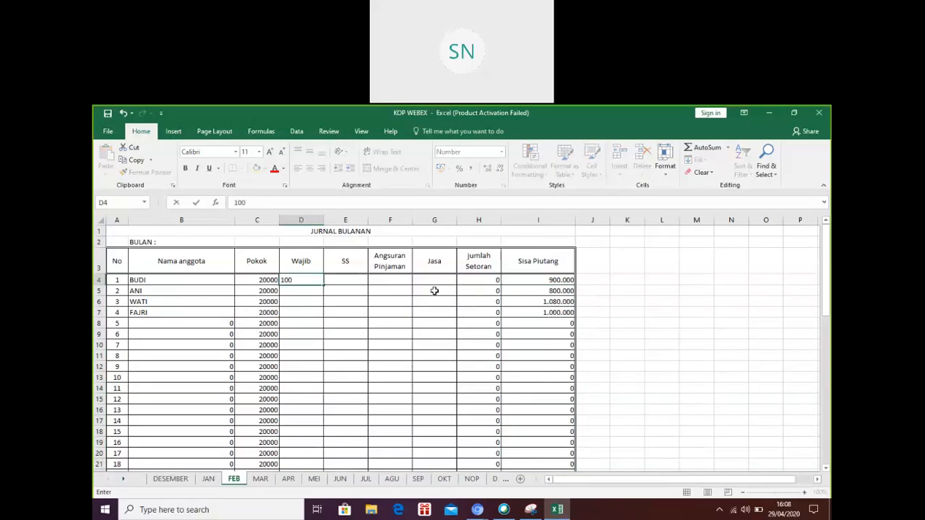
pyautogui.write('00')
pyautogui.press('Return')
pyautogui.click(303, 281)
pyautogui.rightClick(305, 280)
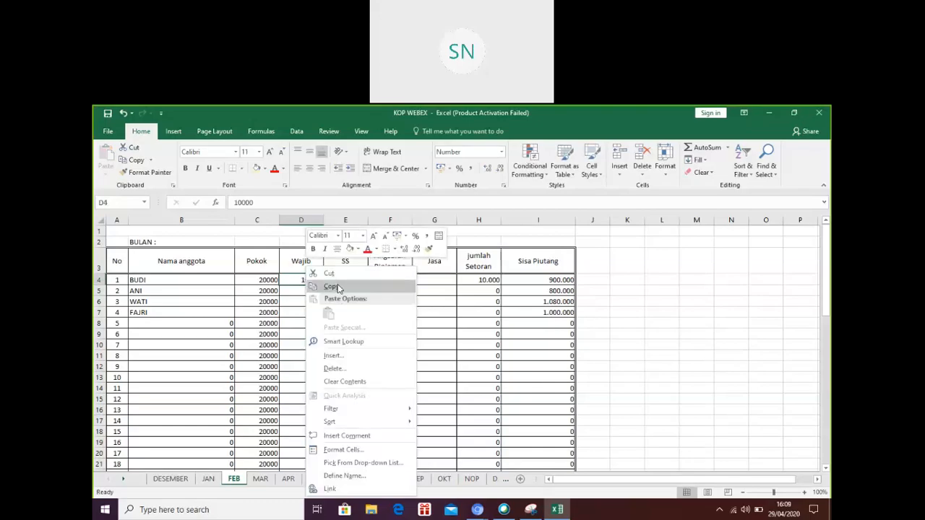
pyautogui.click(338, 289)
pyautogui.moveTo(313, 293); pyautogui.dragTo(317, 312)
pyautogui.rightClick(317, 312)
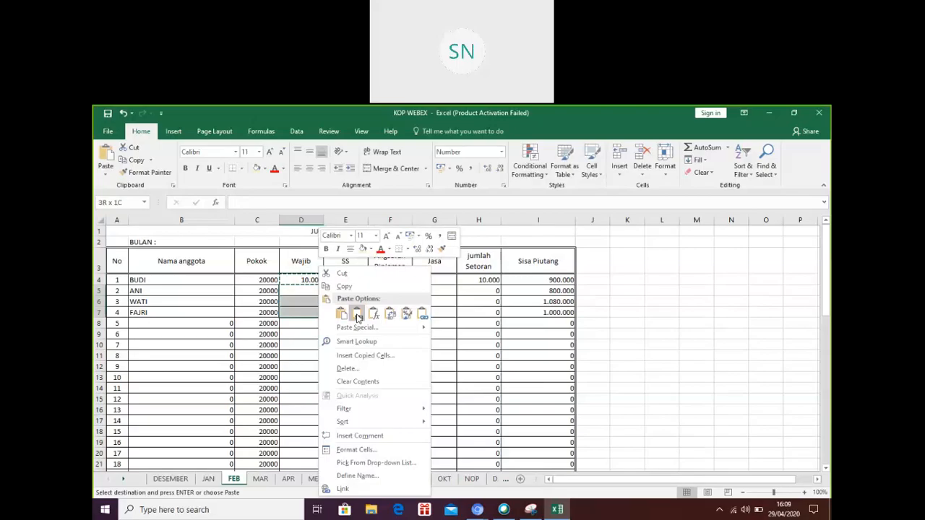
pyautogui.click(357, 315)
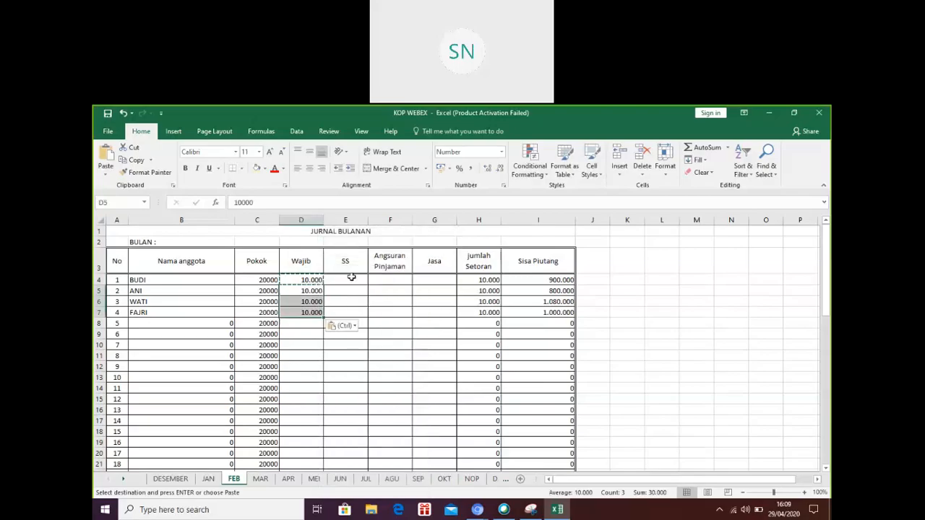
# Enter the four members' February SS deposits in E4:E7 as 50000, 30000, 100000 and 20000
pyautogui.click(353, 279)
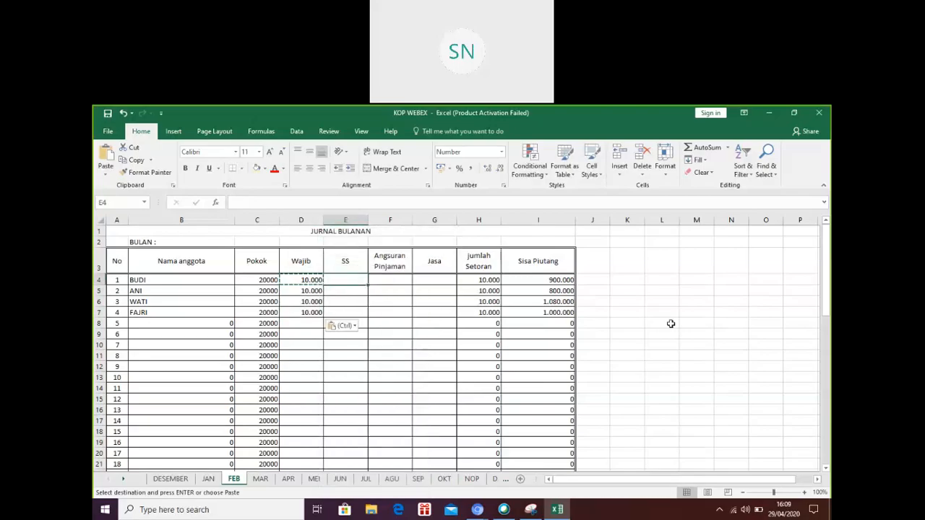
pyautogui.write('50000')
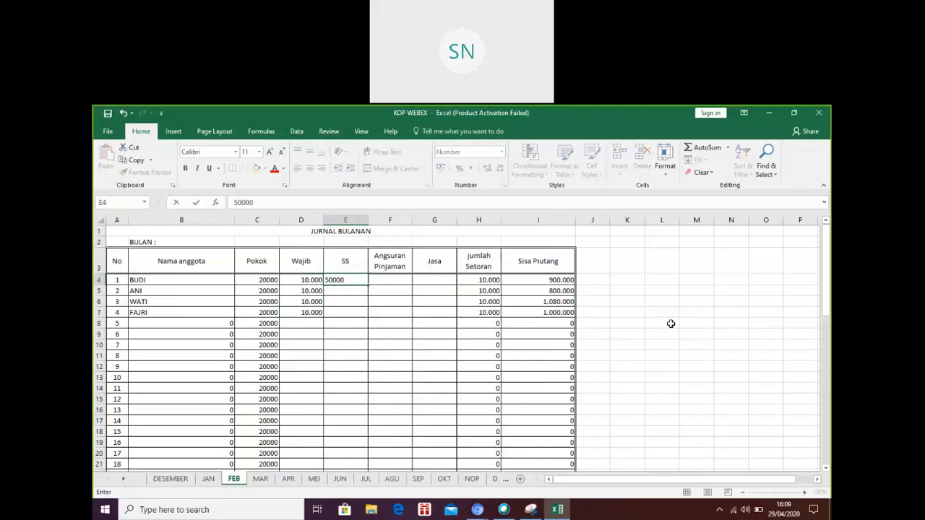
pyautogui.press('Return')
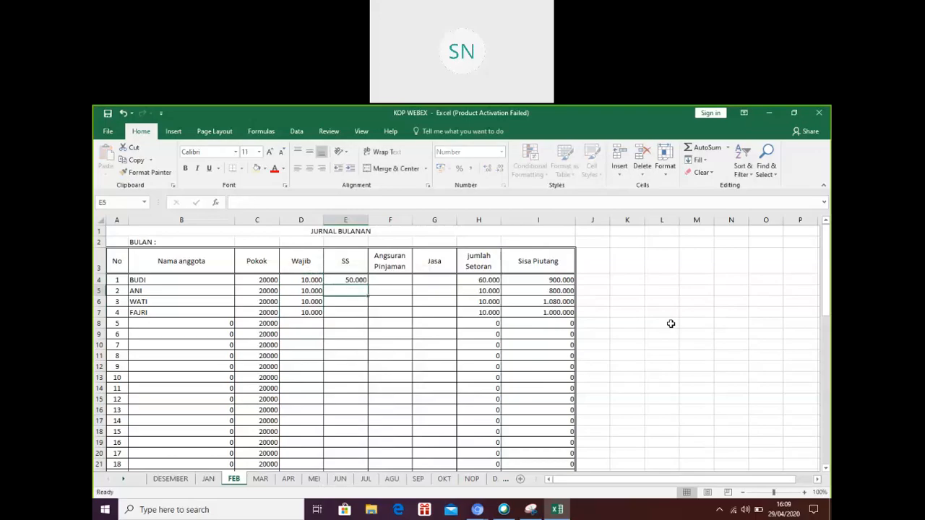
pyautogui.write('300')
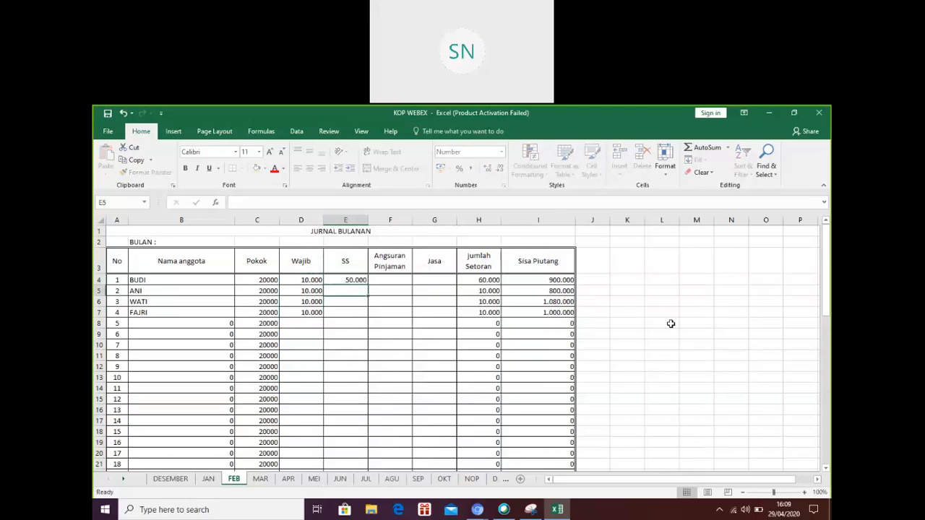
pyautogui.write('00')
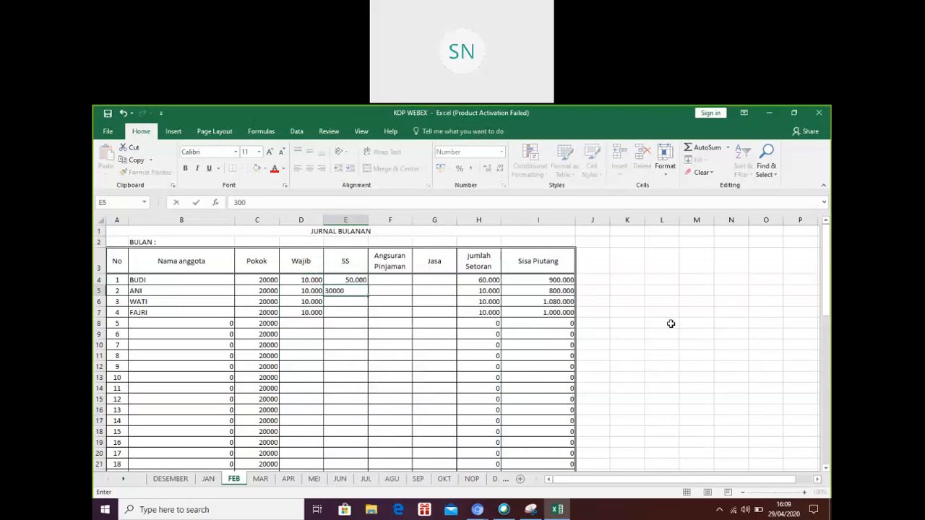
pyautogui.press('Return')
pyautogui.write('1')
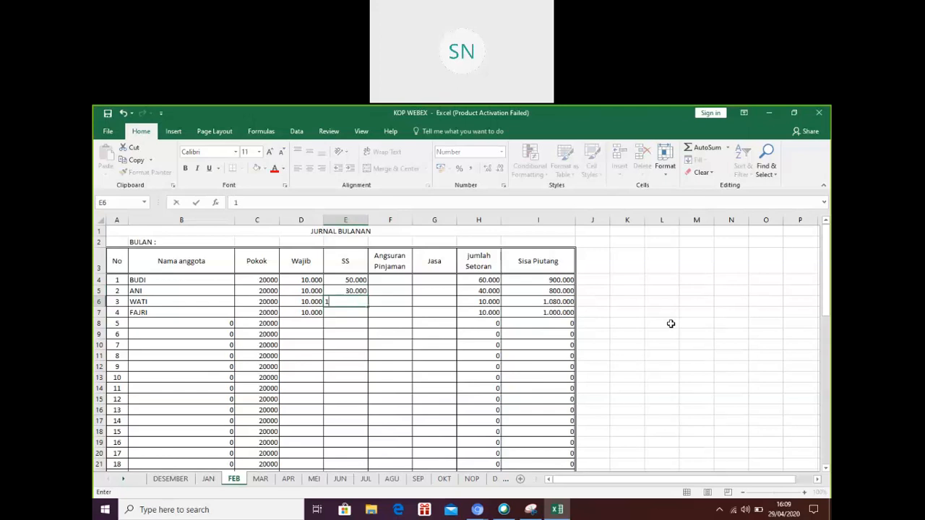
pyautogui.write('00.000')
pyautogui.press('Return')
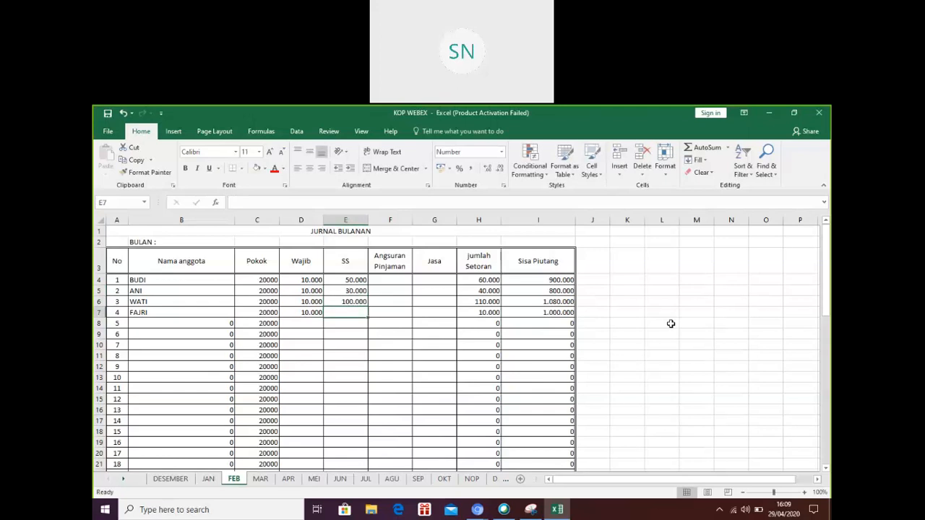
pyautogui.write('20000')
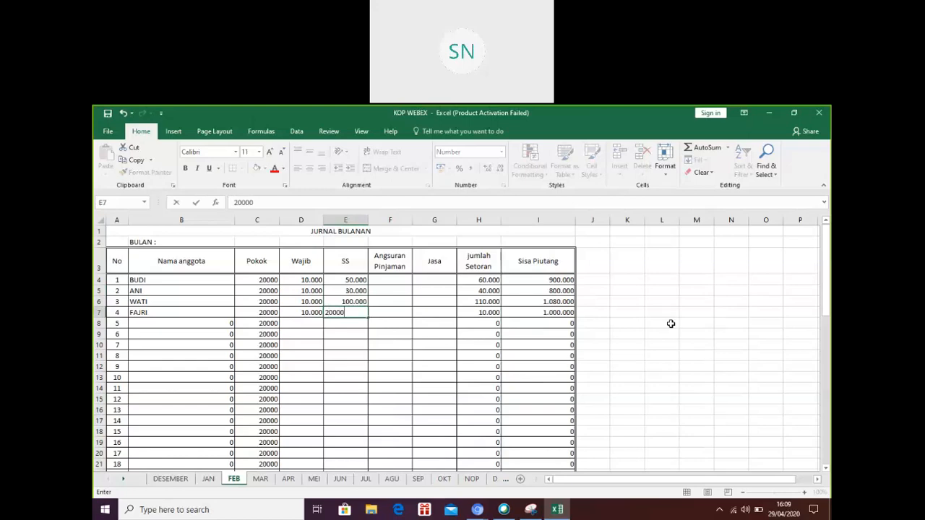
pyautogui.press('Return')
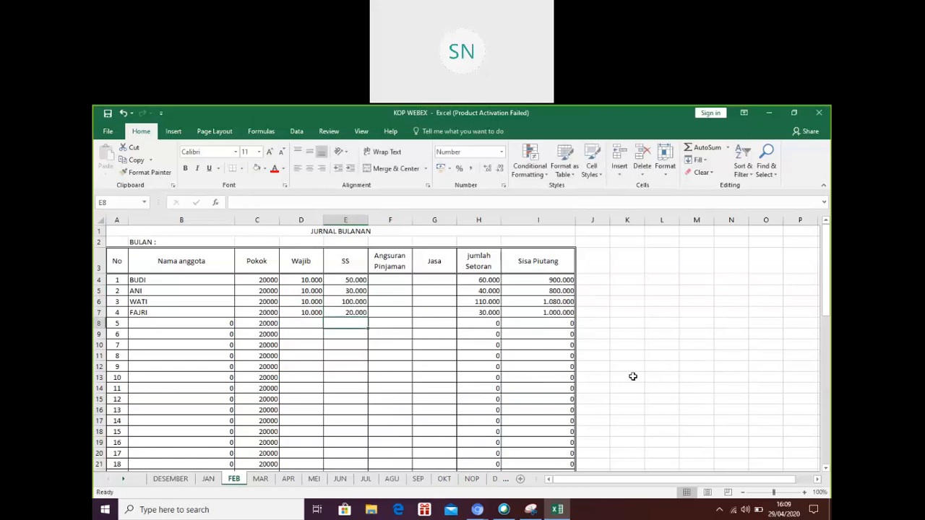
# Enter the four members' February Angsuran Pinjaman in F4:F7 as 100000, 100000, 120000 and 100000
pyautogui.click(388, 278)
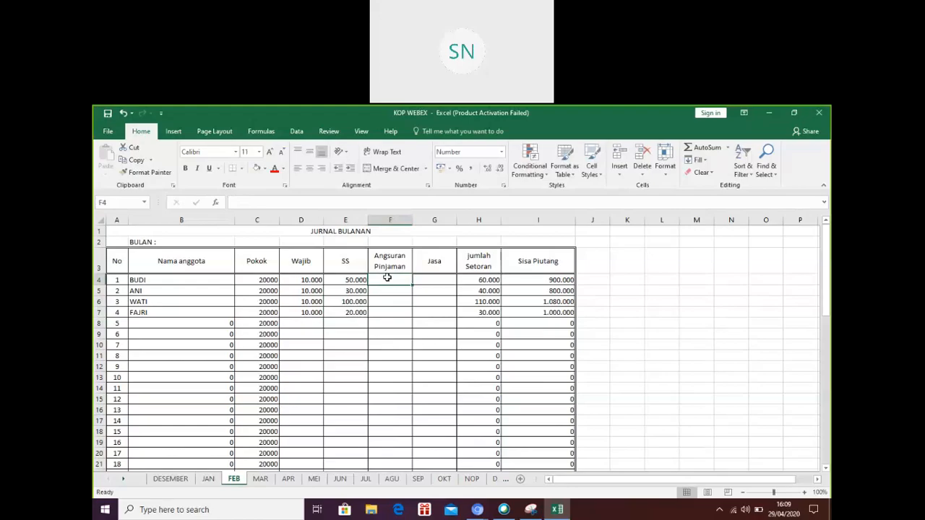
pyautogui.write('100000')
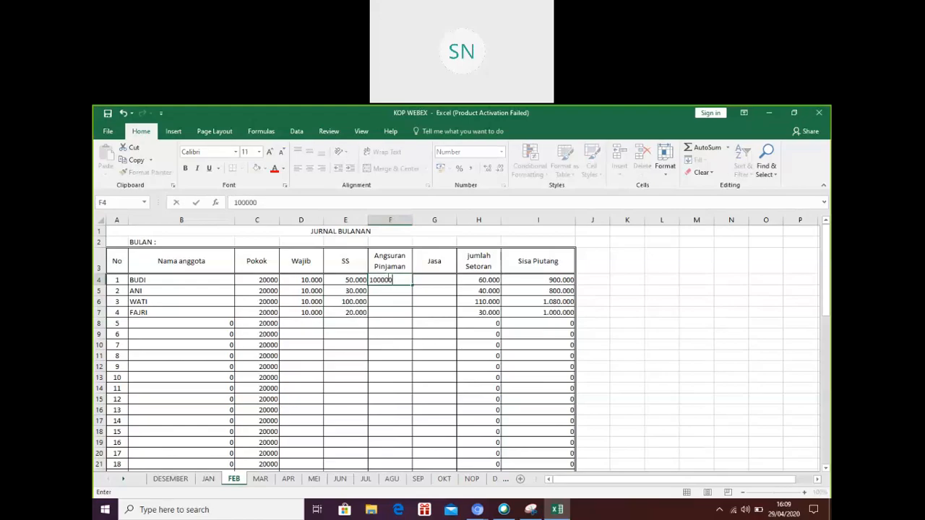
pyautogui.press('Return')
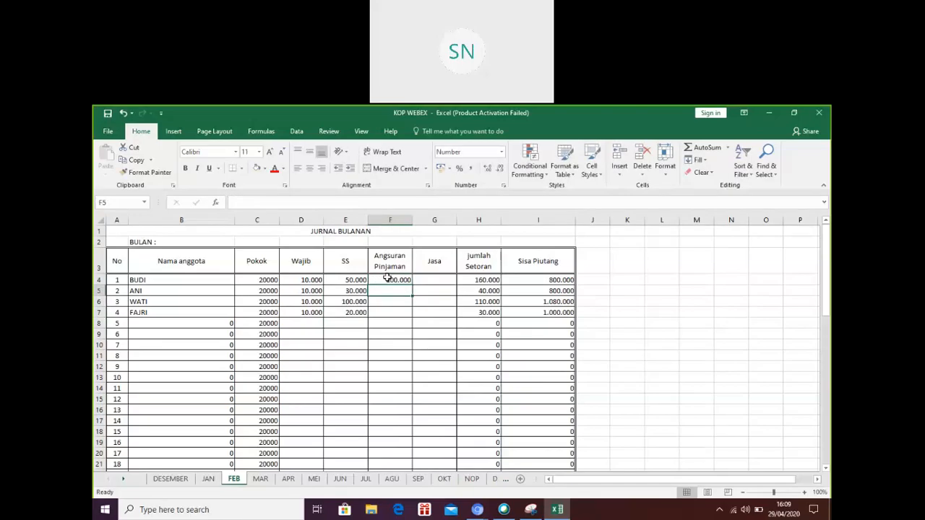
pyautogui.write('100.000')
pyautogui.press('Return')
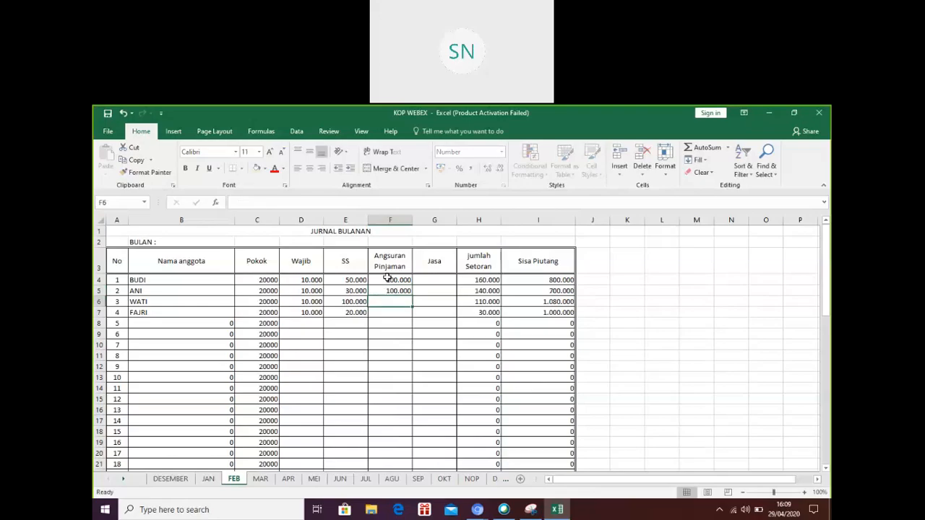
pyautogui.write('1200')
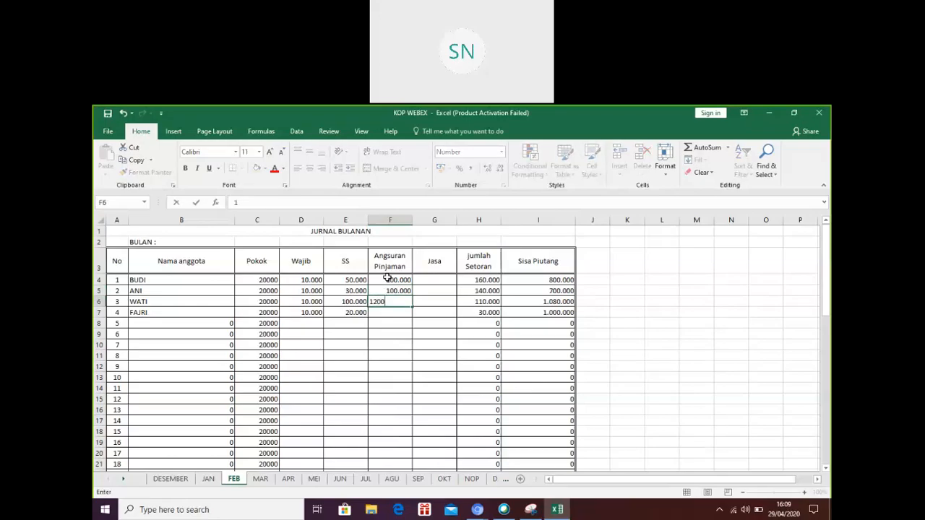
pyautogui.write('00')
pyautogui.press('Return')
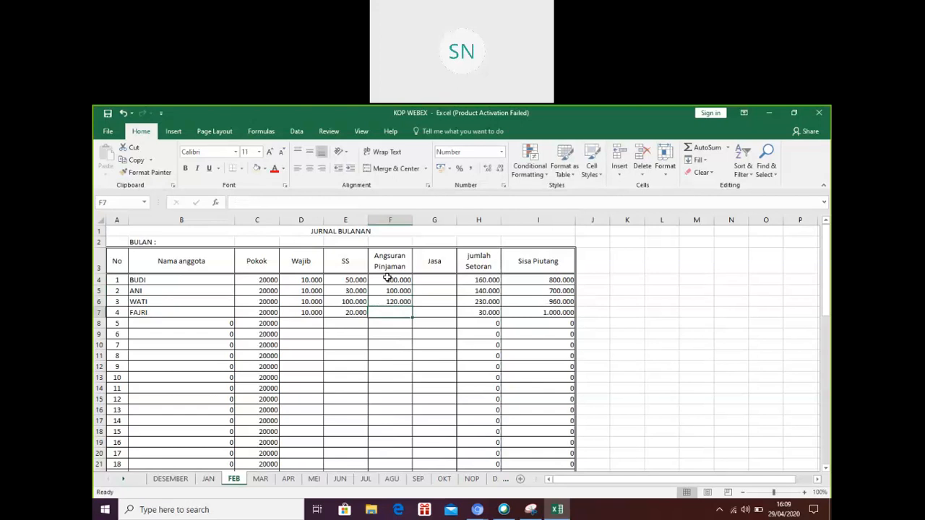
pyautogui.write('100000')
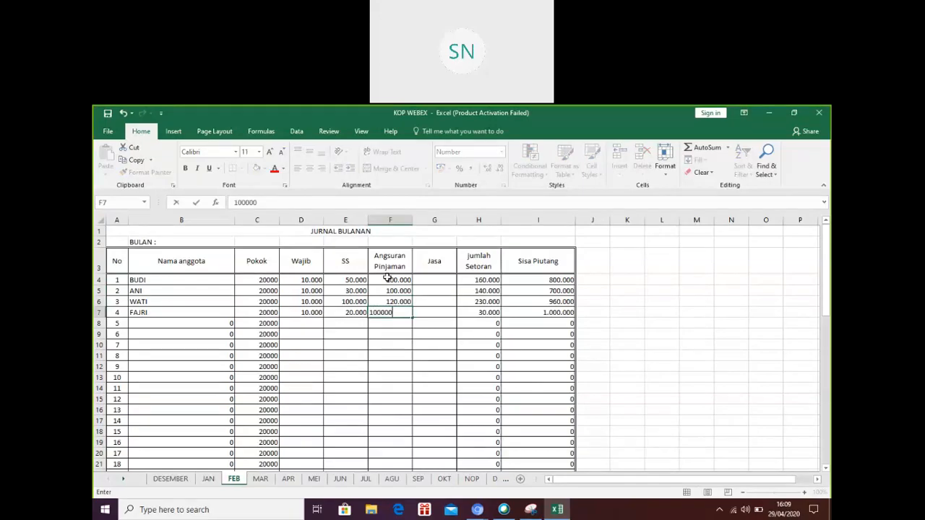
pyautogui.press('Return')
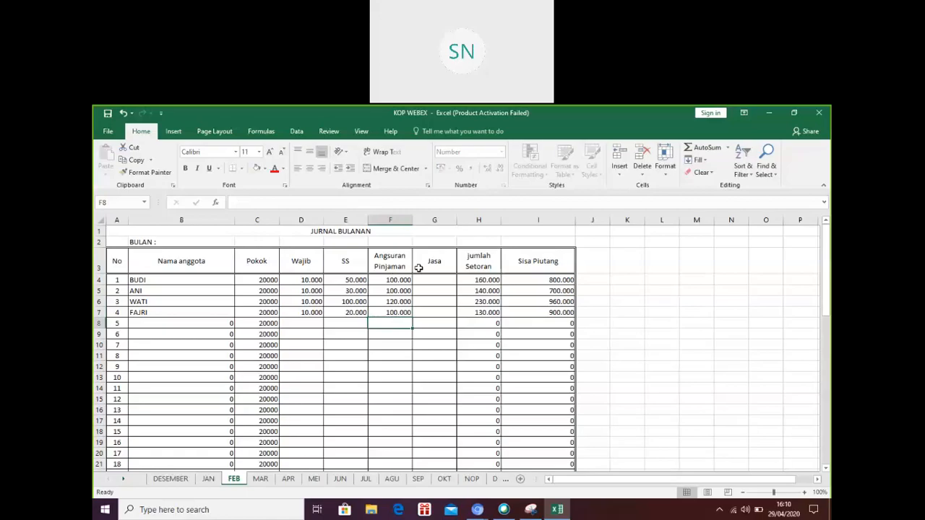
# Enter 10000 as the February Jasa for the first two members in G4 and G5 of the FEB sheet
pyautogui.click(434, 280)
pyautogui.write('1000')
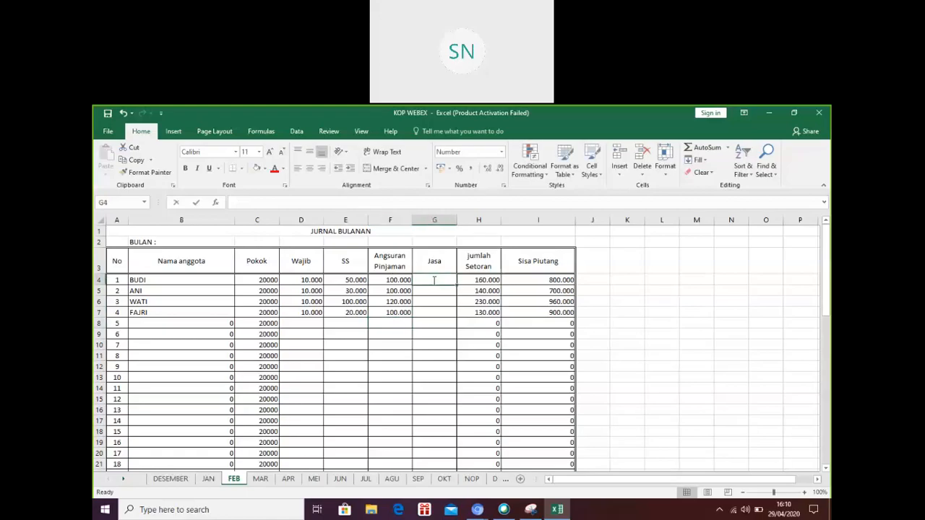
pyautogui.write('0')
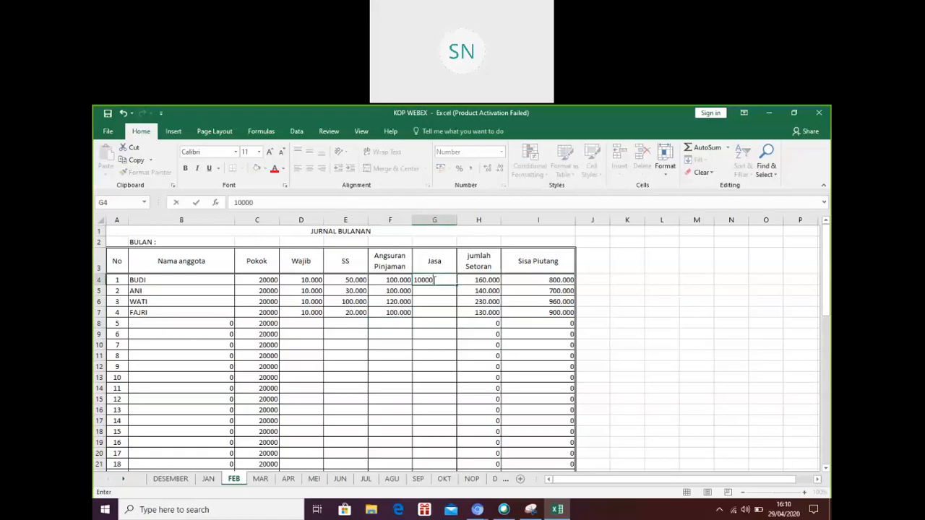
pyautogui.press('Return')
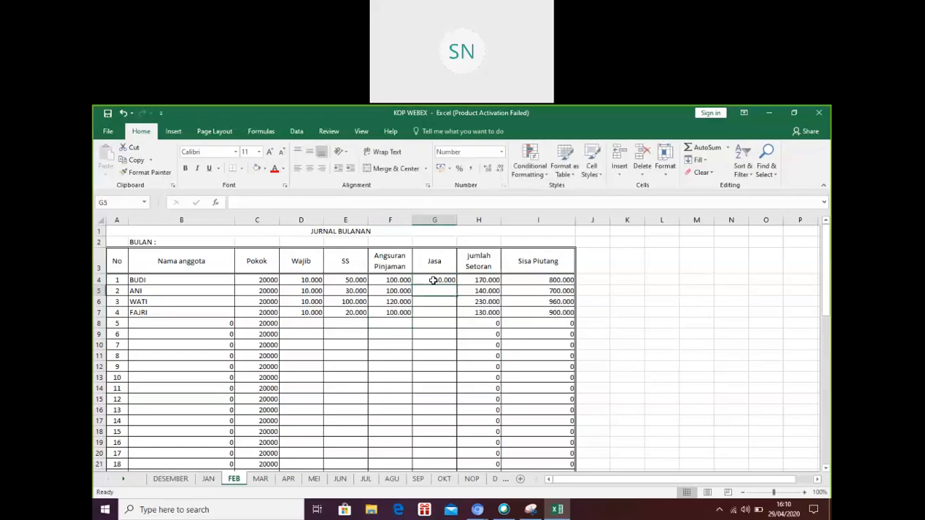
pyautogui.write('100.000')
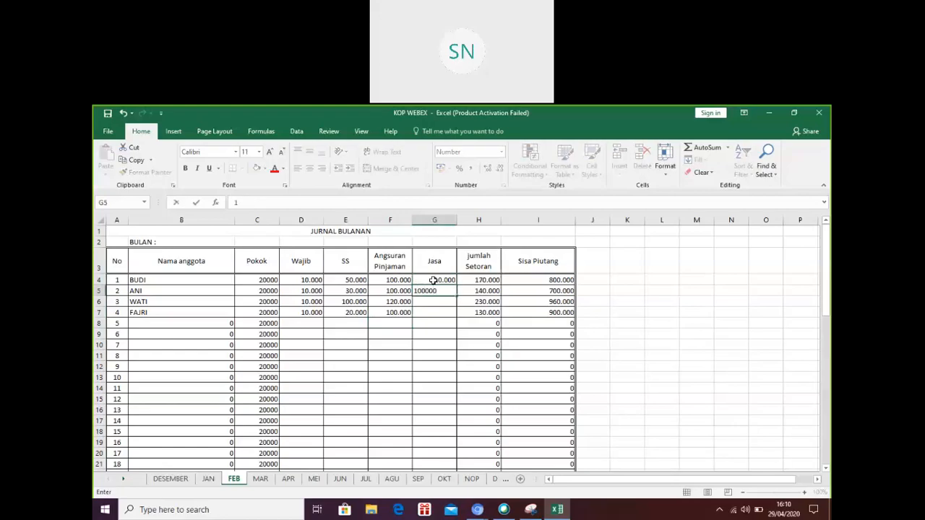
pyautogui.press('Return')
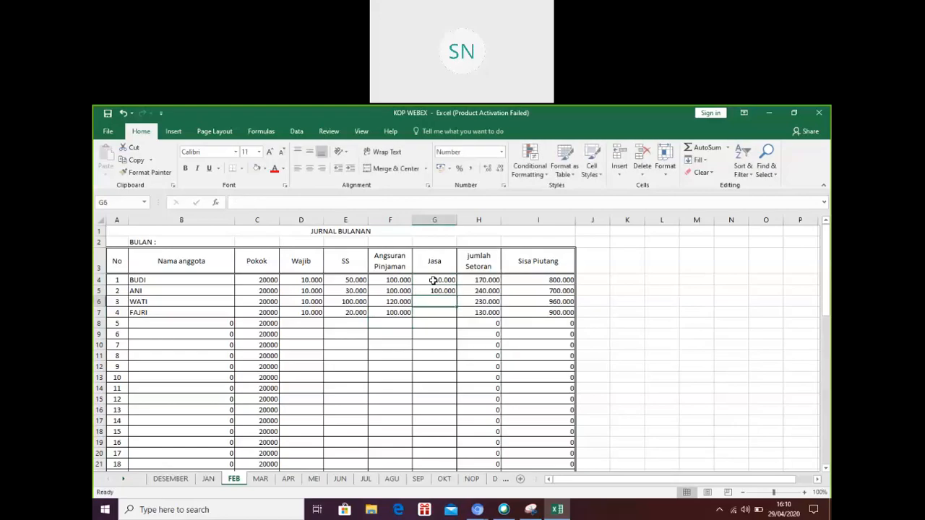
pyautogui.click(436, 291)
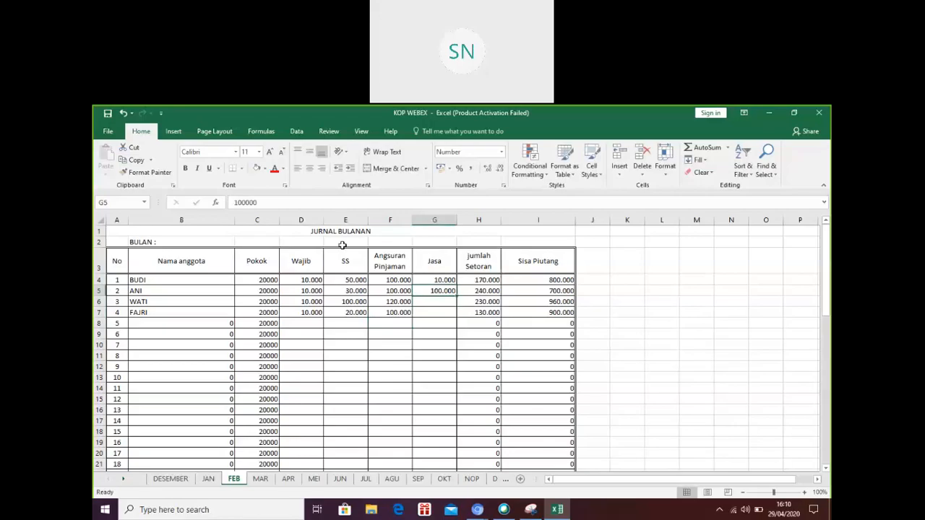
pyautogui.click(261, 202)
pyautogui.press('BackSpace')
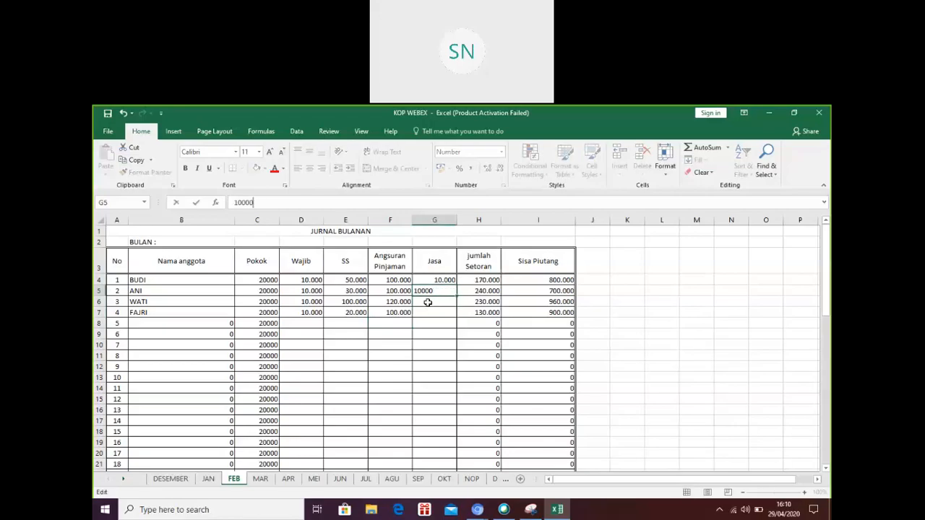
pyautogui.click(428, 304)
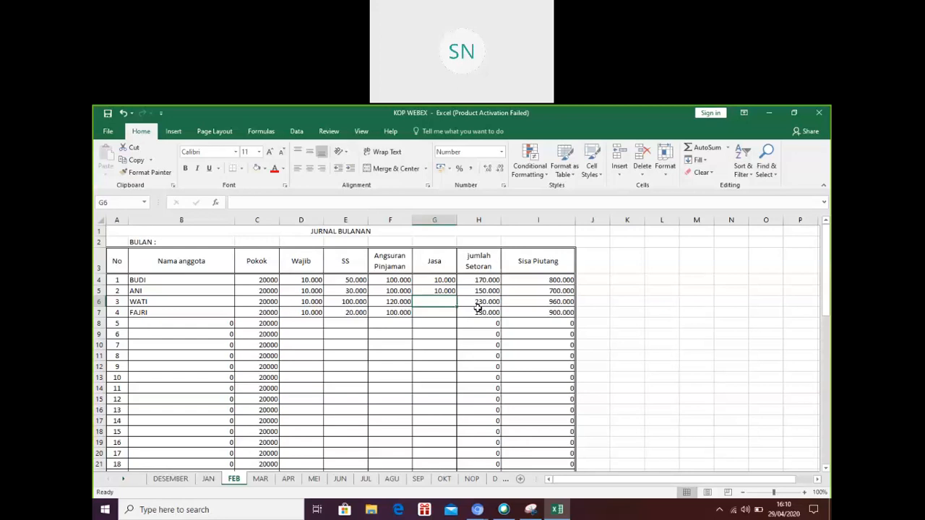
# Enter the third and fourth members' February Jasa in G6:G7 as 12000 and 10000
pyautogui.write('12000')
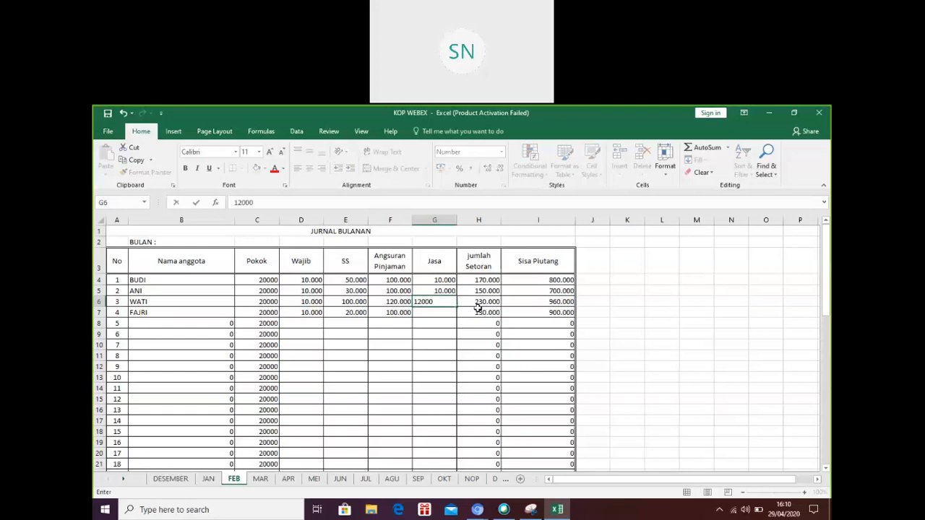
pyautogui.press('Return')
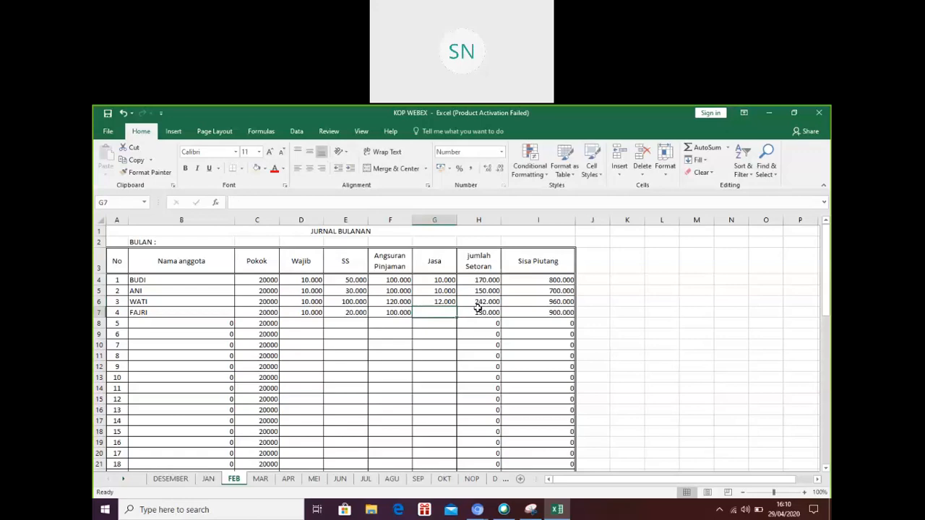
pyautogui.write('1000')
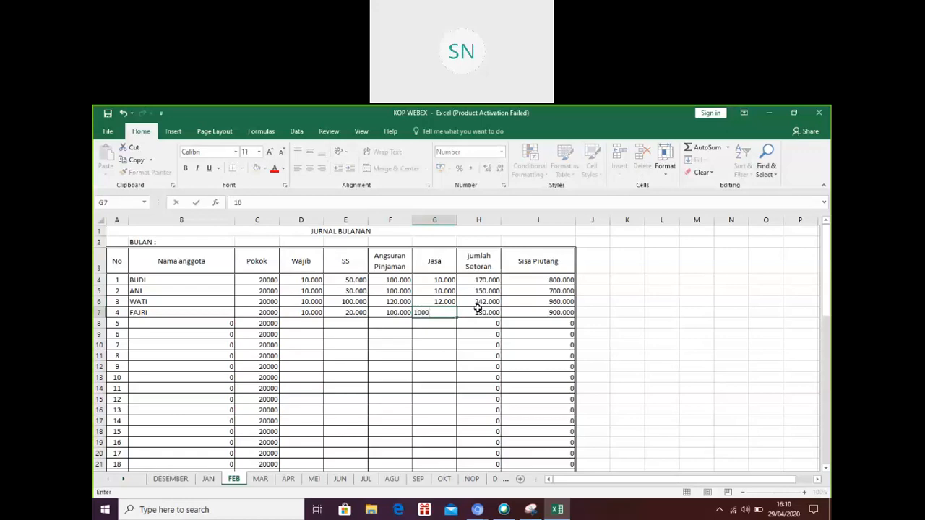
pyautogui.write('0')
pyautogui.click(641, 359)
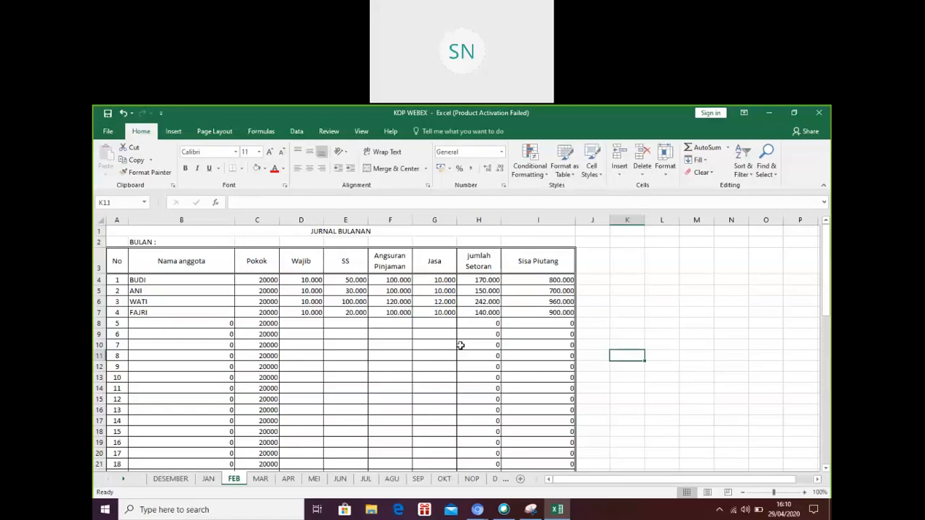
# Review the FEB totals and saldo summary, and examine the RAKAP sheet's member recap and the SALDO PER 31 DES formula
pyautogui.scroll(-10, 462, 352)
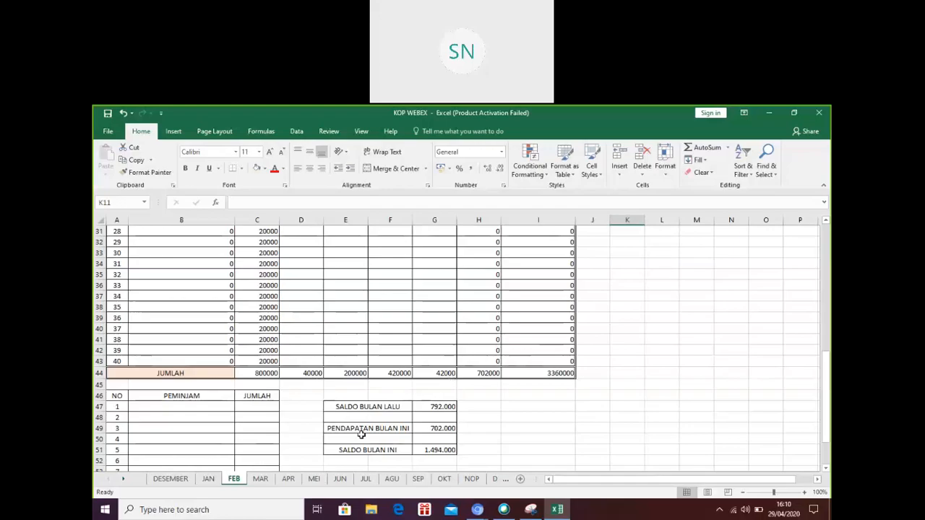
pyautogui.keyDown('ctrl'); pyautogui.click(123, 481); pyautogui.keyUp('ctrl')
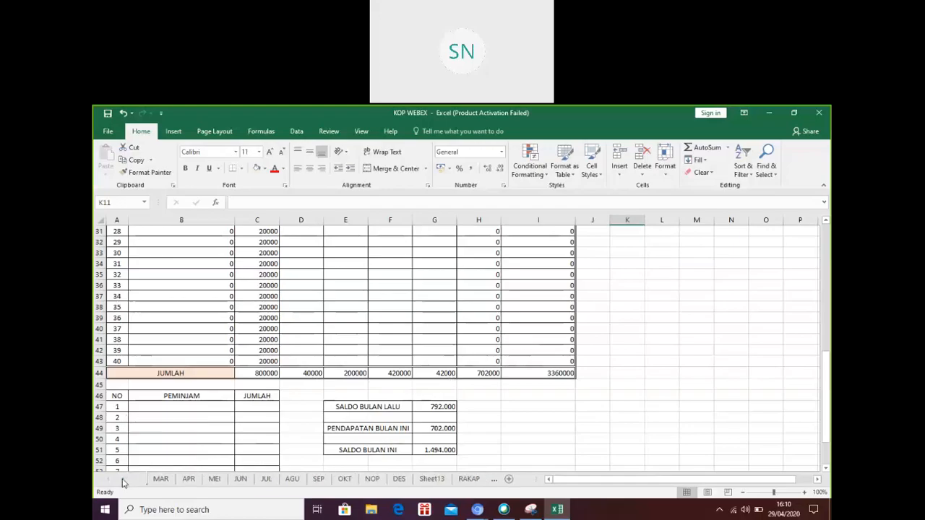
pyautogui.click(469, 479)
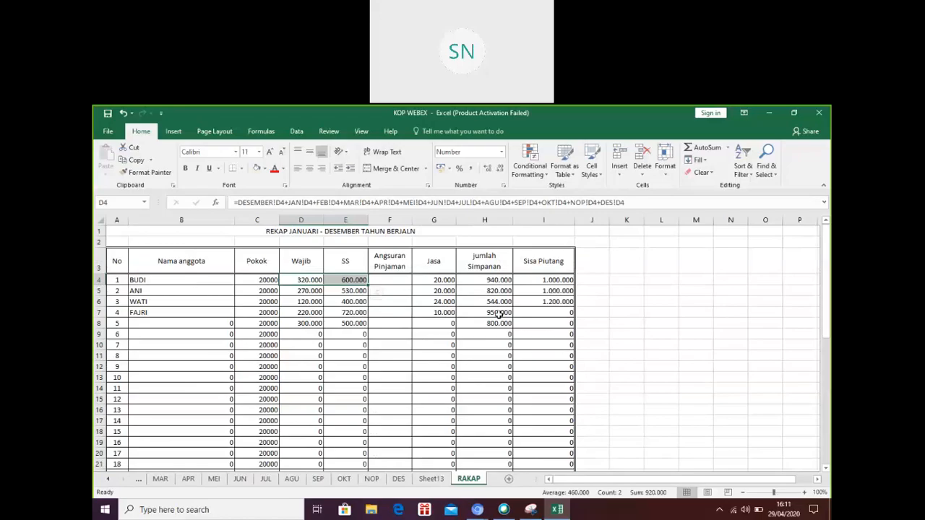
pyautogui.click(633, 310)
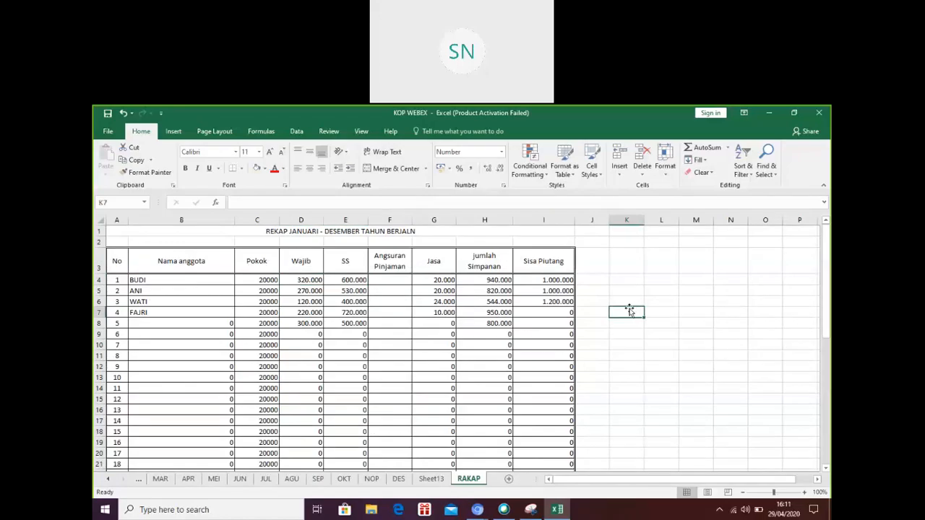
pyautogui.scroll(-12, 457, 338)
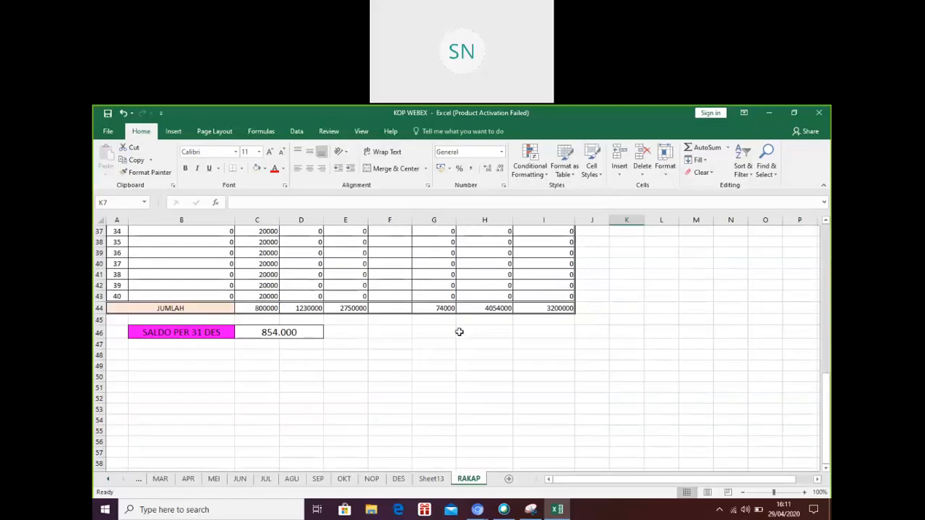
pyautogui.click(293, 331)
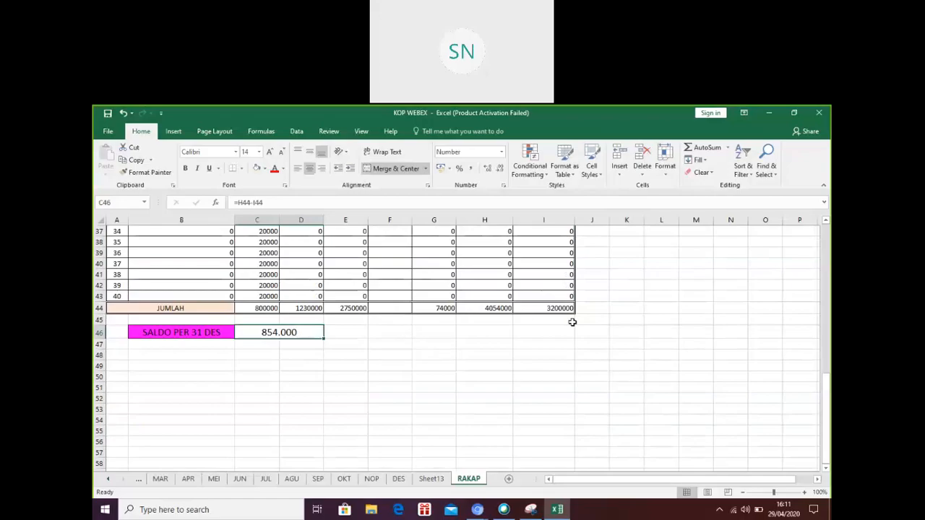
pyautogui.scroll(12, 636, 318)
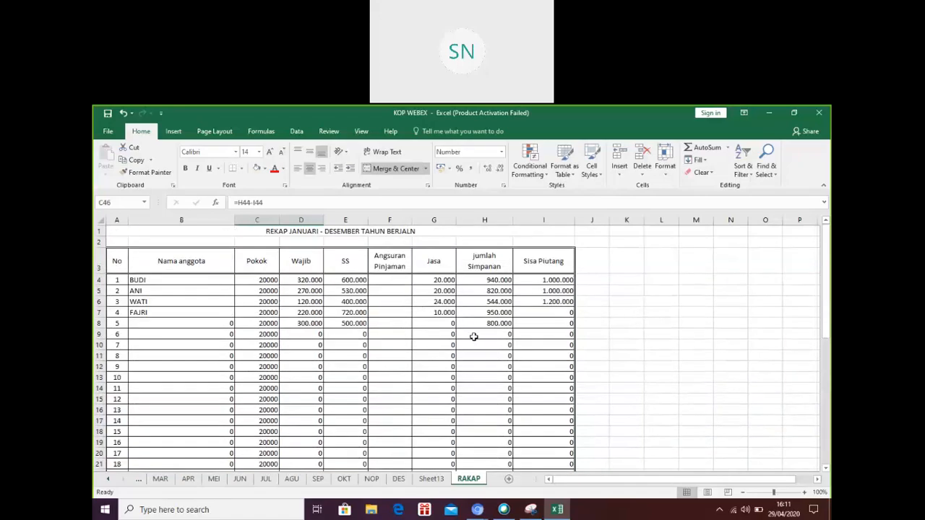
# Return to the FEB sheet and examine the second member's Sisa Piutang formula in I5
pyautogui.click(107, 483)
pyautogui.click(106, 482)
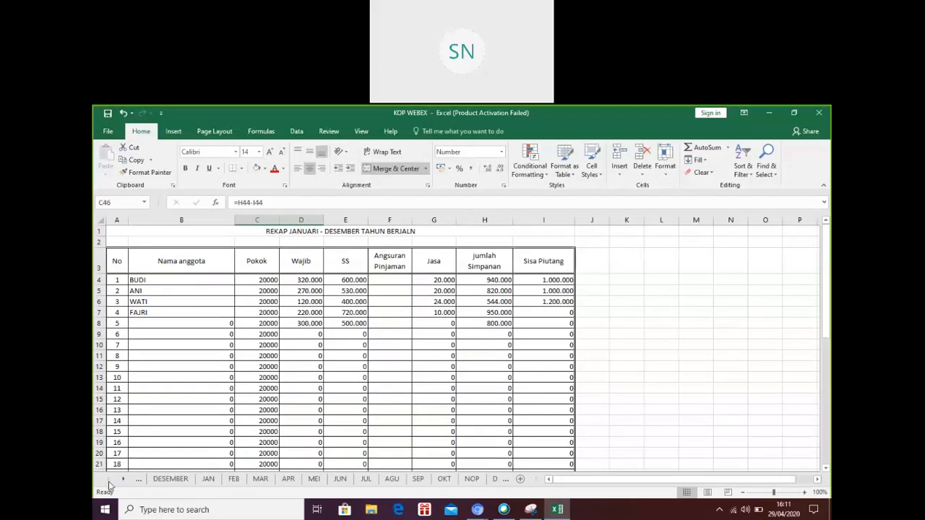
pyautogui.click(234, 479)
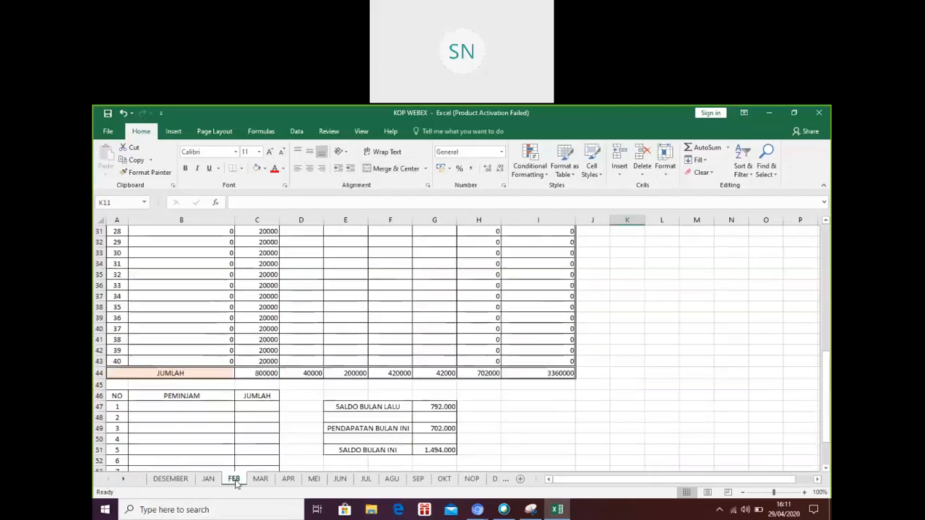
pyautogui.scroll(6, 721, 372)
pyautogui.scroll(4, 720, 369)
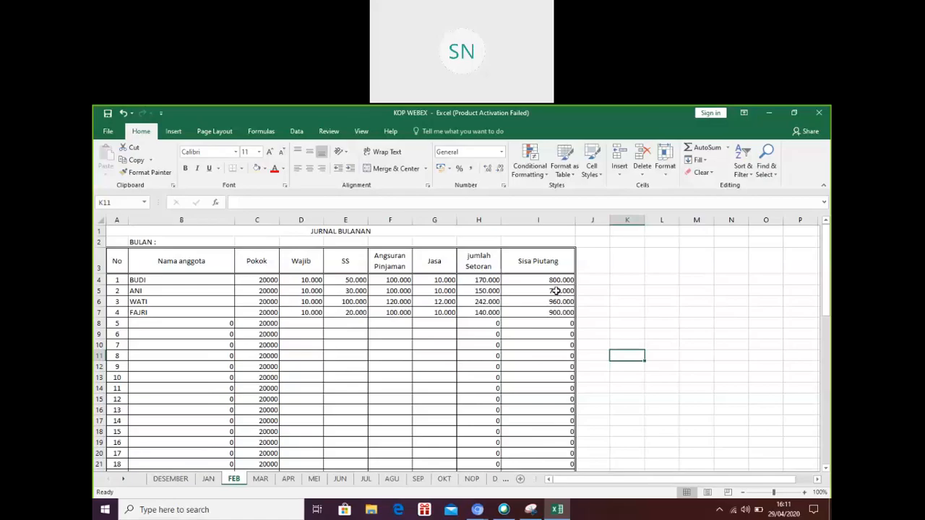
pyautogui.click(546, 290)
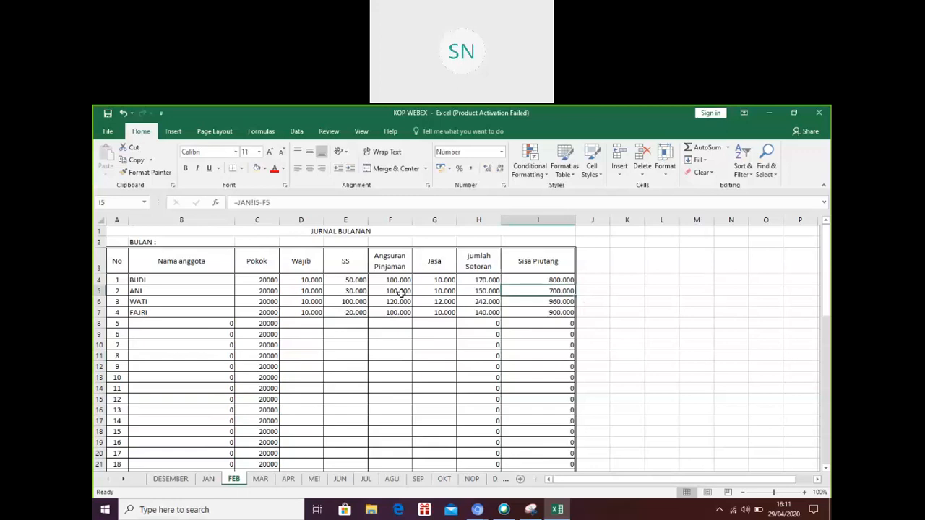
# Record the second member as the first borrower in the FEB PEMINJAM table, with a loan of 2000000 in C47
pyautogui.scroll(-12, 316, 384)
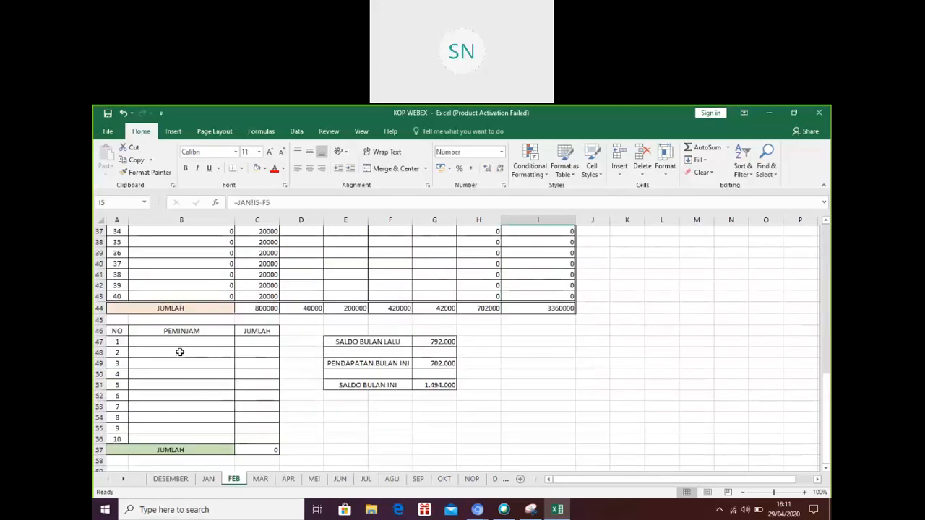
pyautogui.click(164, 343)
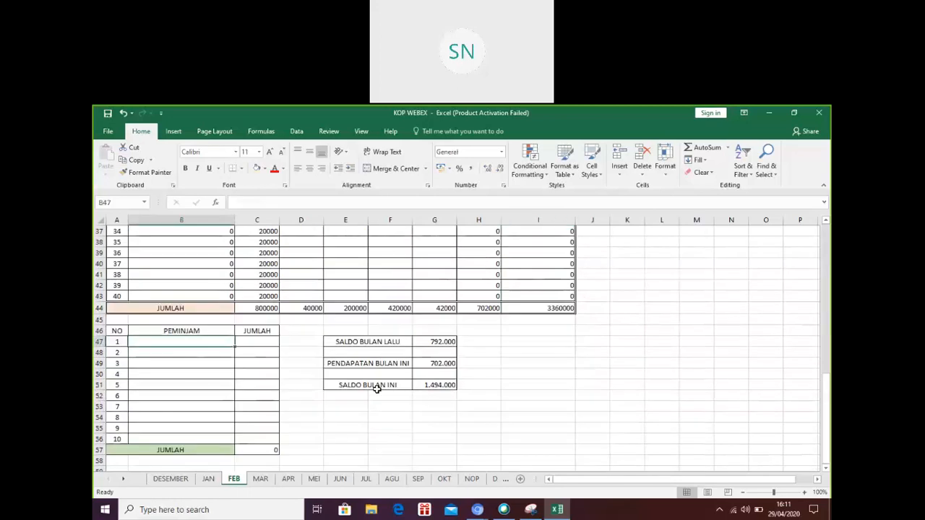
pyautogui.write('ANI')
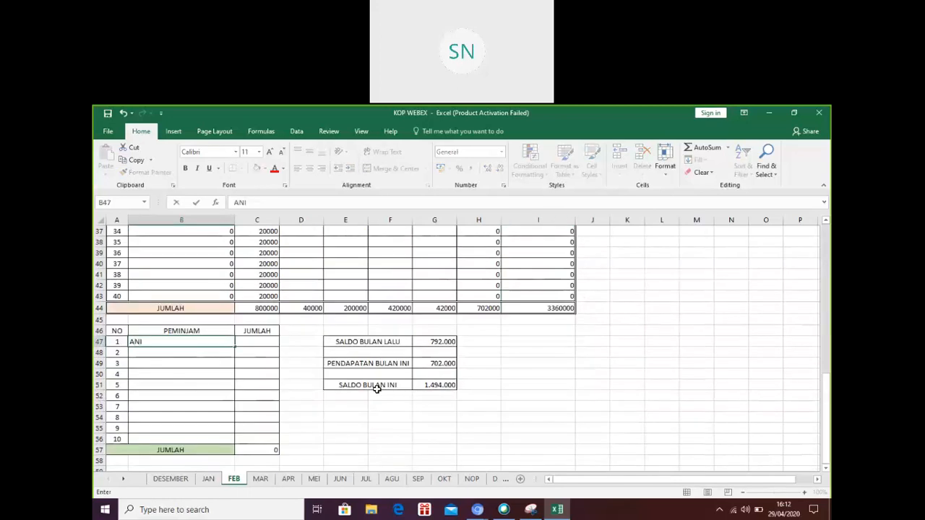
pyautogui.click(265, 344)
pyautogui.write('2')
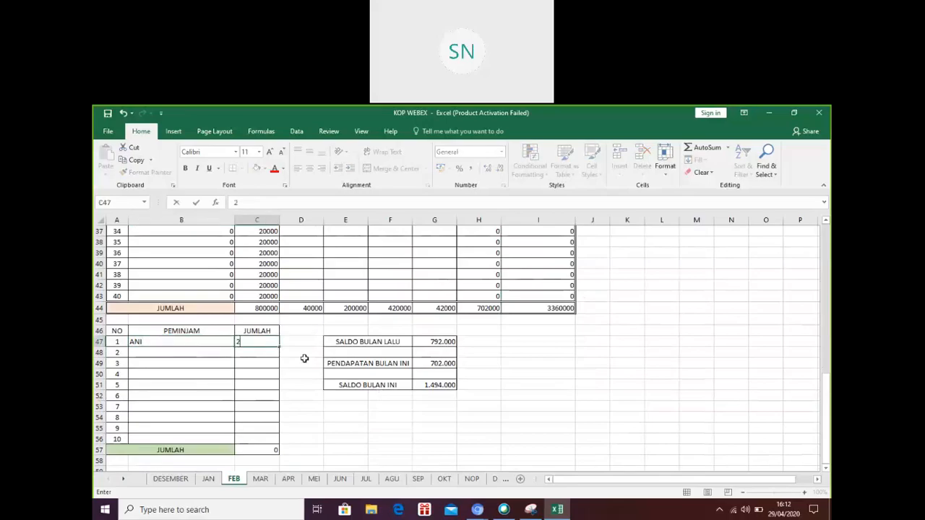
pyautogui.write('000000')
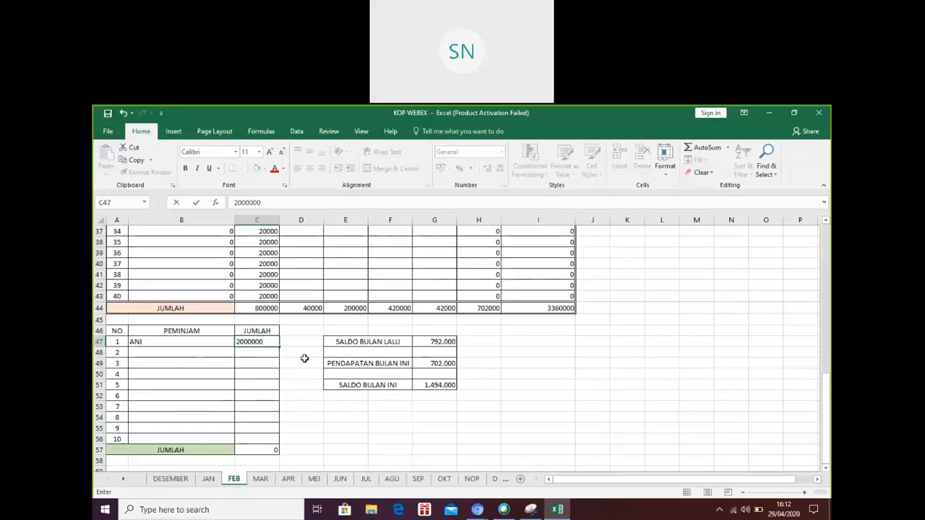
pyautogui.press('Return')
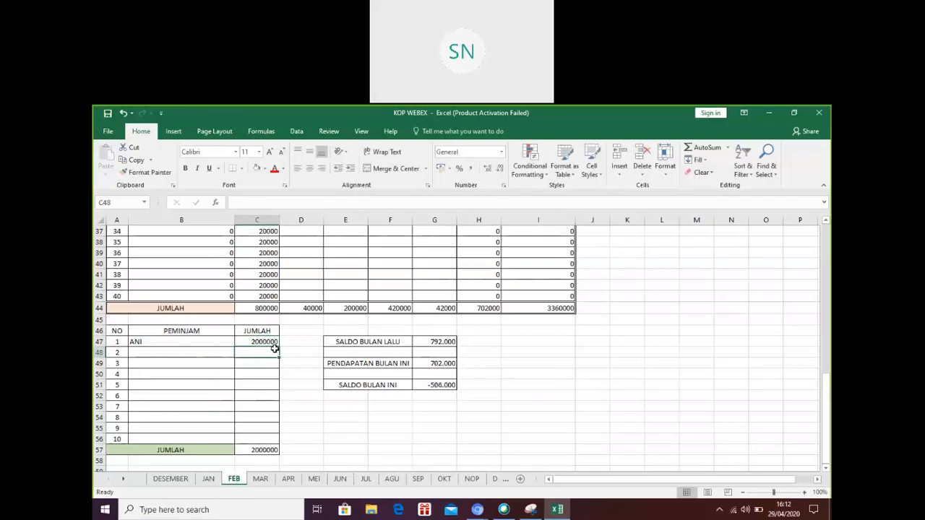
# Check the second member's Sisa Piutang on the JAN sheet and set their Angsuran Pinjaman in F5 of FEB to 800000
pyautogui.scroll(12, 444, 365)
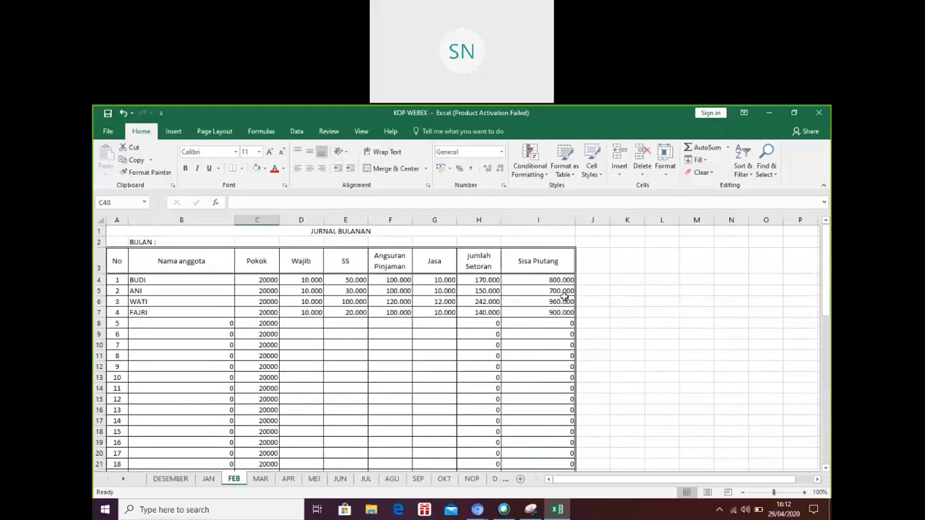
pyautogui.click(550, 291)
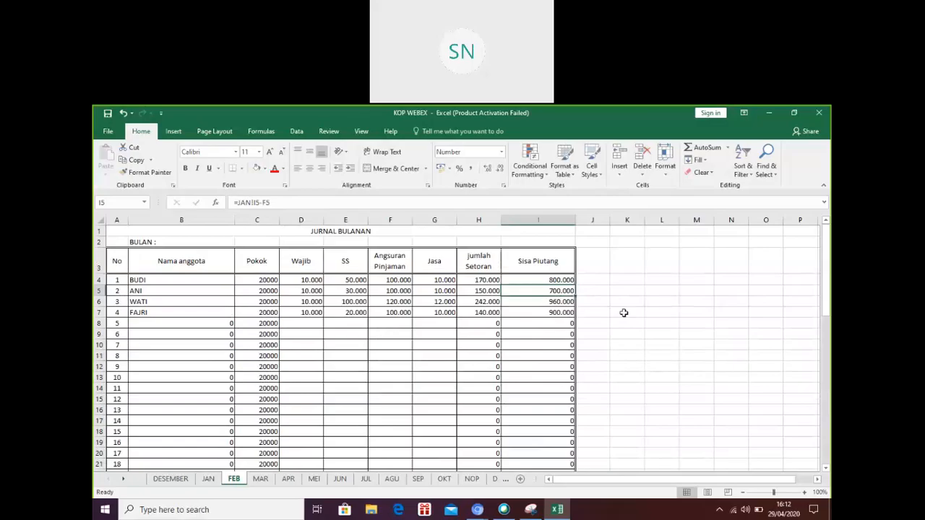
pyautogui.write('2')
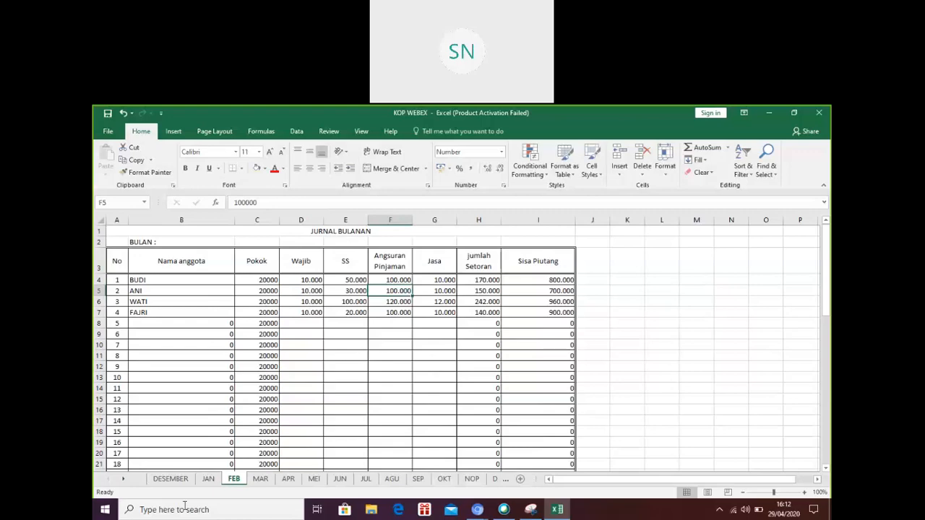
pyautogui.click(207, 479)
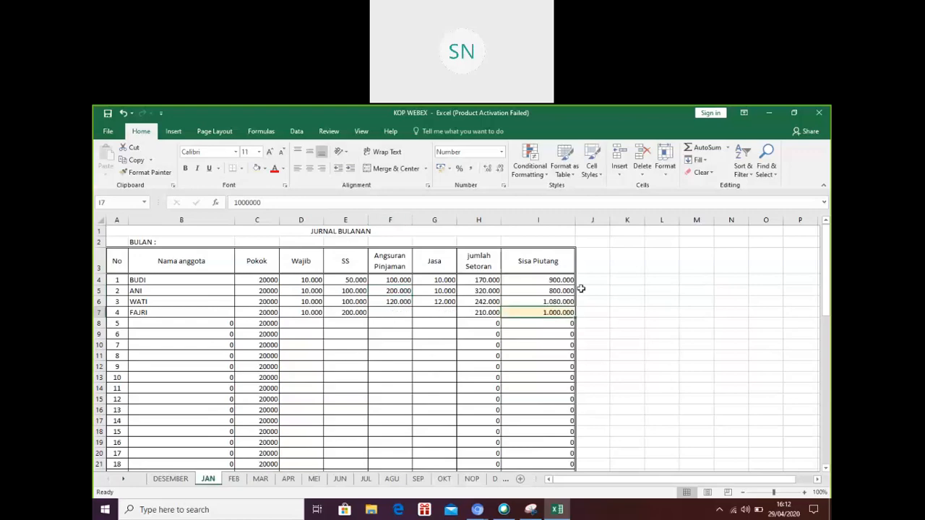
pyautogui.click(235, 480)
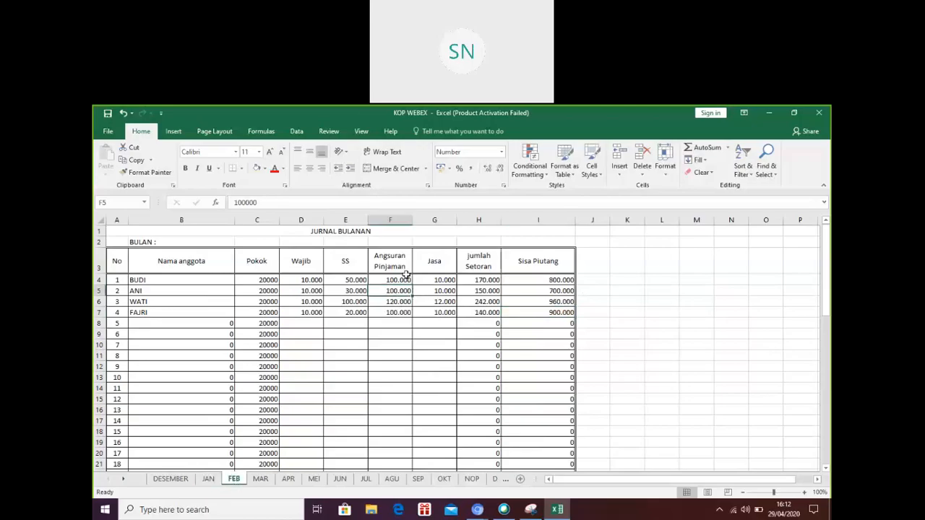
pyautogui.write('800000')
pyautogui.press('Return')
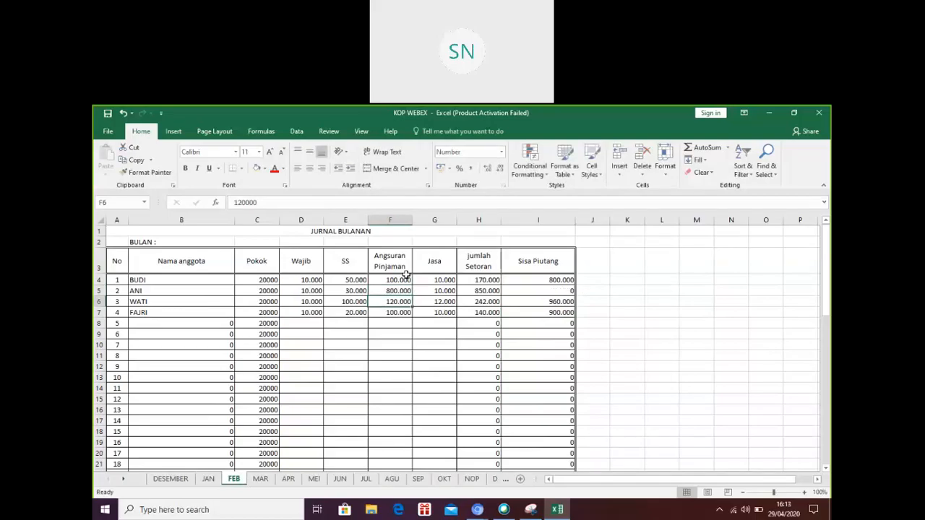
# Set the second member's Sisa Piutang in I5 of FEB to 2000000 and shade the cell pale yellow
pyautogui.click(533, 292)
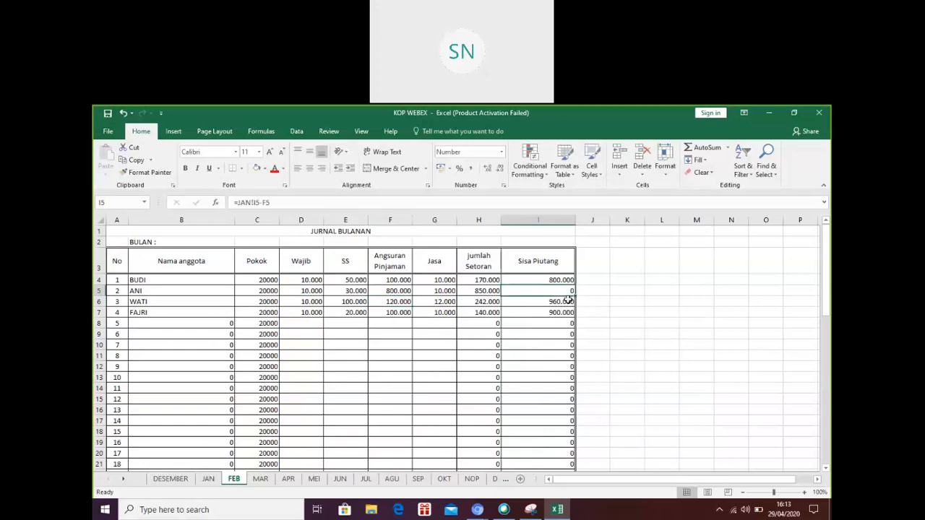
pyautogui.write('2000000')
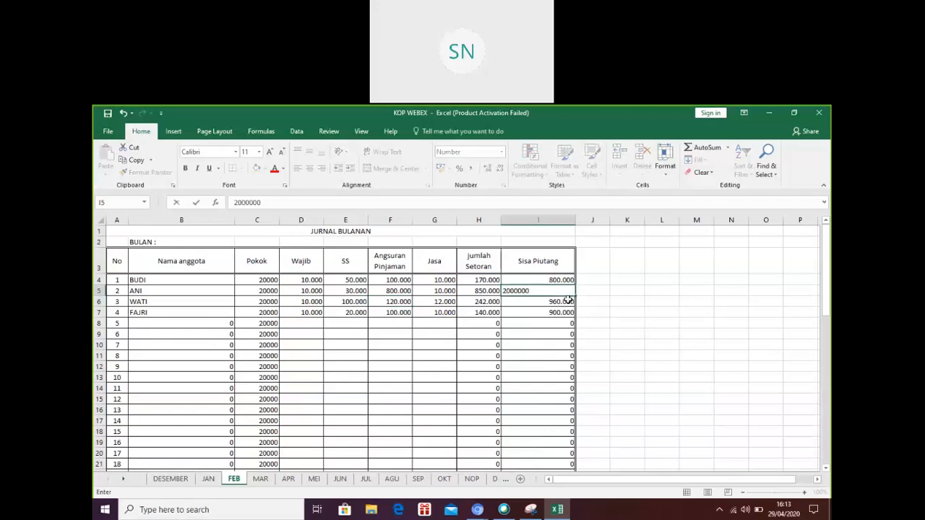
pyautogui.press('Return')
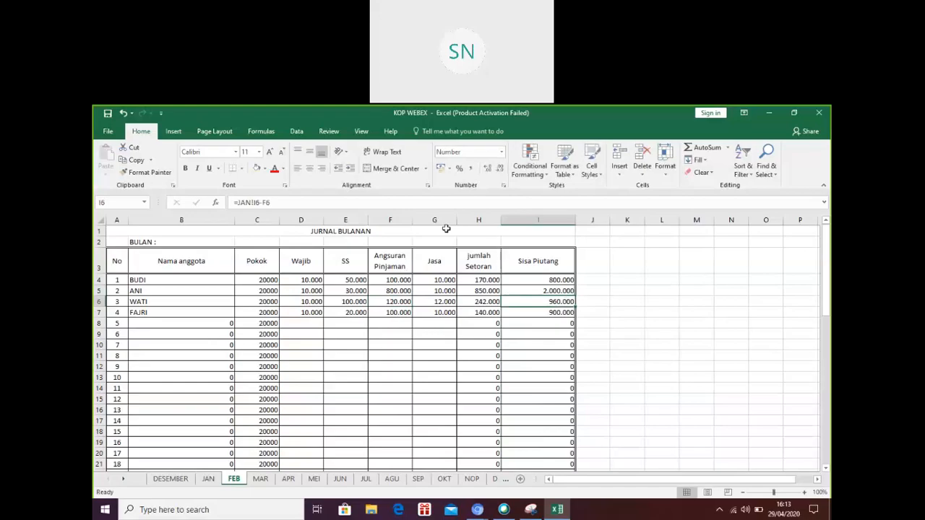
pyautogui.scroll(-11, 426, 271)
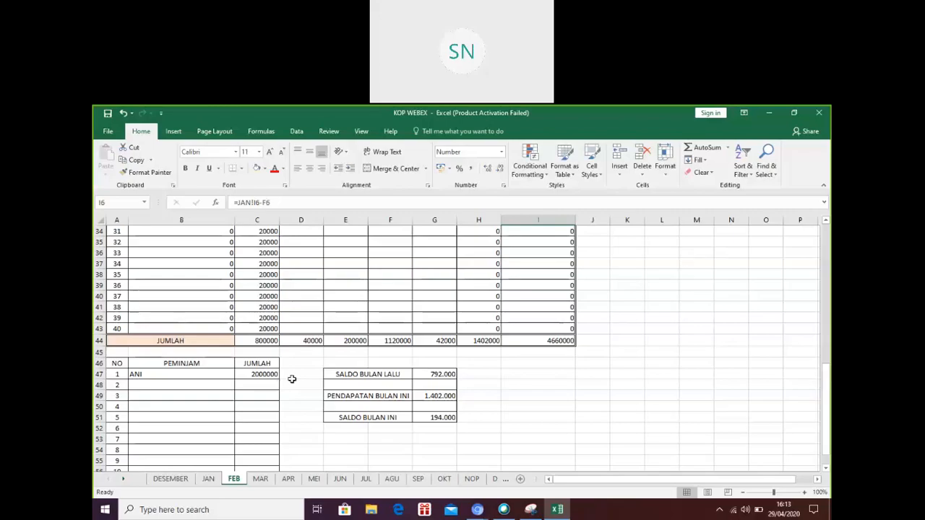
pyautogui.scroll(11, 629, 355)
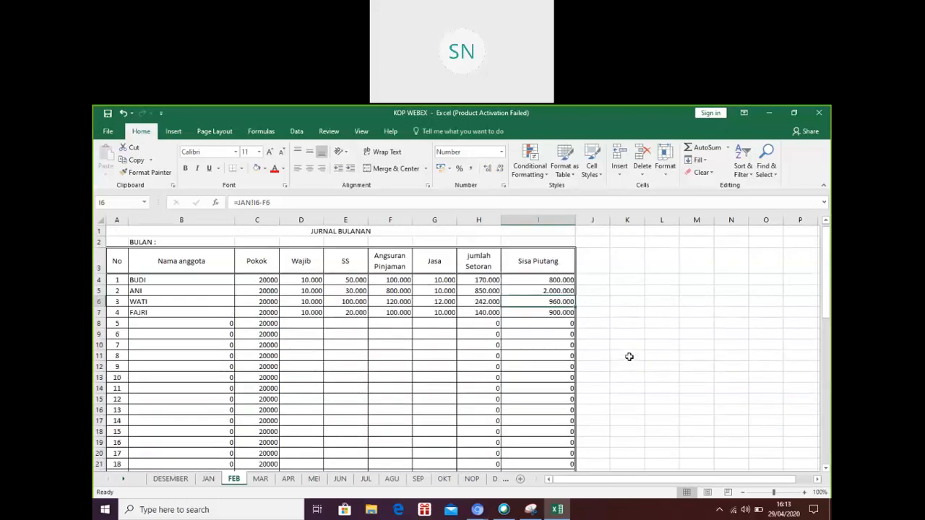
pyautogui.click(555, 289)
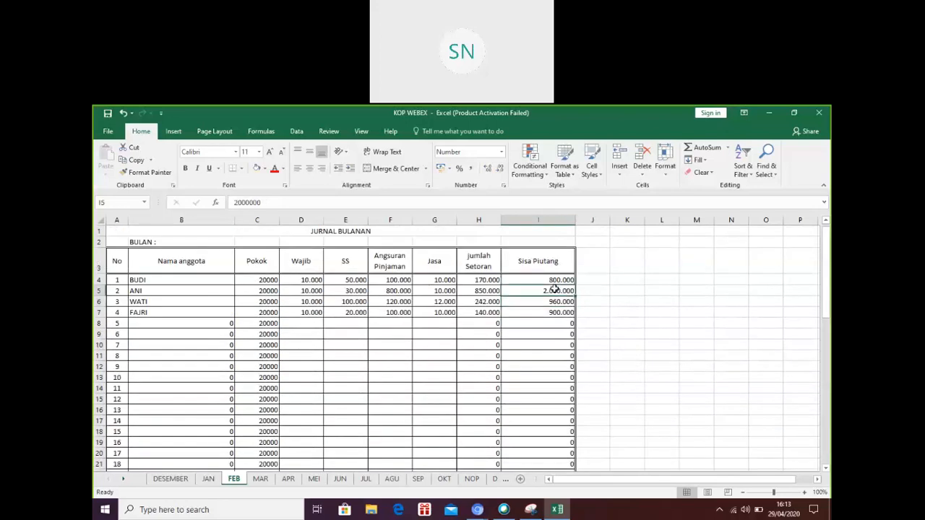
pyautogui.click(257, 170)
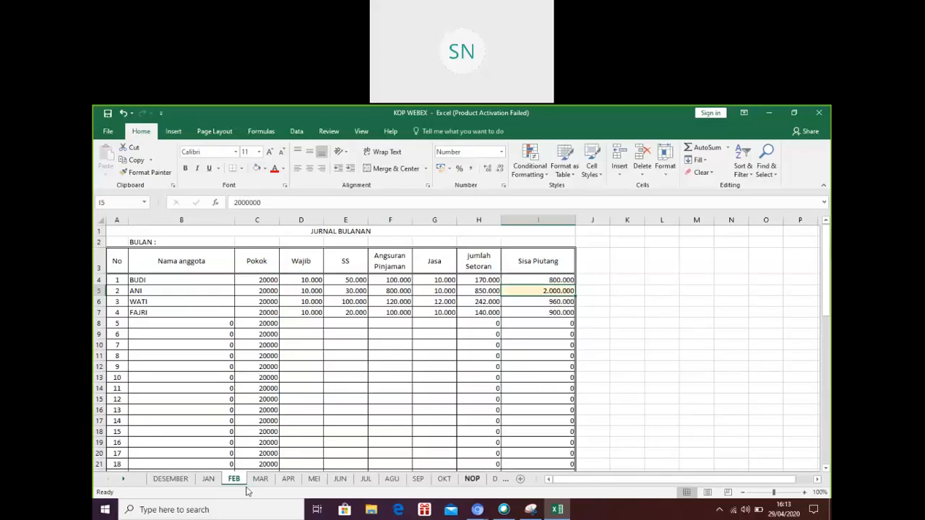
# Go to the RAKAP sheet and examine the second member's Sisa Piutang formula in I5
pyautogui.doubleClick(125, 481)
pyautogui.click(124, 480)
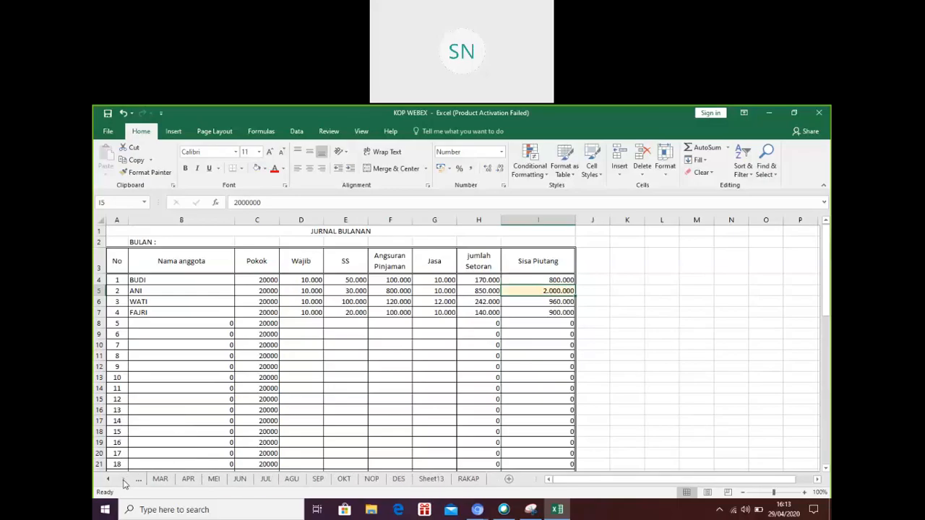
pyautogui.click(471, 480)
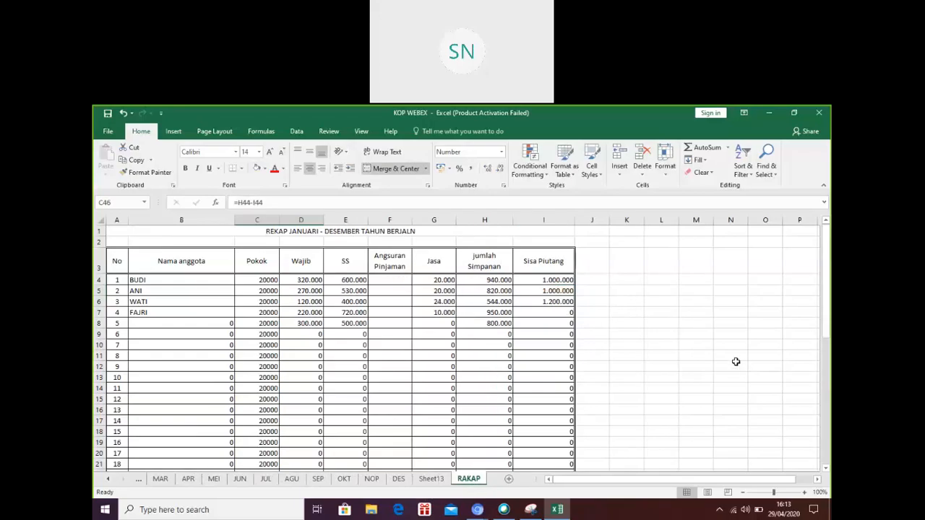
pyautogui.scroll(-2, 667, 344)
pyautogui.scroll(2, 667, 345)
pyautogui.click(552, 291)
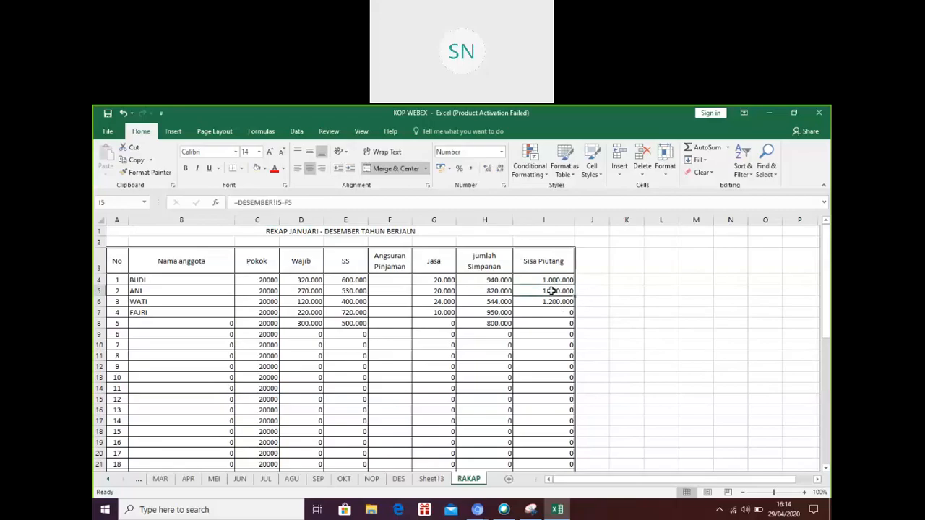
pyautogui.click(274, 202)
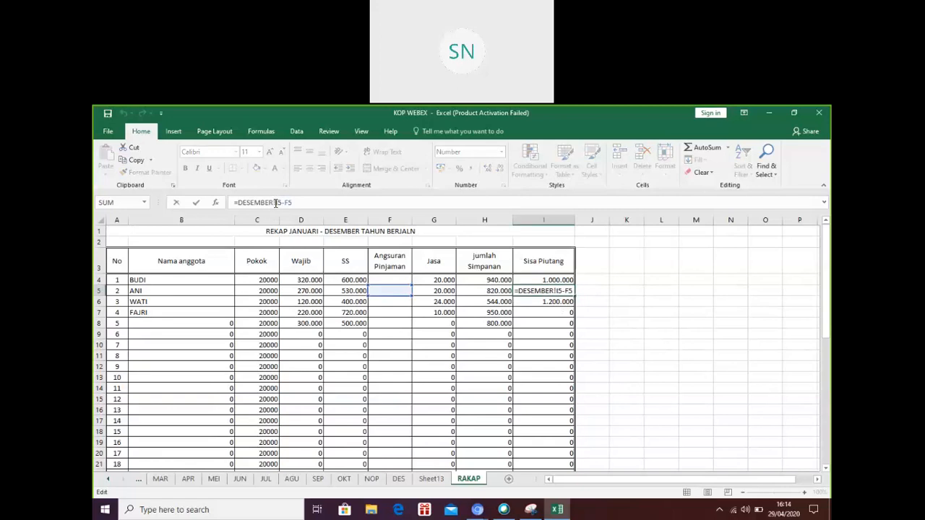
pyautogui.moveTo(274, 203); pyautogui.dragTo(250, 205)
pyautogui.press('Return')
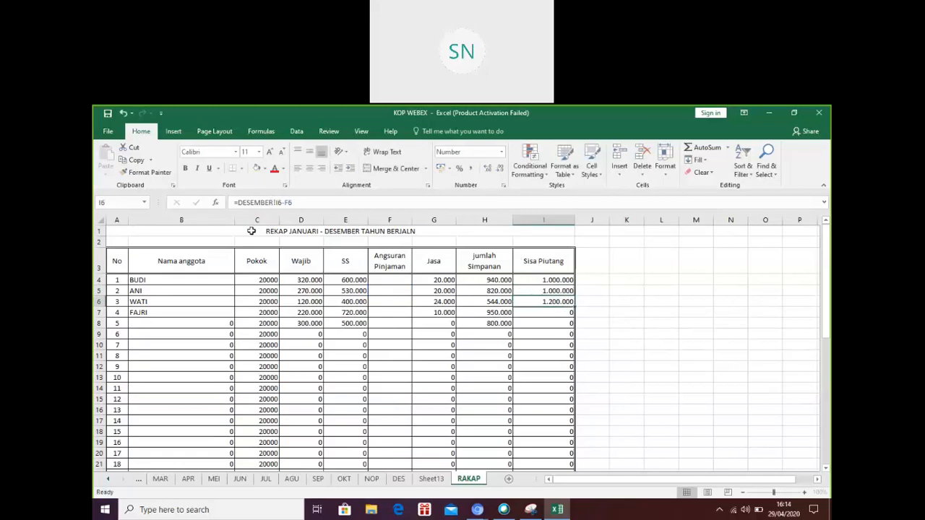
# Change the first member's Sisa Piutang formula in I4 of RAKAP to =DES!I4-F4
pyautogui.click(550, 279)
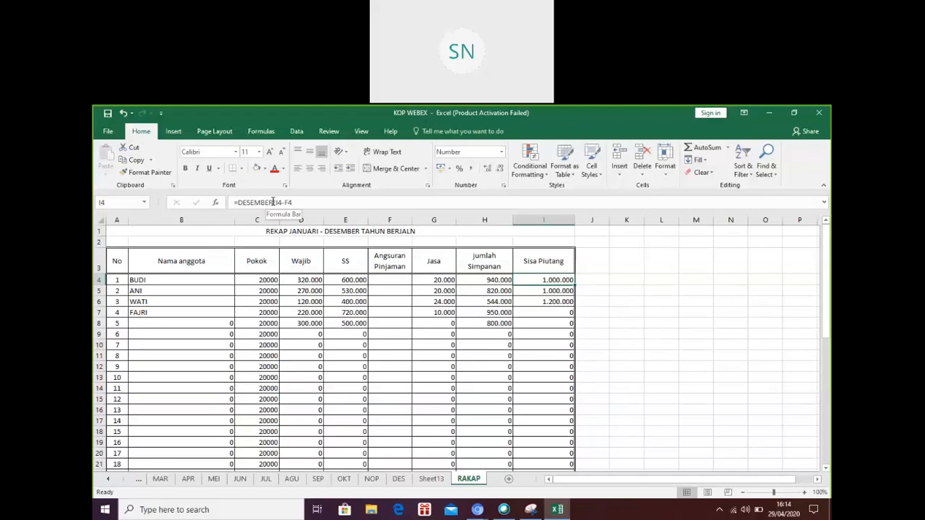
pyautogui.moveTo(274, 202); pyautogui.dragTo(251, 204)
pyautogui.write('S')
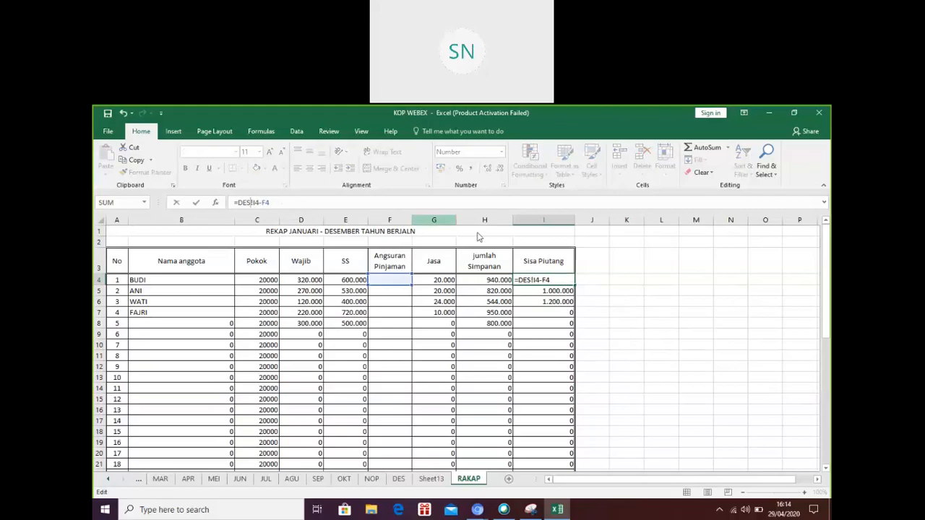
pyautogui.press('Return')
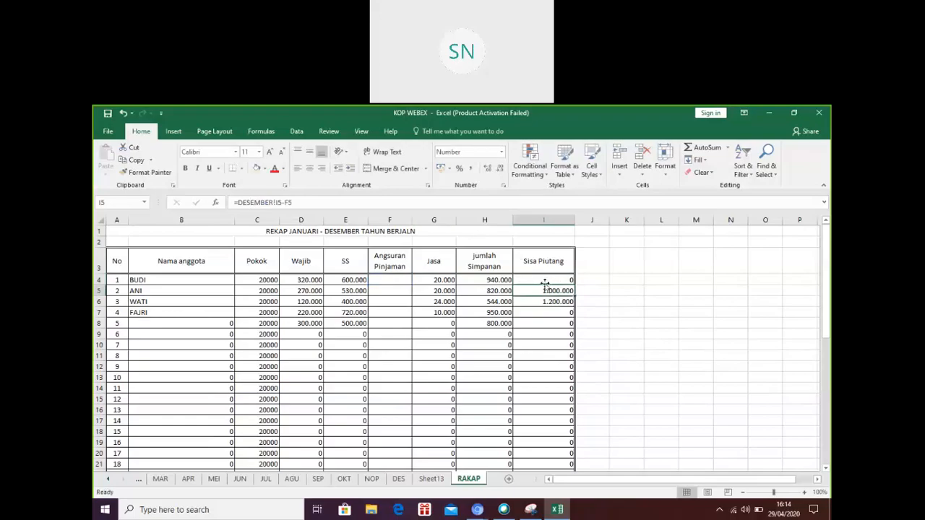
# Point the first member's Sisa Piutang in I4 of RAKAP to the JUN sheet with =JUN!I4-F4
pyautogui.click(549, 279)
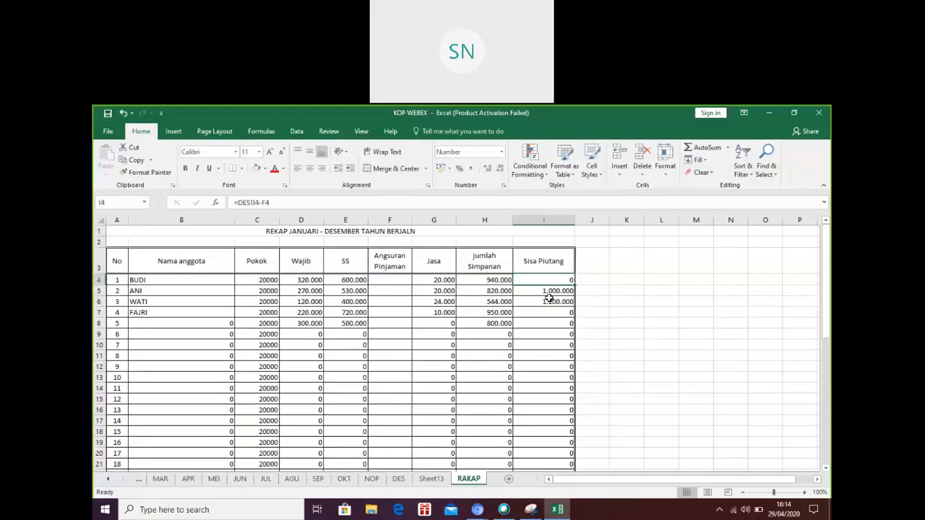
pyautogui.click(251, 204)
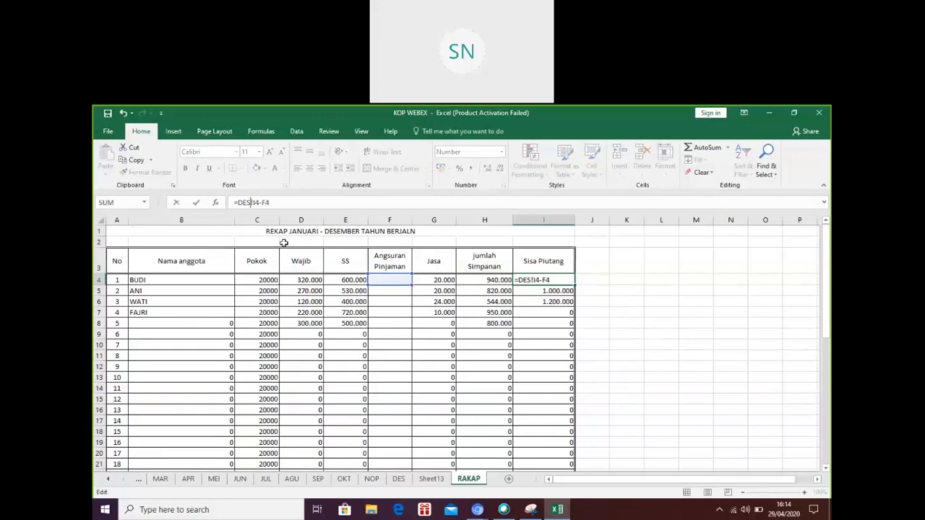
pyautogui.press('BackSpace')
pyautogui.press('BackSpace')
pyautogui.press('BackSpace')
pyautogui.press('BackSpace')
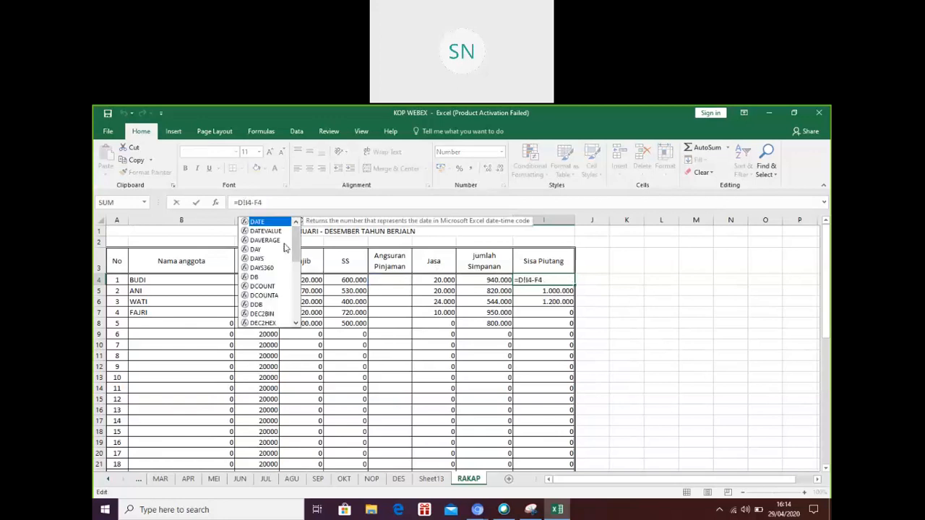
pyautogui.write('JU')
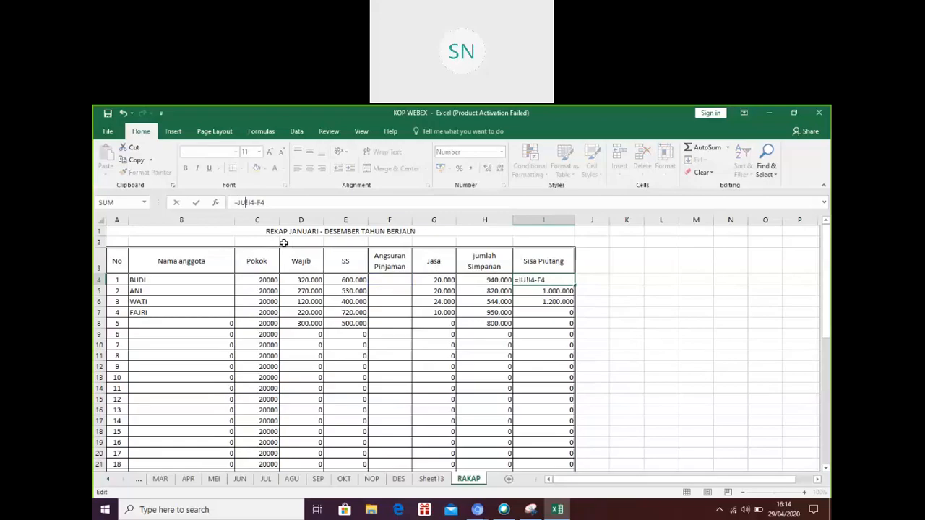
pyautogui.write('N')
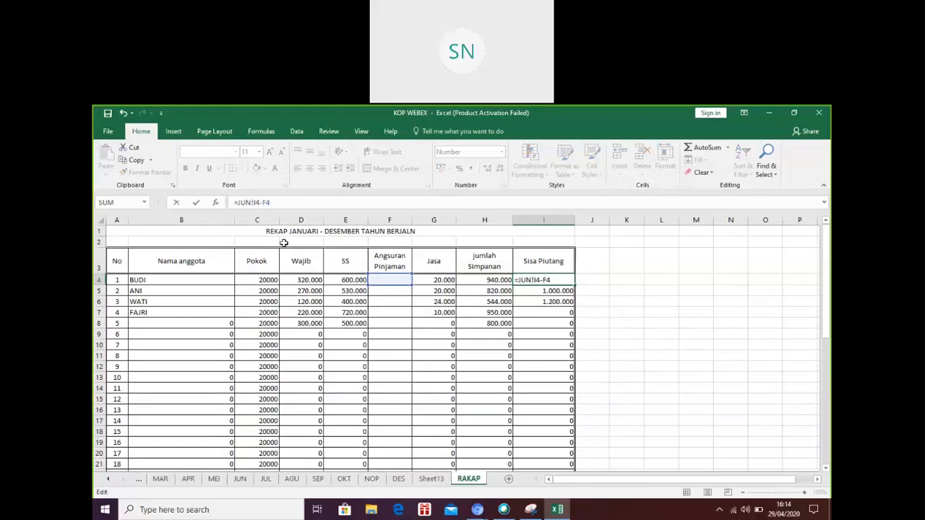
pyautogui.press('Return')
# Copy the Sisa Piutang formula from I4 of RAKAP to the remaining member rows, I5 through I43
pyautogui.click(539, 281)
pyautogui.click(551, 289)
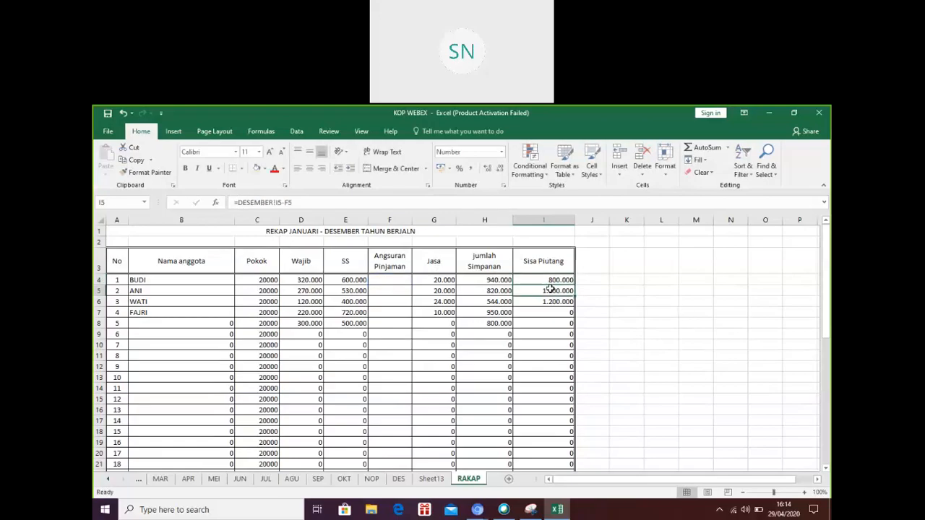
pyautogui.moveTo(551, 289); pyautogui.dragTo(551, 299)
pyautogui.click(634, 299)
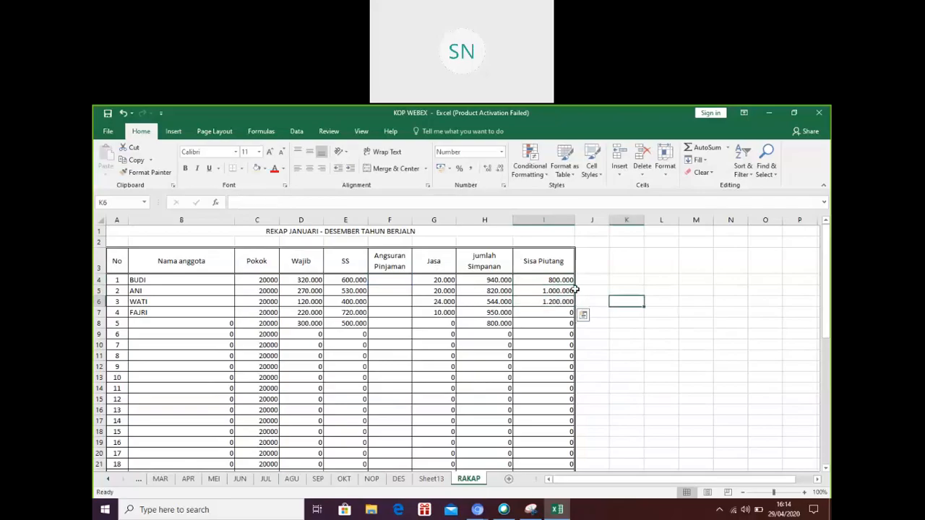
pyautogui.click(539, 280)
pyautogui.rightClick(539, 280)
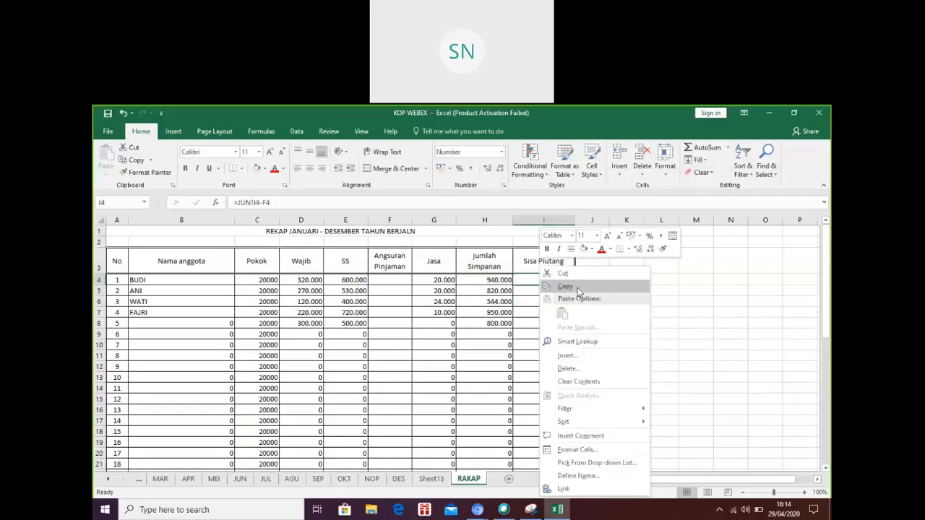
pyautogui.click(578, 287)
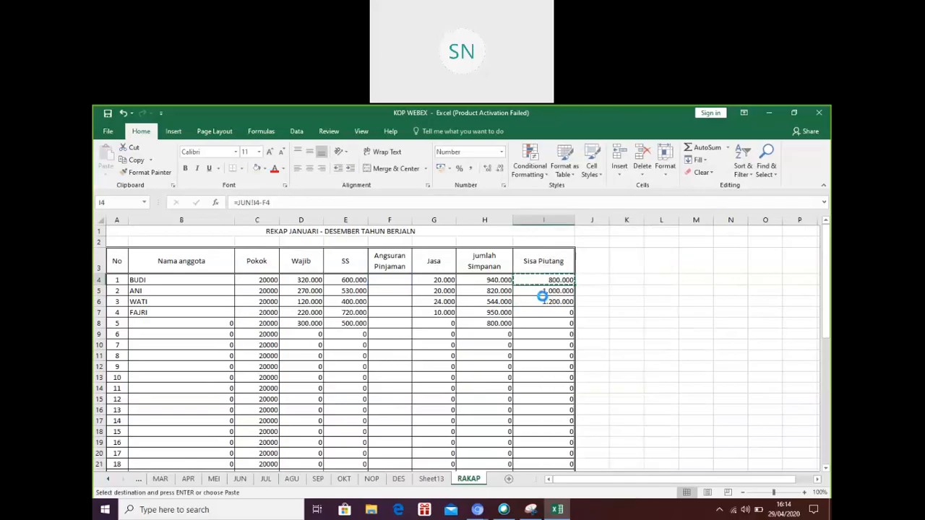
pyautogui.click(540, 292)
pyautogui.moveTo(540, 293)
pyautogui.mouseDown()
pyautogui.moveTo(535, 458)
pyautogui.moveTo(533, 407)
pyautogui.moveTo(531, 436)
pyautogui.mouseUp()
pyautogui.hotkey('ctrl', 'v')
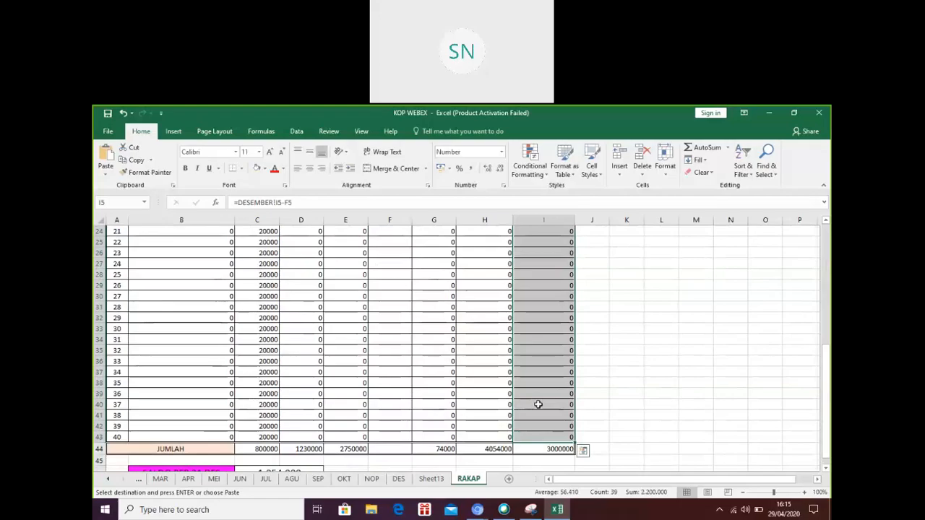
pyautogui.rightClick(540, 405)
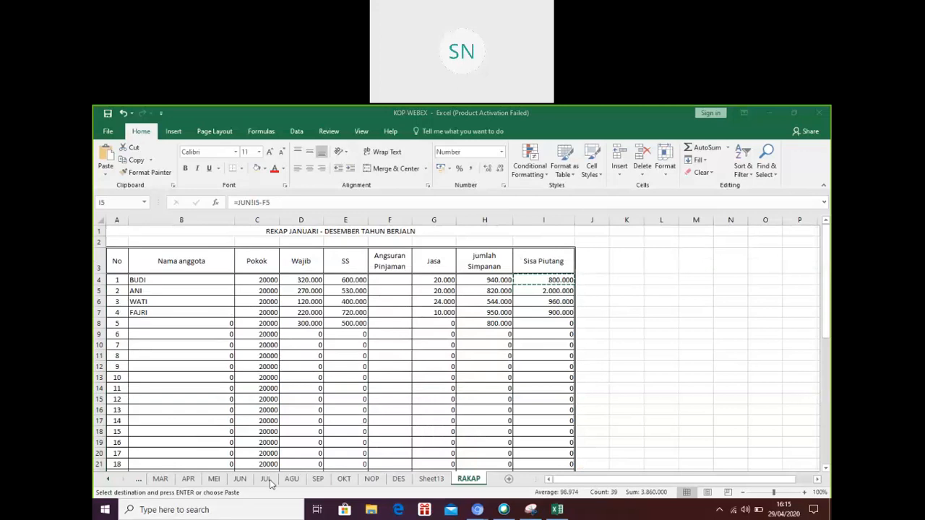
# Copy the entire JUN sheet and paste it, with formulas and formatting, into the empty JUL sheet
pyautogui.click(244, 485)
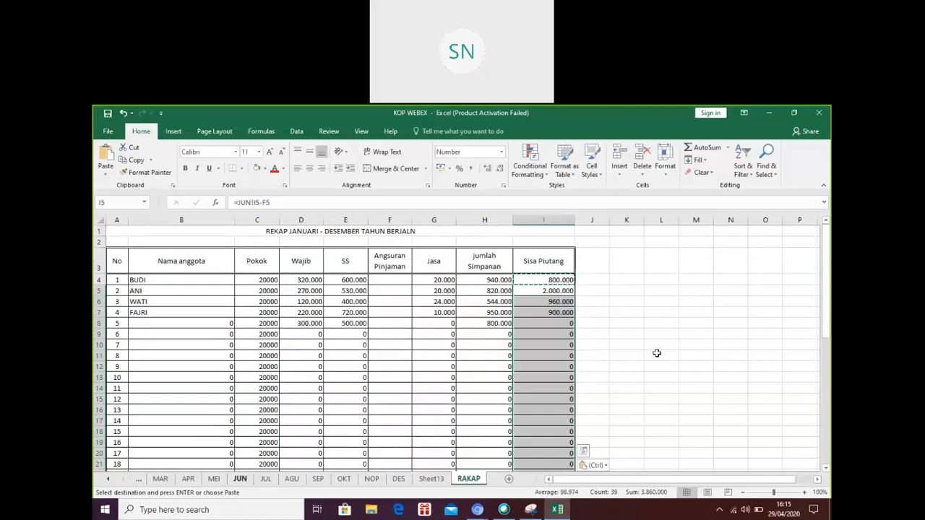
pyautogui.click(657, 353)
pyautogui.click(237, 481)
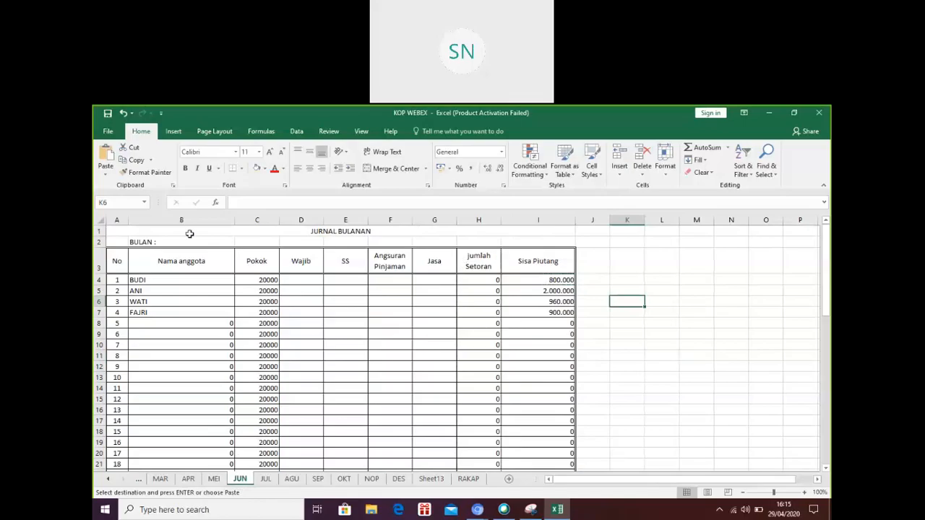
pyautogui.rightClick(101, 219)
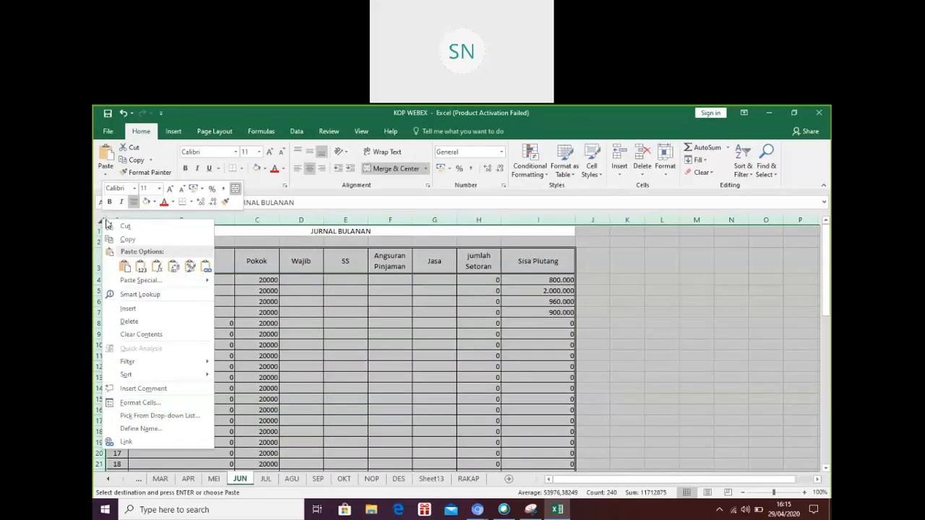
pyautogui.click(128, 240)
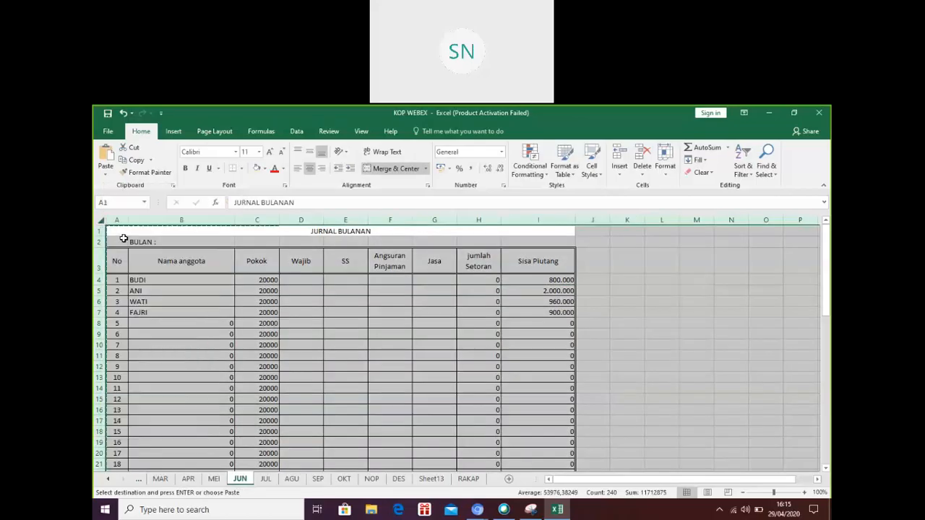
pyautogui.click(266, 480)
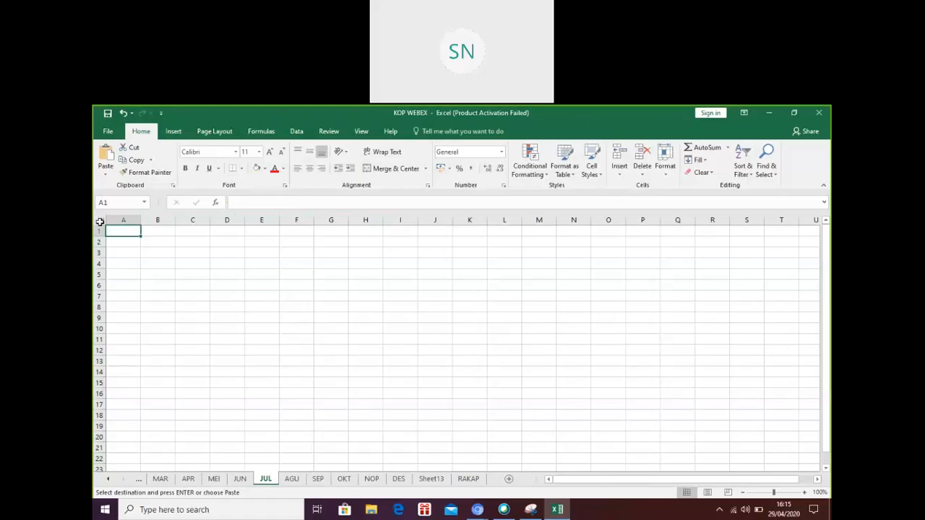
pyautogui.rightClick(100, 220)
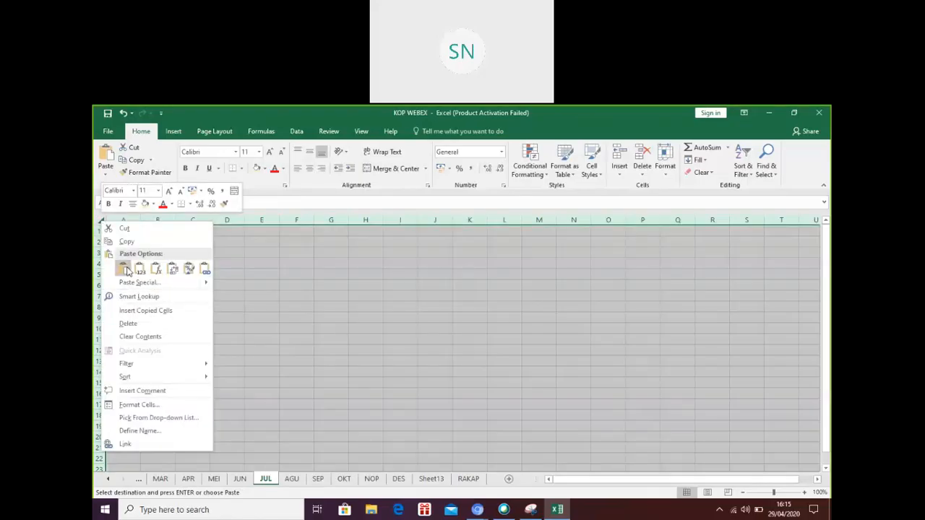
pyautogui.click(126, 270)
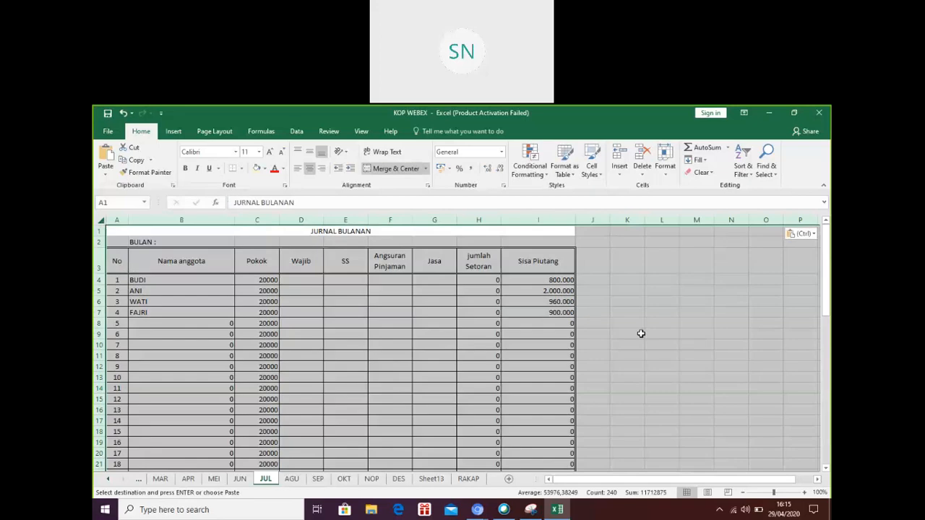
pyautogui.click(637, 332)
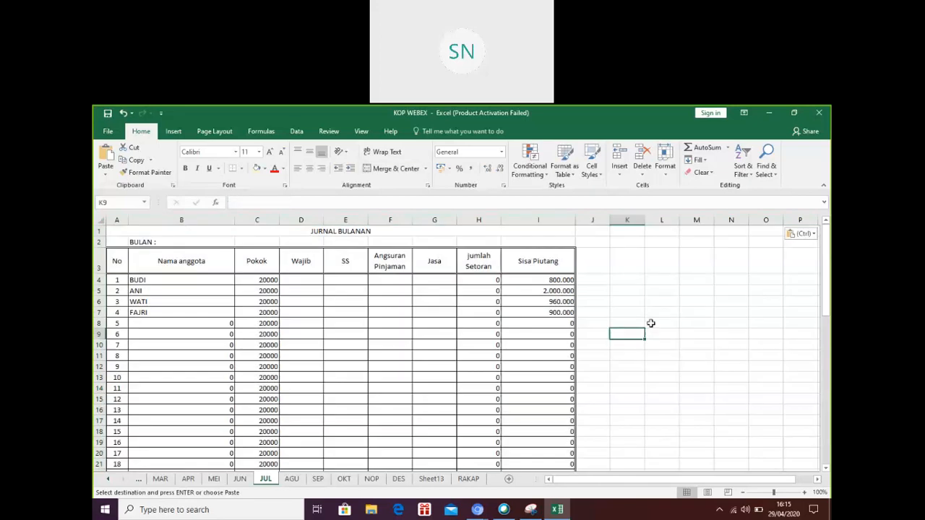
# Point the first member's Sisa Piutang in I4 of JUL to the JUN sheet with =JUN!I4-F4
pyautogui.click(552, 280)
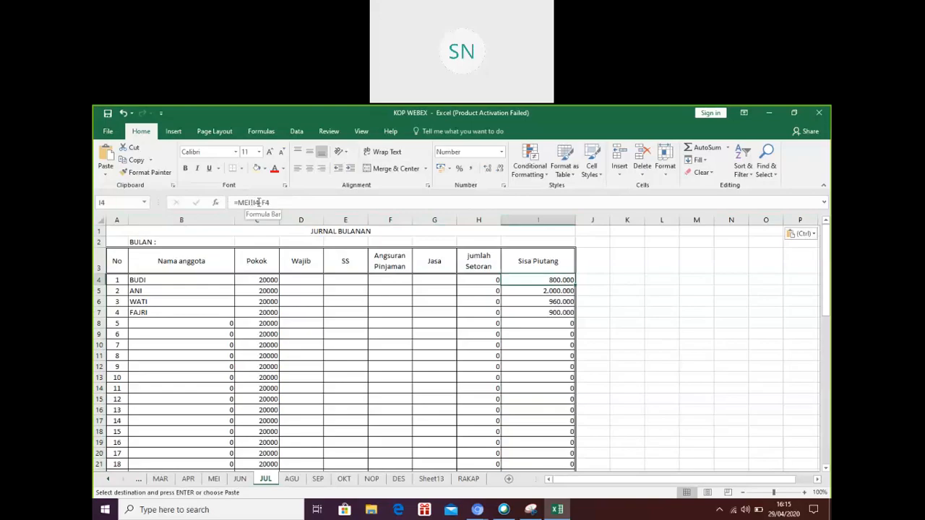
pyautogui.click(243, 203)
pyautogui.doubleClick(244, 202)
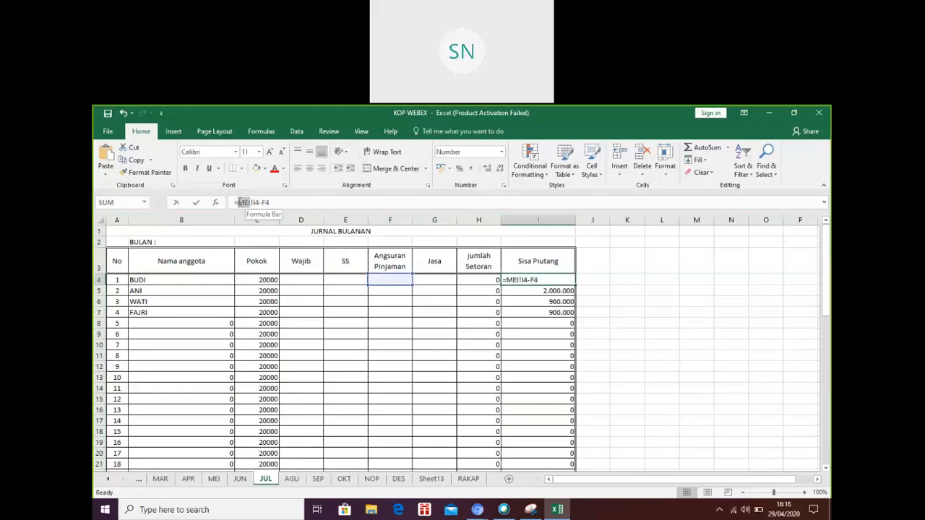
pyautogui.write('JUN')
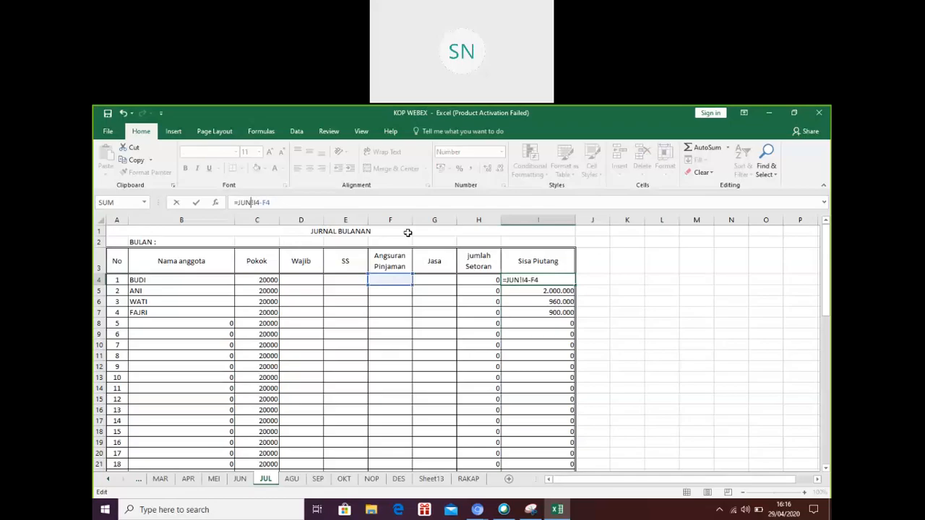
pyautogui.click(620, 310)
# Copy the Sisa Piutang formula from I4 of JUL to the remaining member rows, I5 through I43, pasting formulas only
pyautogui.click(550, 279)
pyautogui.rightClick(549, 279)
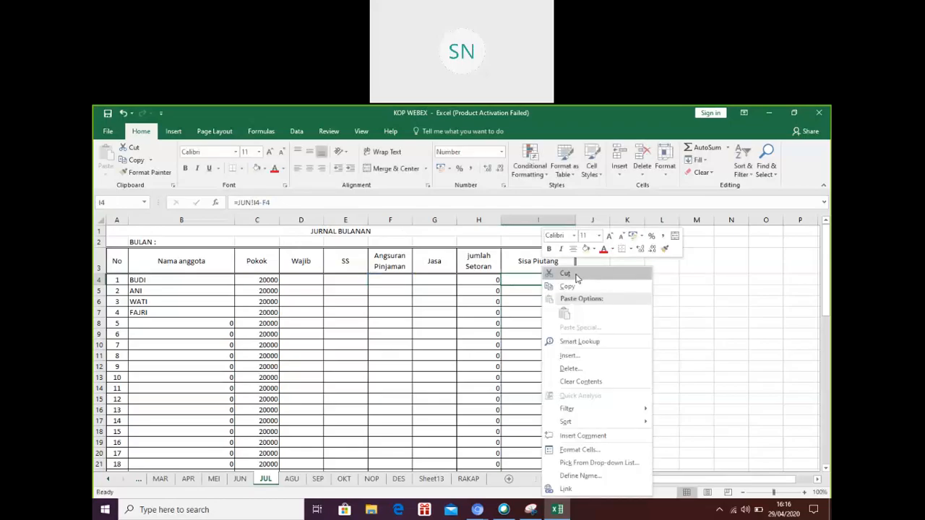
pyautogui.click(567, 286)
pyautogui.click(556, 290)
pyautogui.moveTo(555, 290); pyautogui.dragTo(543, 409)
pyautogui.rightClick(543, 410)
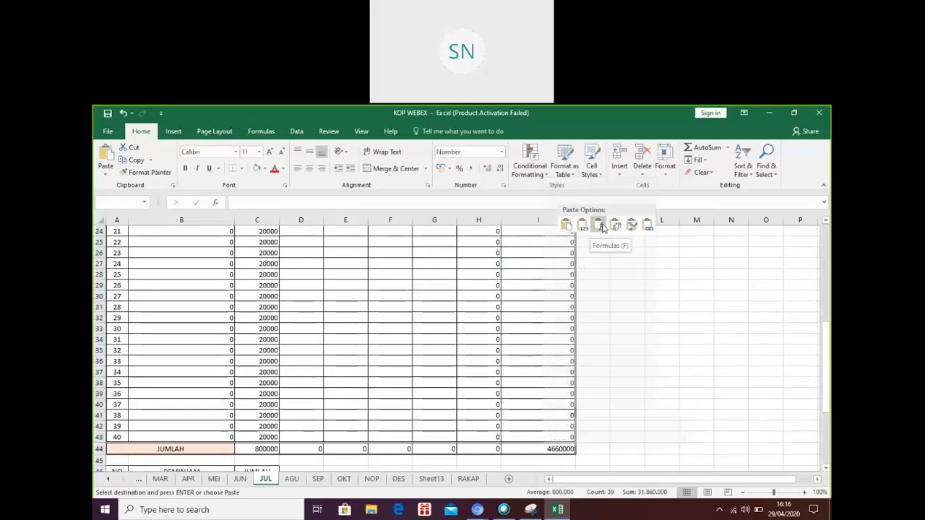
pyautogui.click(601, 226)
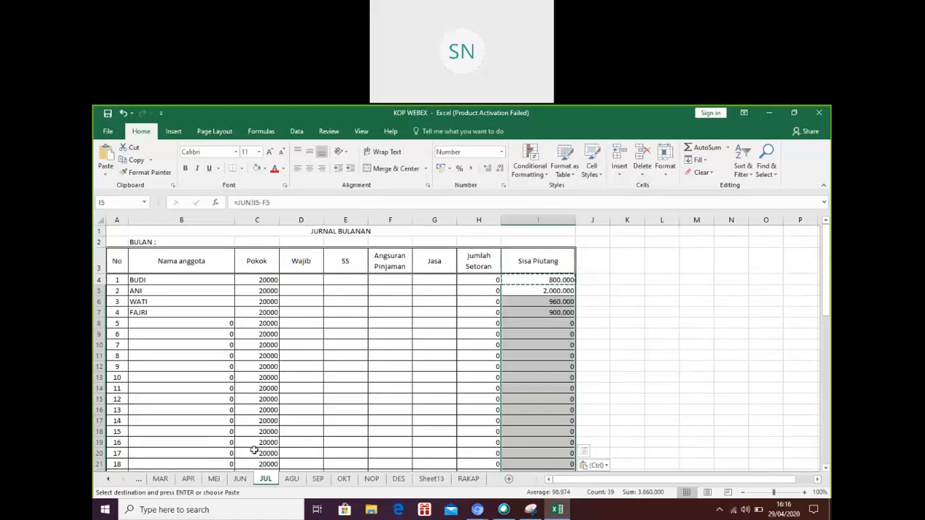
pyautogui.scroll(-14, 254, 451)
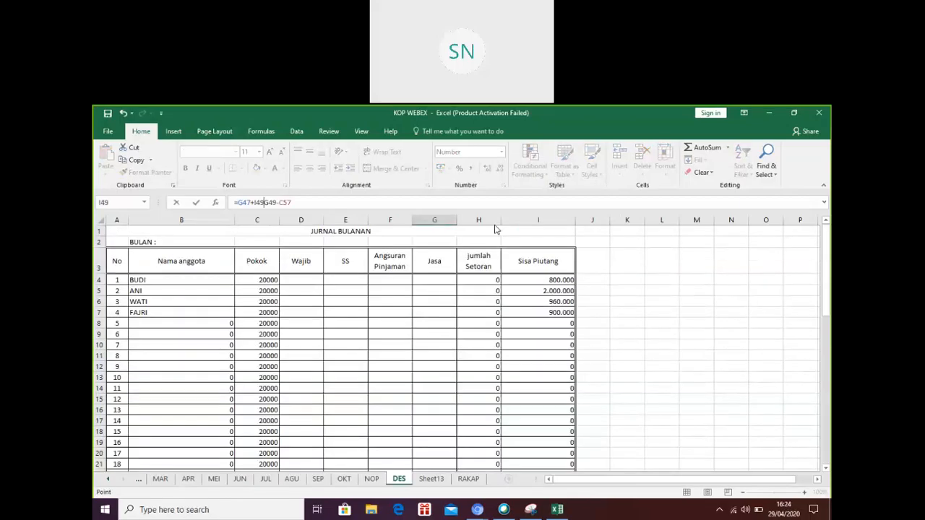
pyautogui.press('Return')
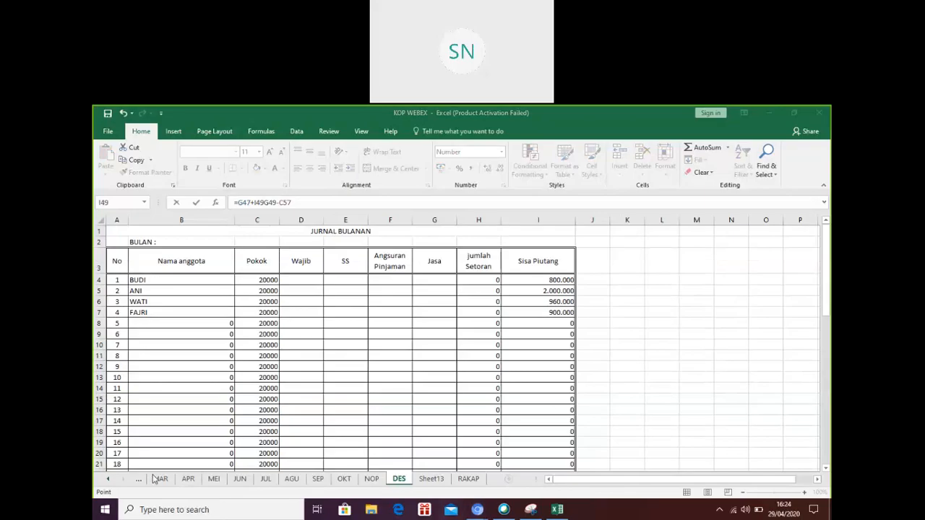
pyautogui.click(109, 480)
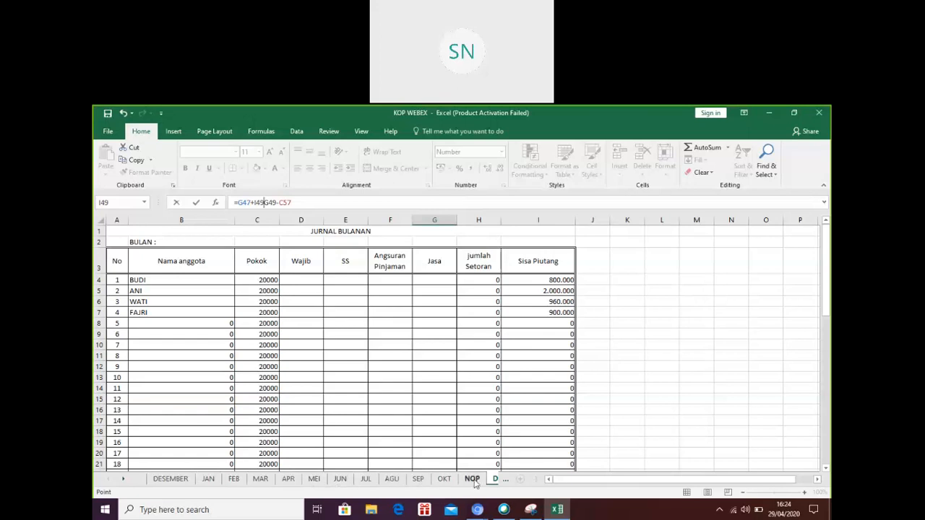
pyautogui.click(124, 479)
pyautogui.click(124, 479)
pyautogui.click(124, 479)
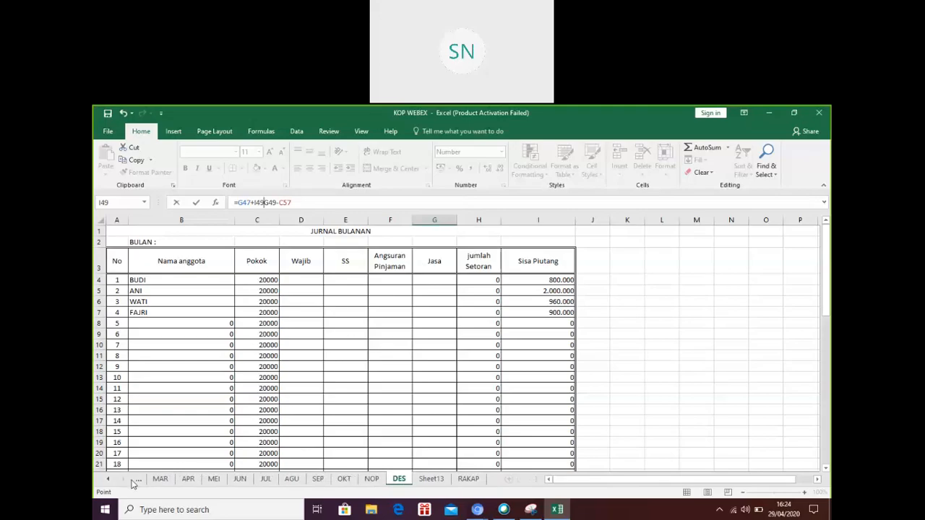
pyautogui.click(468, 479)
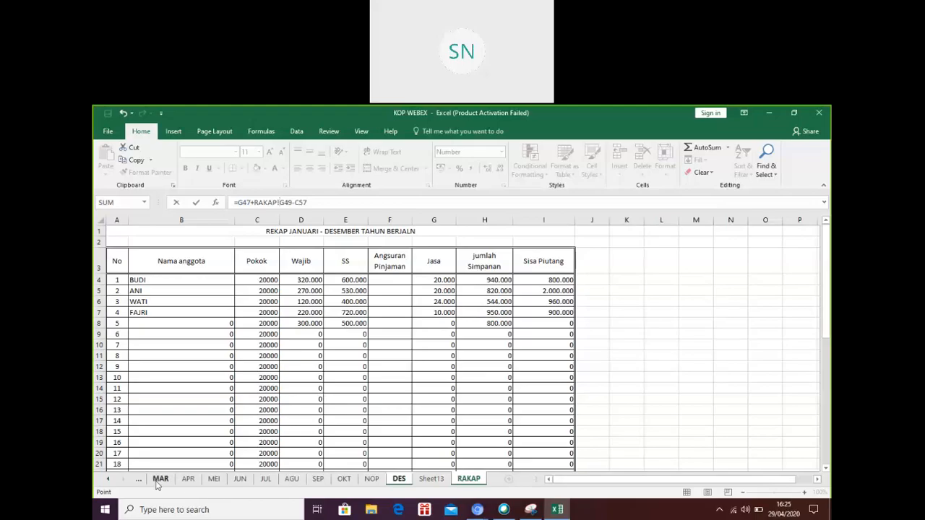
pyautogui.click(109, 480)
pyautogui.click(110, 480)
pyautogui.click(109, 480)
pyautogui.click(109, 479)
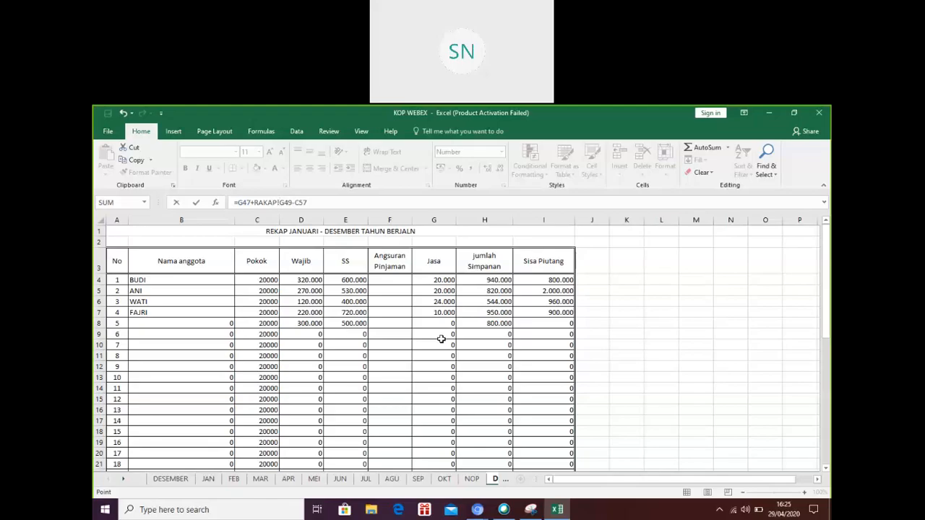
pyautogui.click(288, 478)
pyautogui.click(207, 478)
pyautogui.click(172, 480)
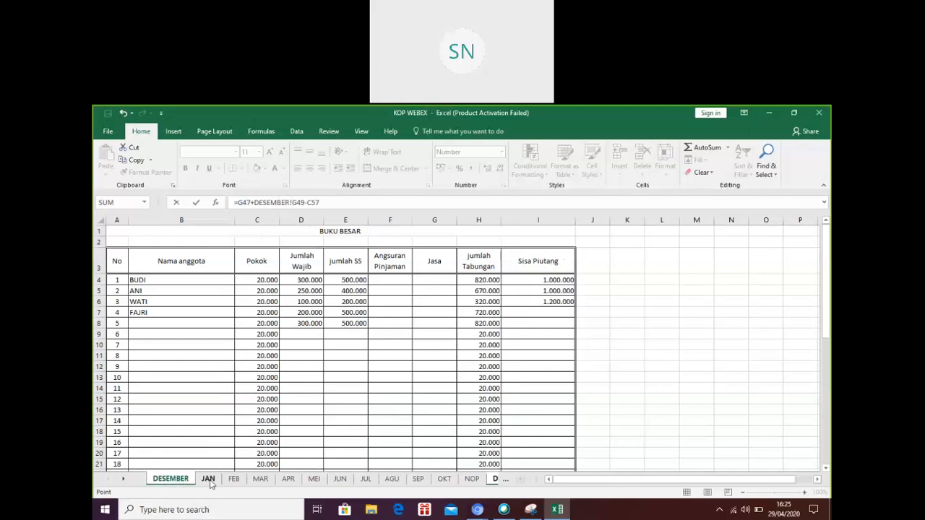
pyautogui.click(123, 479)
pyautogui.click(123, 478)
pyautogui.click(123, 478)
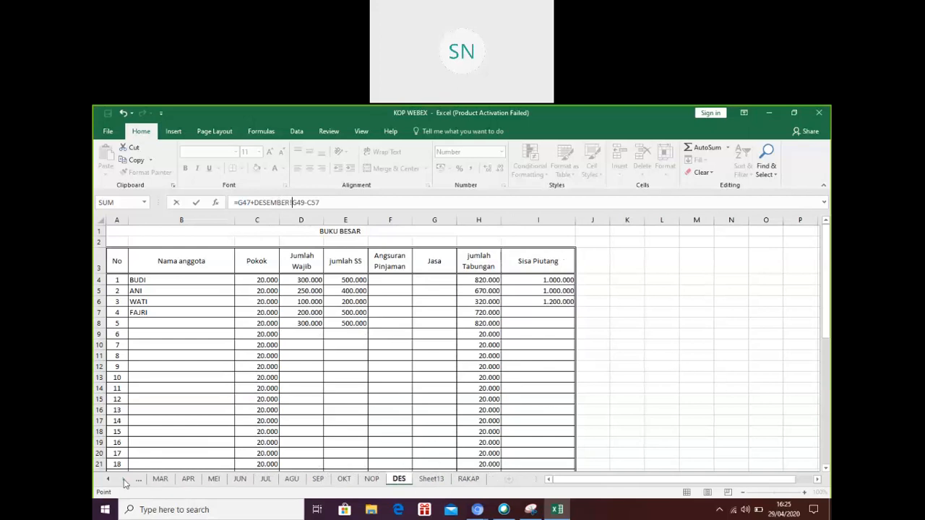
pyautogui.click(466, 478)
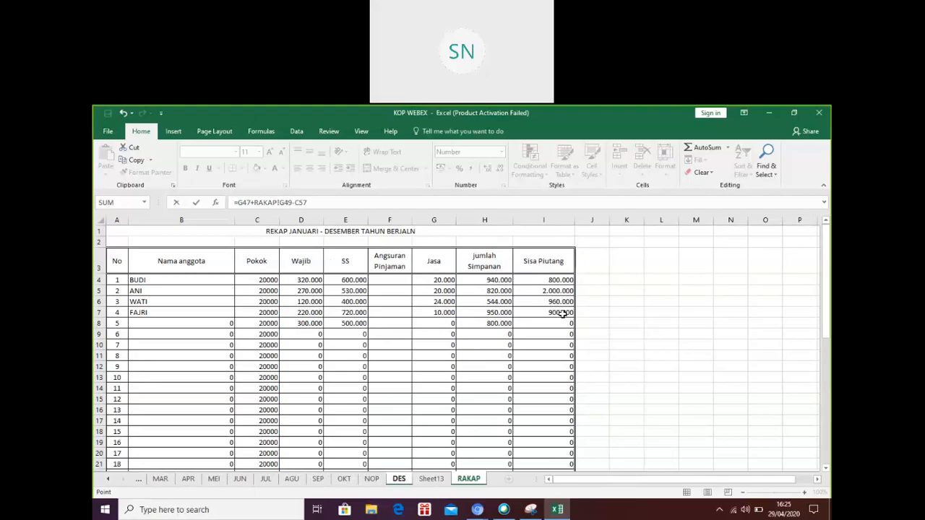
pyautogui.click(554, 290)
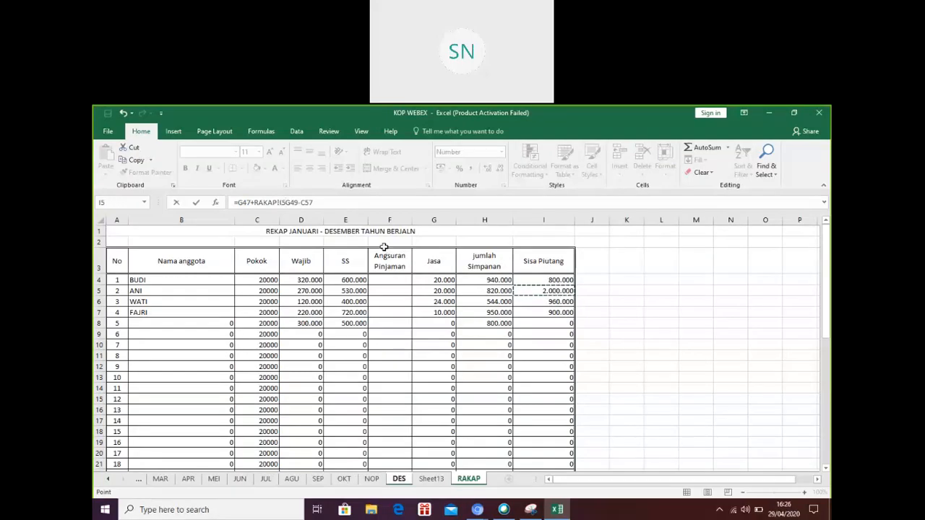
# Remove the stray reference from the SALDO BULAN INI formula in G51 of DES and commit it as =G47+G49-C57
pyautogui.press('BackSpace')
pyautogui.press('BackSpace')
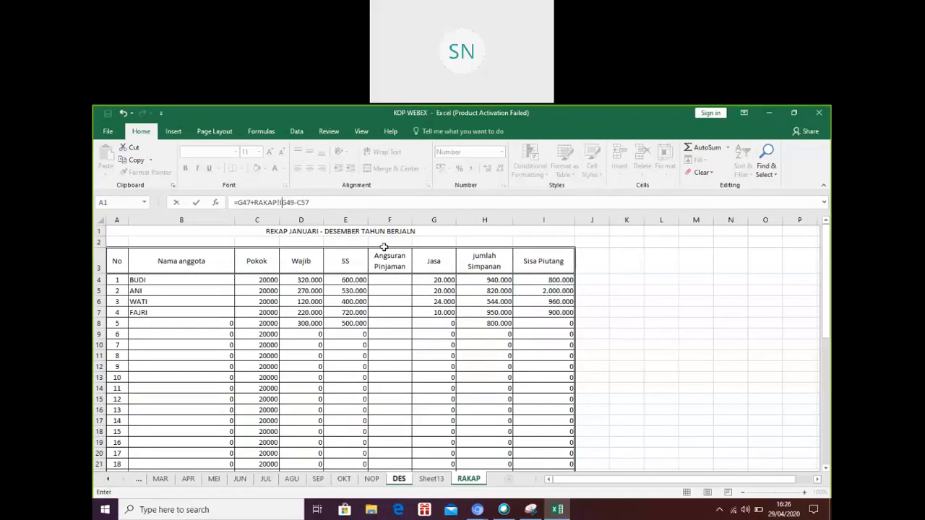
pyautogui.press('BackSpace')
pyautogui.press('BackSpace')
pyautogui.press('BackSpace')
pyautogui.press('BackSpace')
pyautogui.press('BackSpace')
pyautogui.press('BackSpace')
pyautogui.scroll(-1, 809, 267)
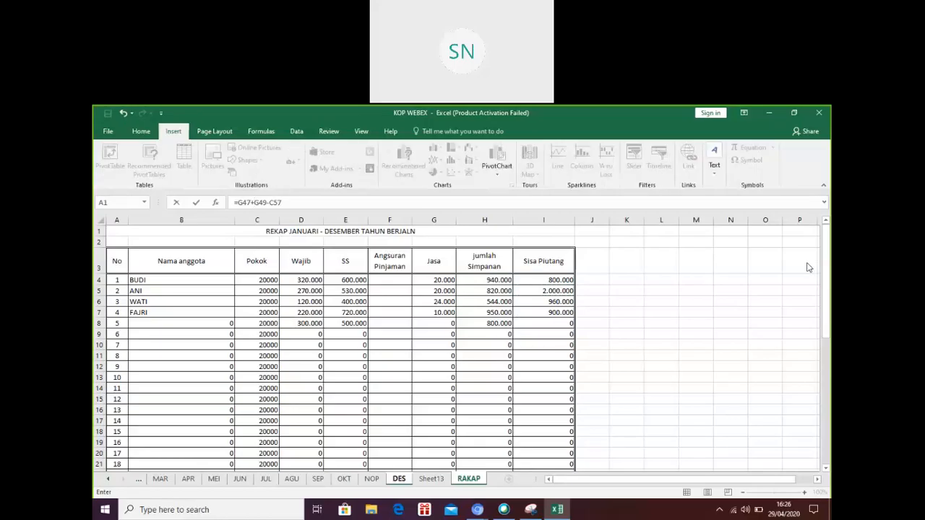
pyautogui.press('Return')
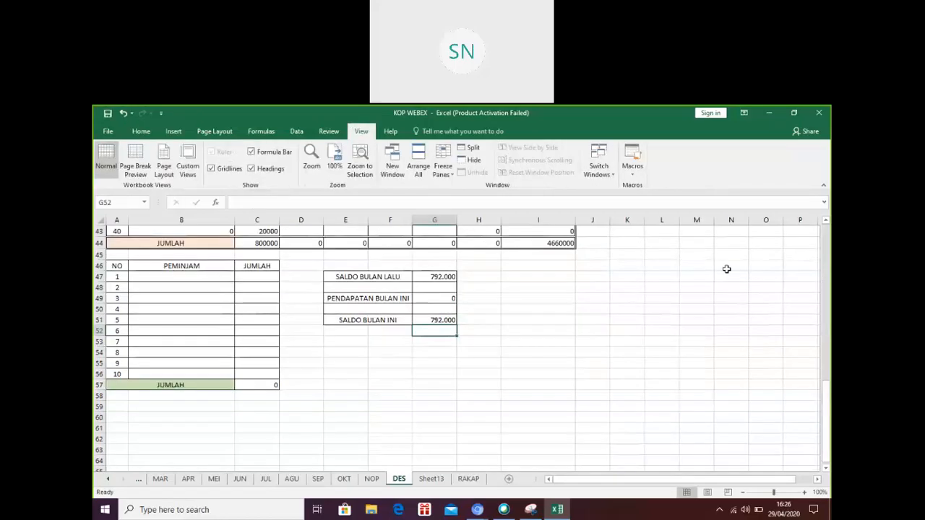
# Examine the first two members' Sisa Piutang formulas on DES and the second member's Sisa Piutang on FEB and MAR
pyautogui.scroll(14, 726, 268)
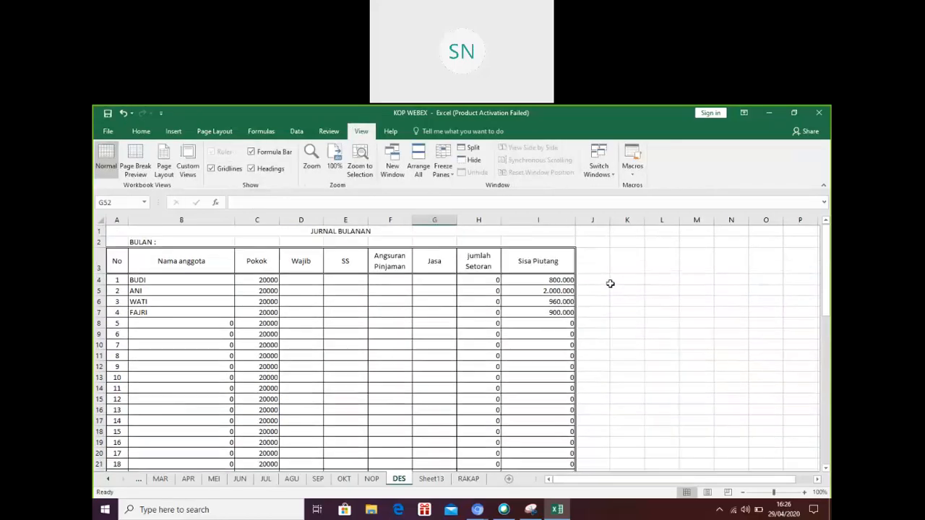
pyautogui.click(556, 281)
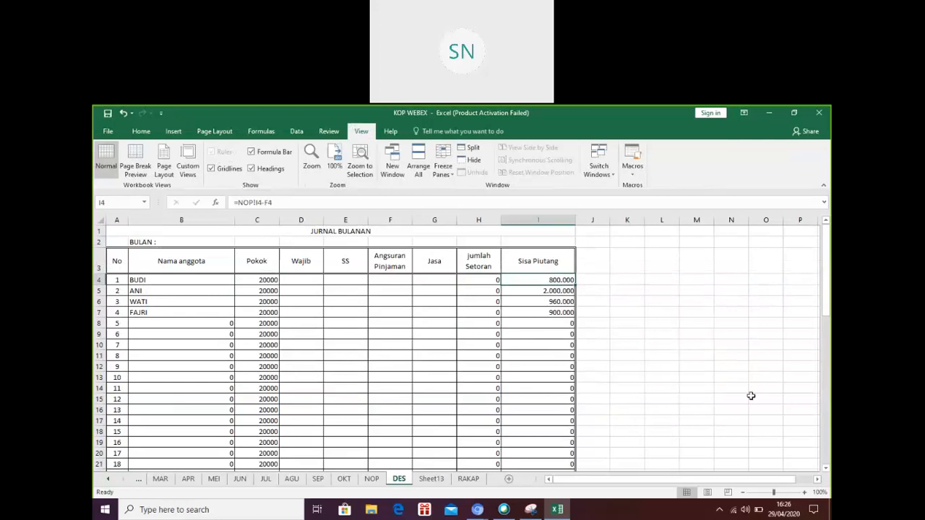
pyautogui.click(550, 291)
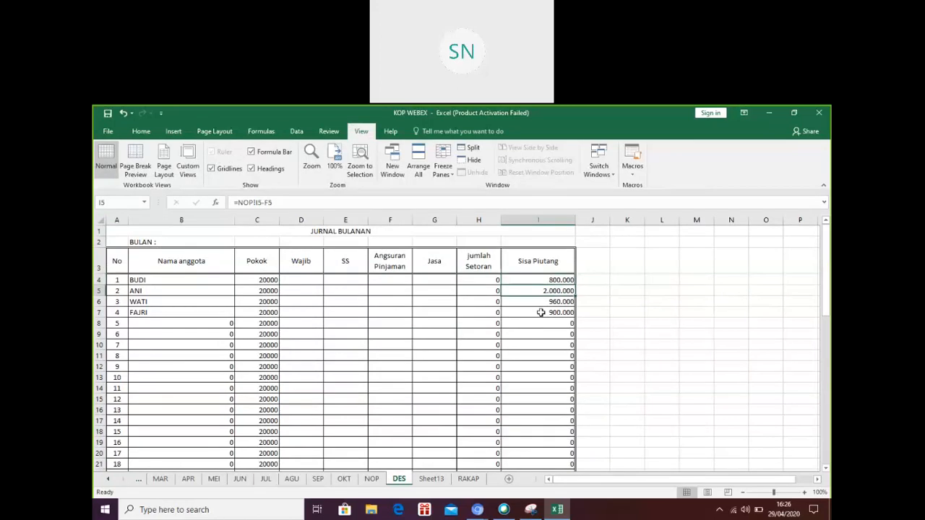
pyautogui.click(107, 483)
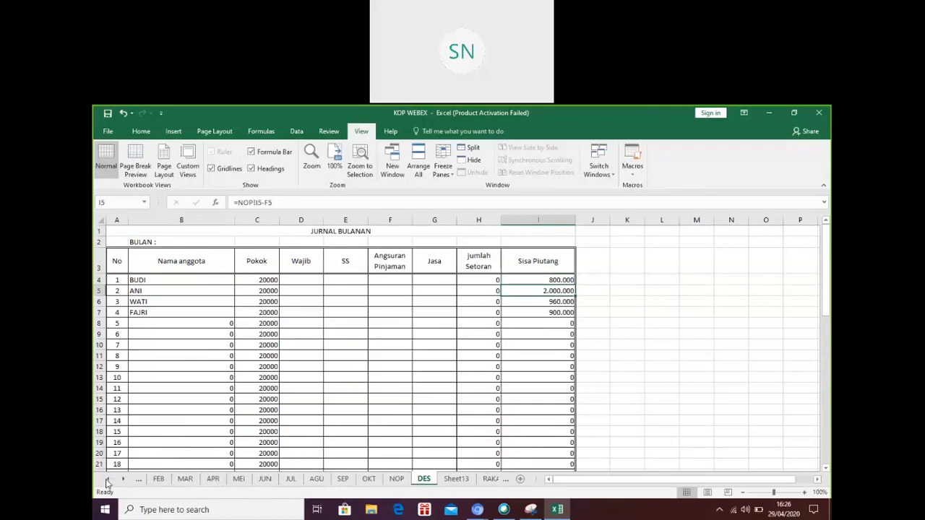
pyautogui.click(158, 481)
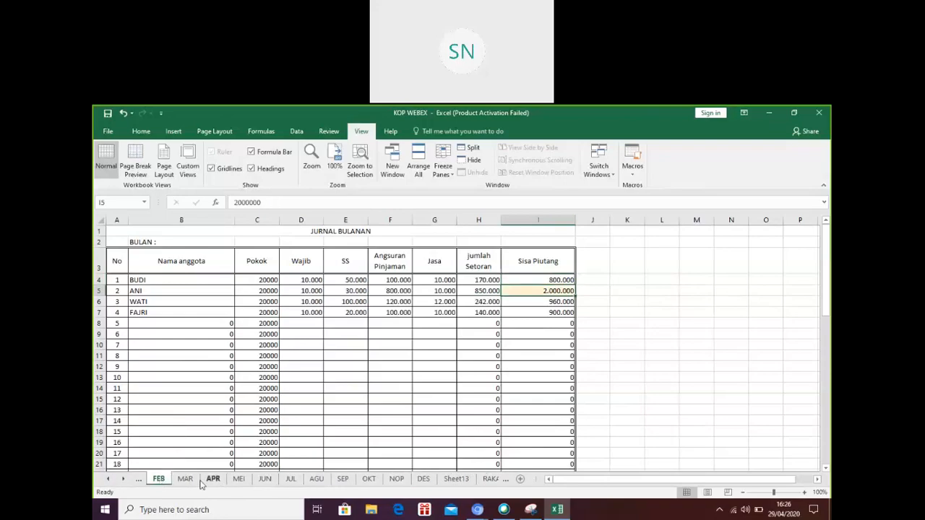
pyautogui.click(185, 480)
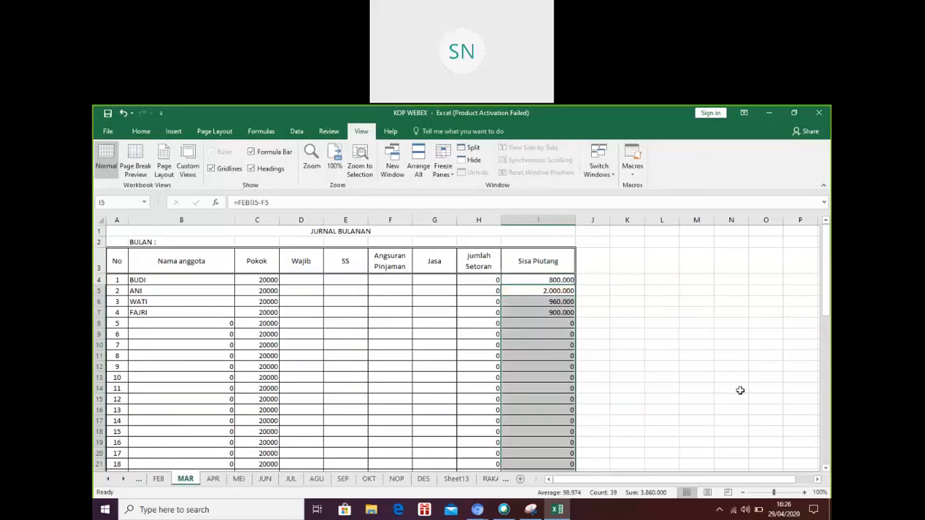
# Copy the four members' Wajib deposits from D4:D7 of FEB and paste them as values into D4:D7 of MAR
pyautogui.click(299, 280)
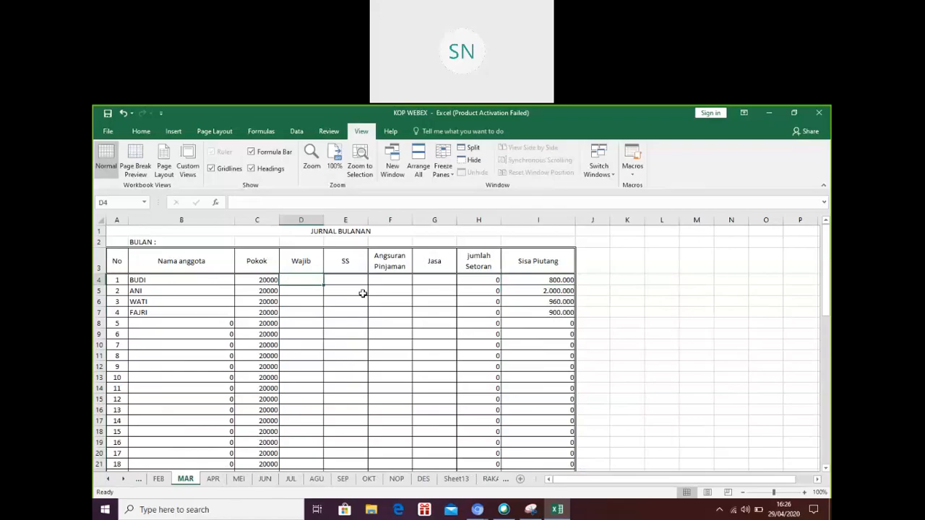
pyautogui.click(158, 479)
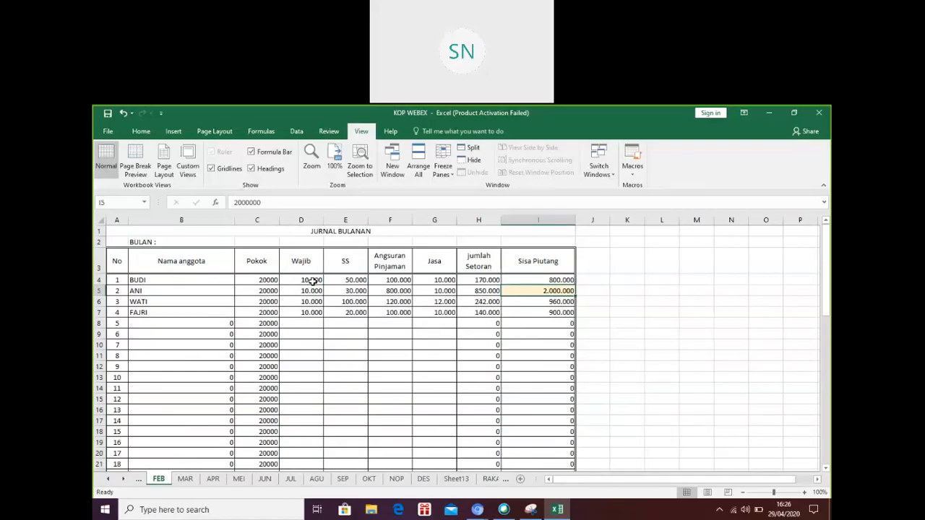
pyautogui.click(312, 280)
pyautogui.moveTo(311, 296); pyautogui.dragTo(311, 312)
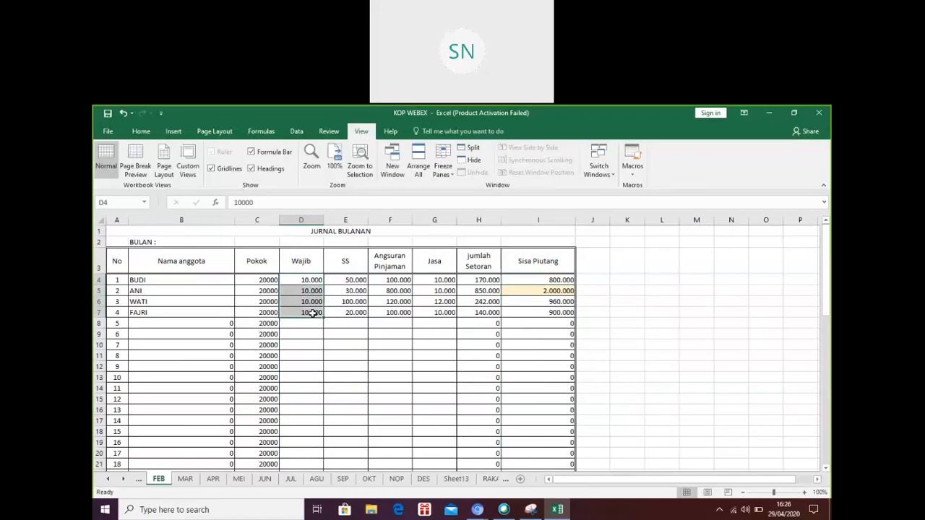
pyautogui.rightClick(347, 293)
pyautogui.click(346, 286)
pyautogui.click(185, 479)
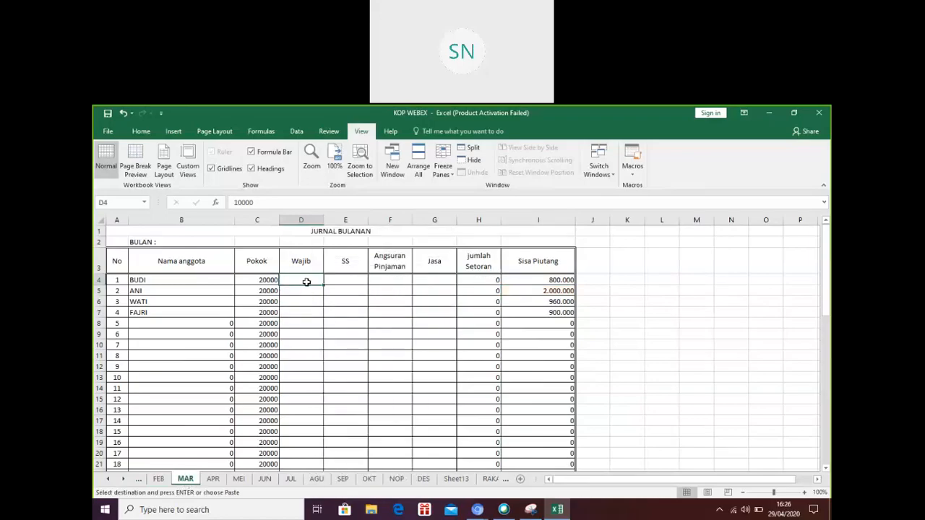
pyautogui.rightClick(307, 284)
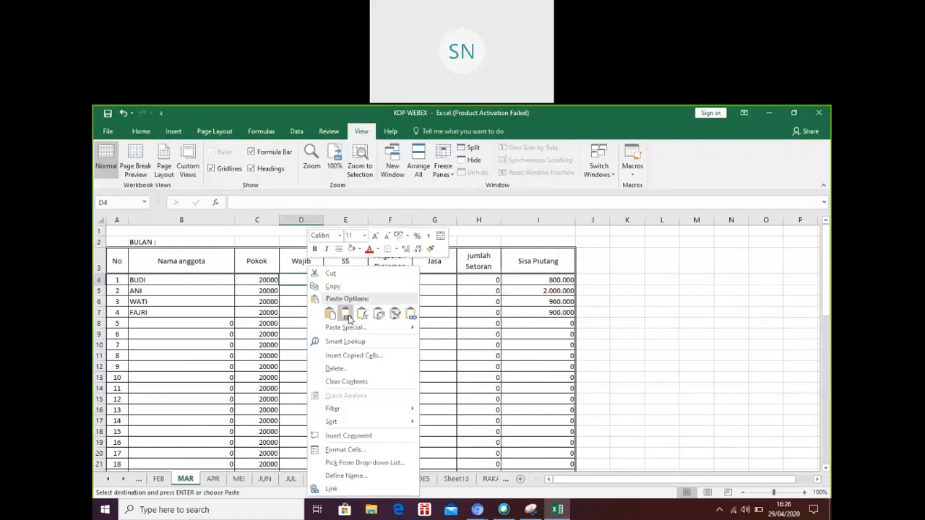
pyautogui.click(346, 315)
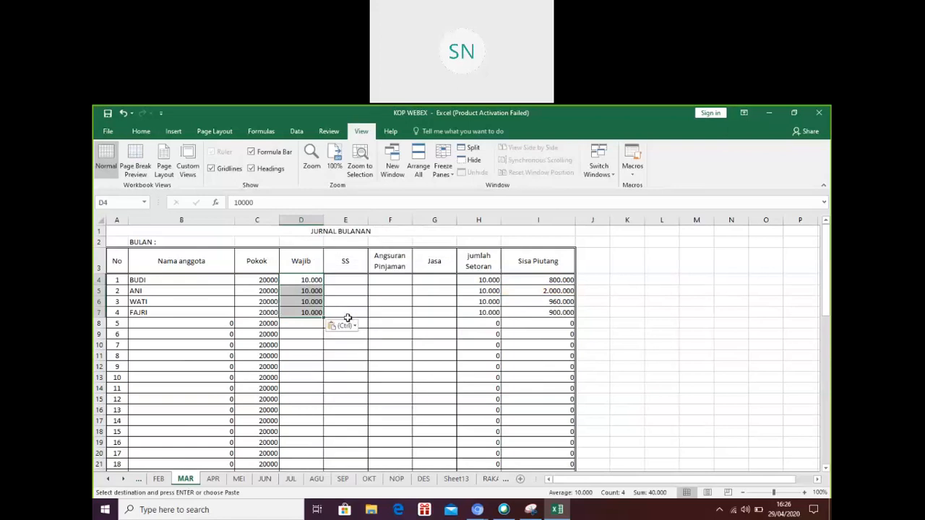
# Enter the four members' SS deposits in E4:E7 of MAR as 300000, 200000, 150000 and 50000
pyautogui.click(350, 281)
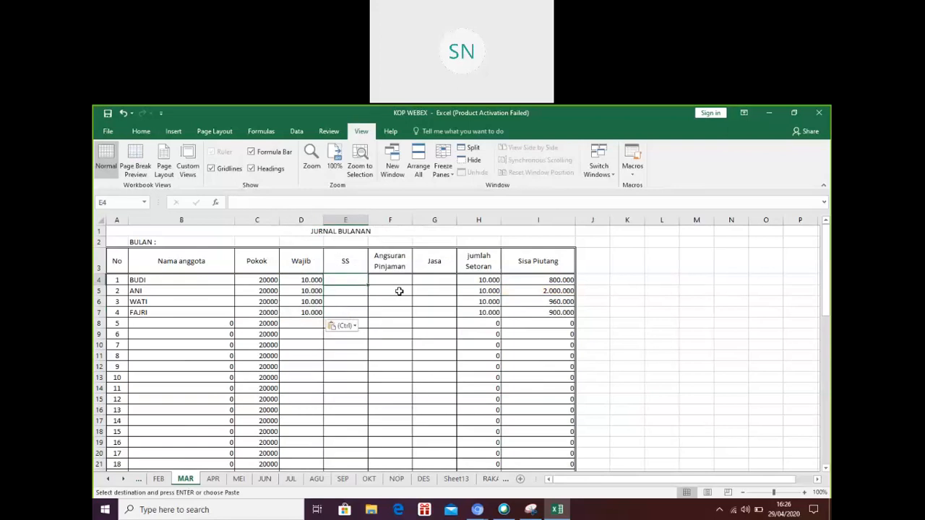
pyautogui.write('3')
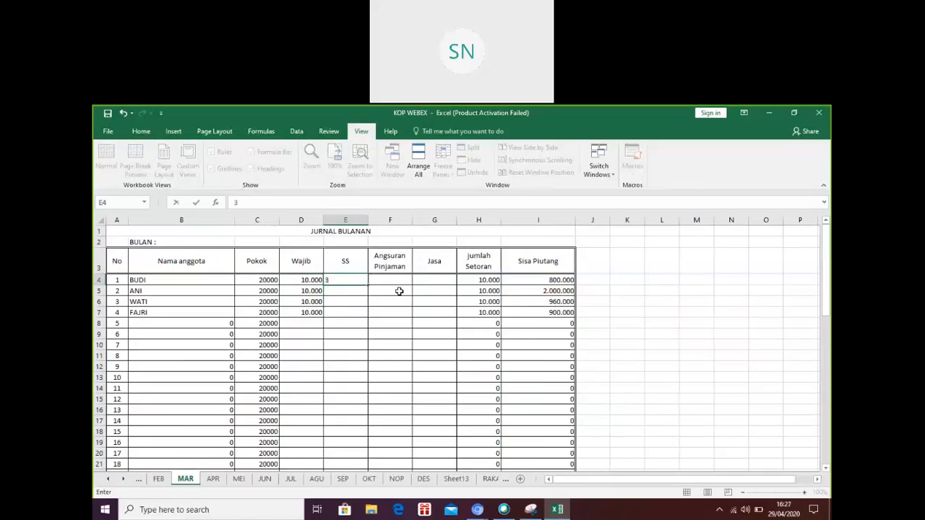
pyautogui.write('00000')
pyautogui.press('Return')
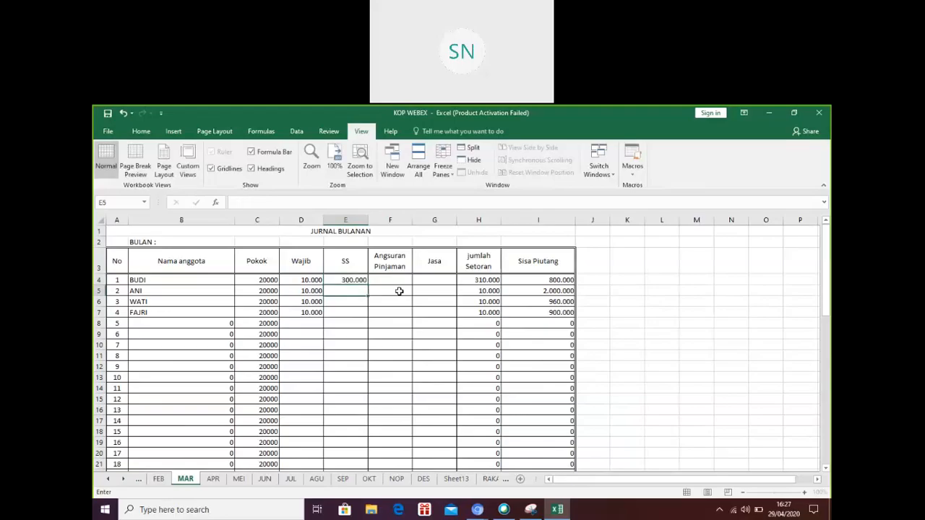
pyautogui.write('200.00')
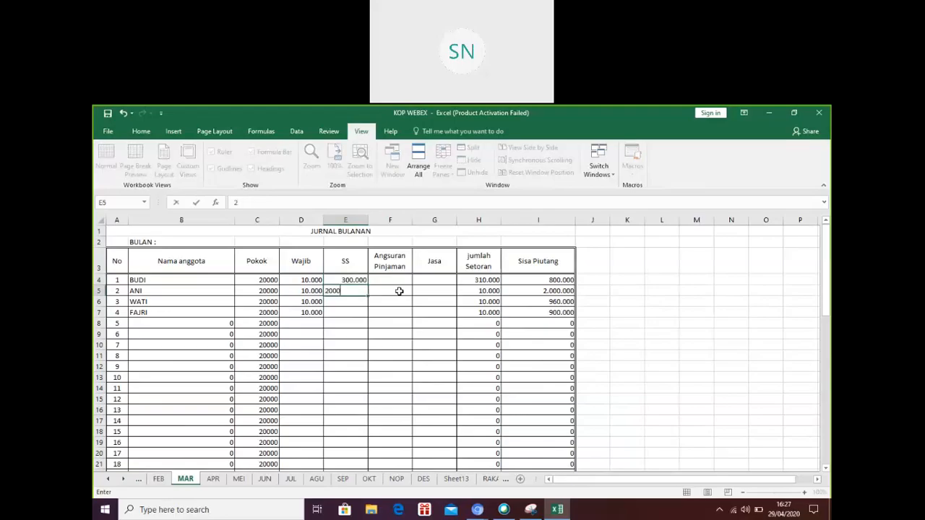
pyautogui.write('00')
pyautogui.press('Return')
pyautogui.write('15')
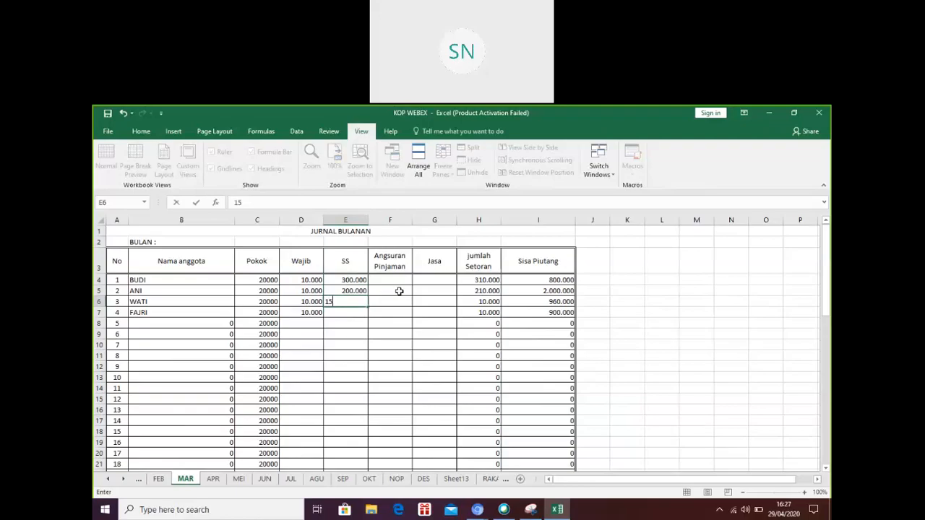
pyautogui.write('0.00')
pyautogui.write('0000')
pyautogui.press('Return')
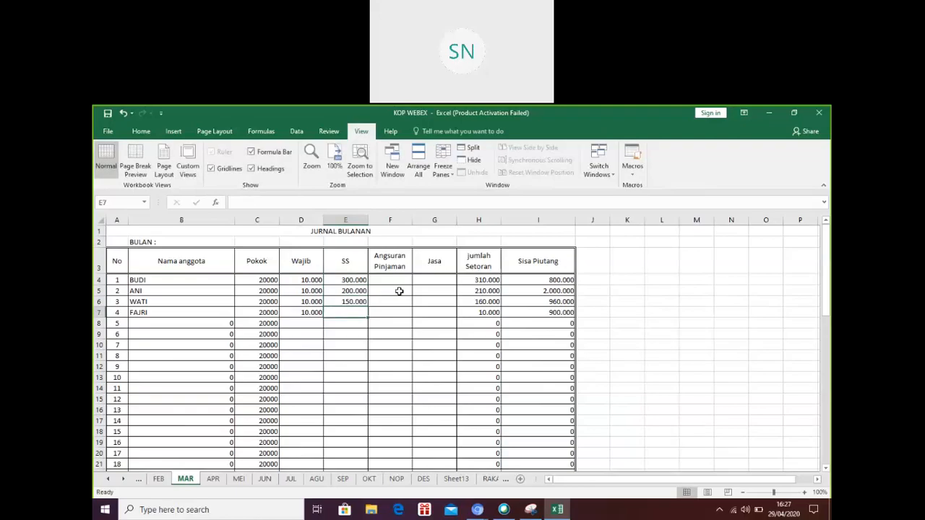
pyautogui.write('50000')
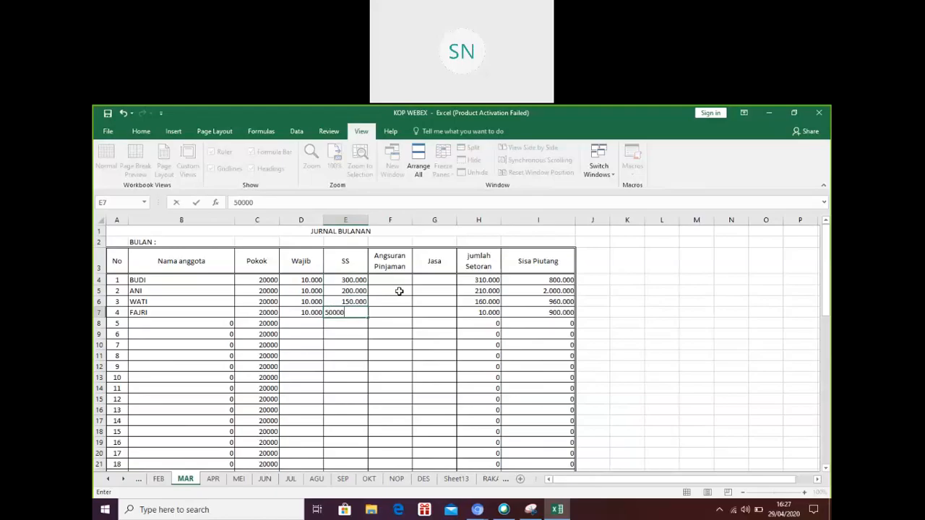
pyautogui.press('Return')
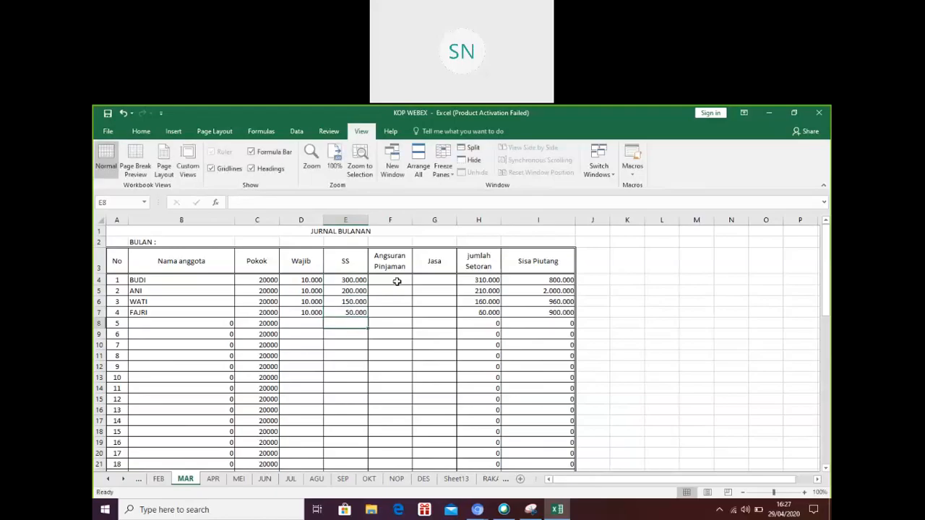
# Enter the first two members' Angsuran Pinjaman on MAR as 100000 in F4 and 200000 in F5
pyautogui.click(395, 279)
pyautogui.write('1')
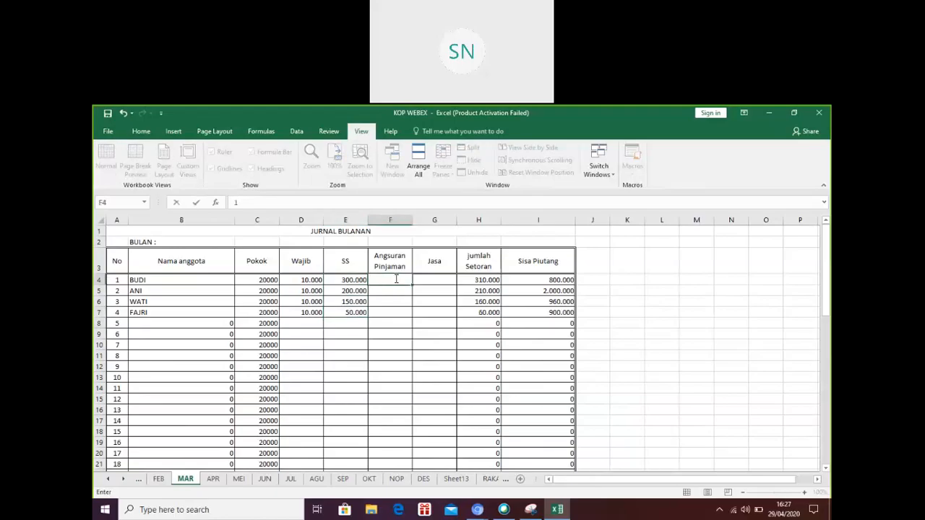
pyautogui.write('00000')
pyautogui.press('Return')
pyautogui.write('1')
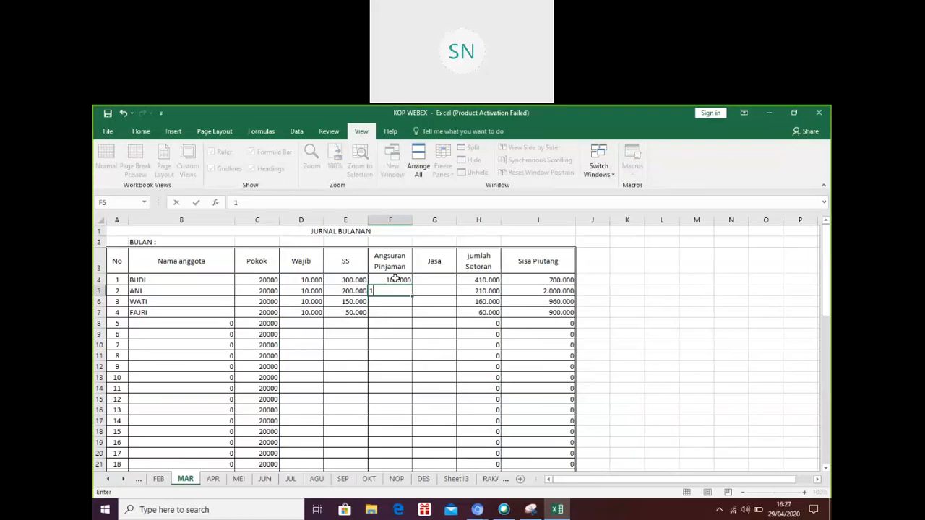
pyautogui.press('BackSpace')
pyautogui.write('200000')
pyautogui.press('BackSpace')
pyautogui.write('0')
pyautogui.press('Return')
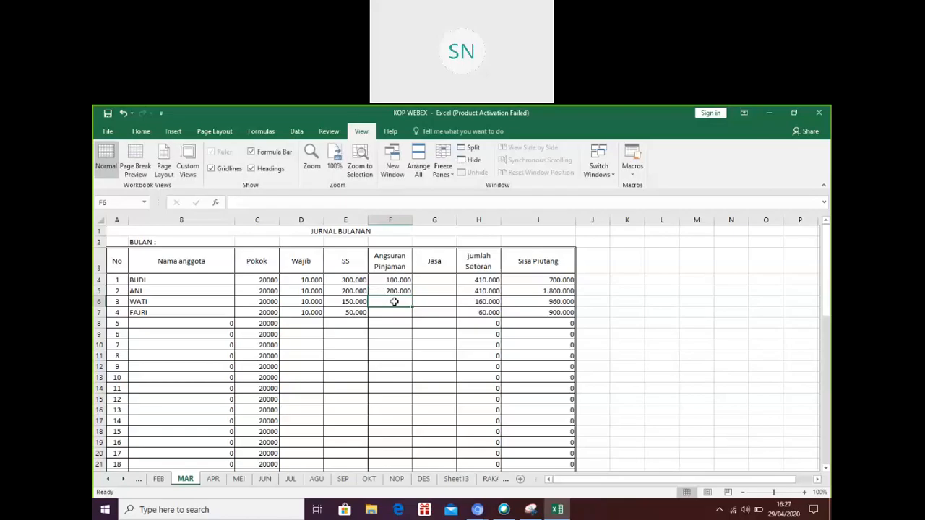
# Enter the third and fourth members' Angsuran Pinjaman on MAR as 120000 in F6 and 100000 in F7
pyautogui.write('100000')
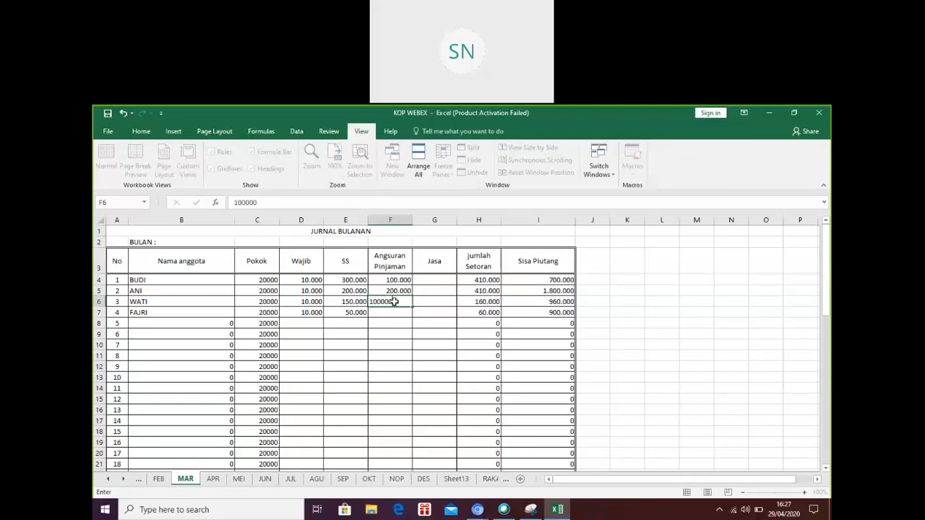
pyautogui.press('Return')
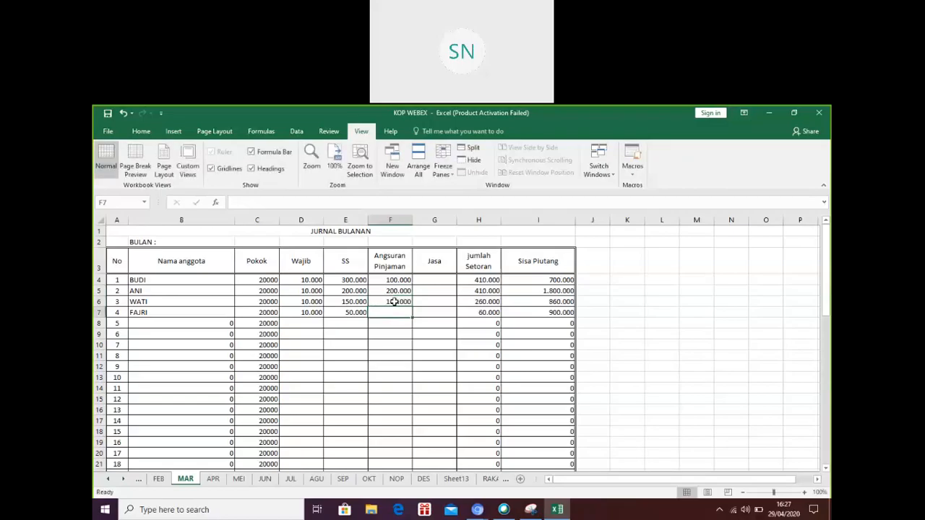
pyautogui.click(393, 298)
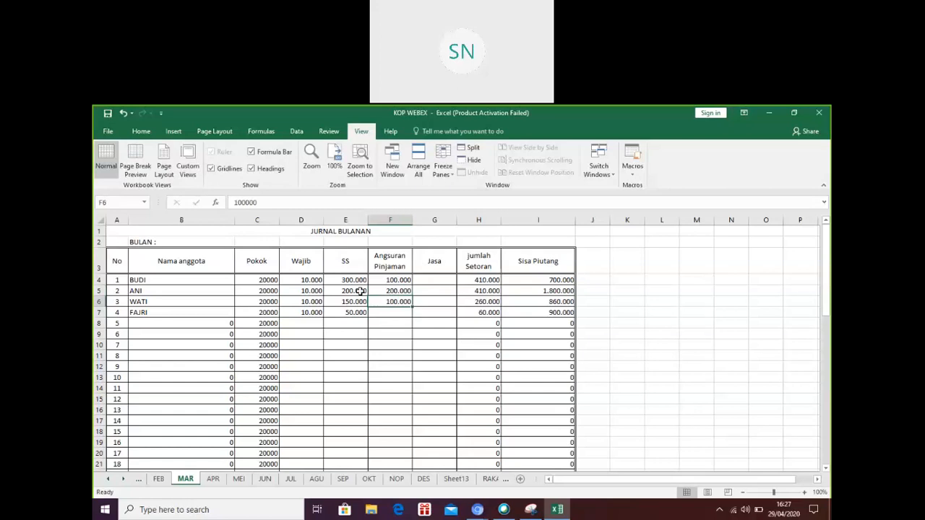
pyautogui.click(243, 203)
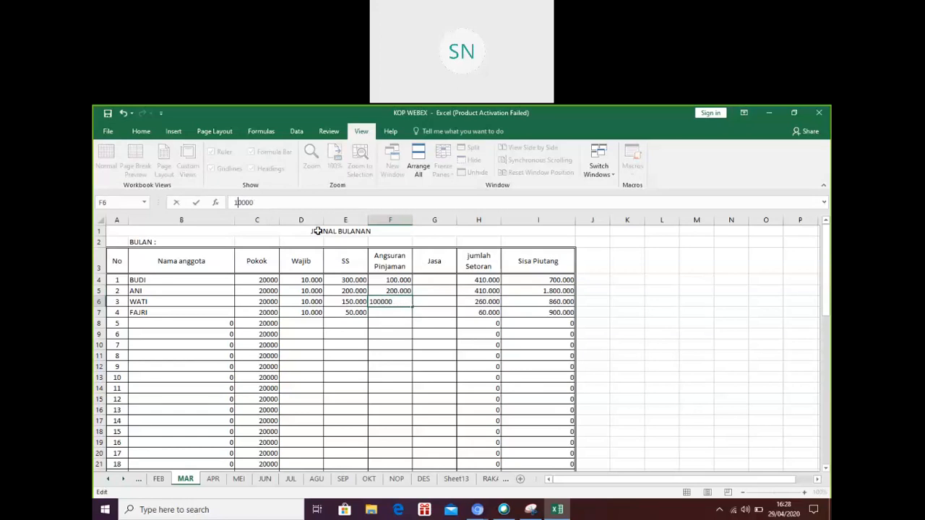
pyautogui.write('2')
pyautogui.click(408, 310)
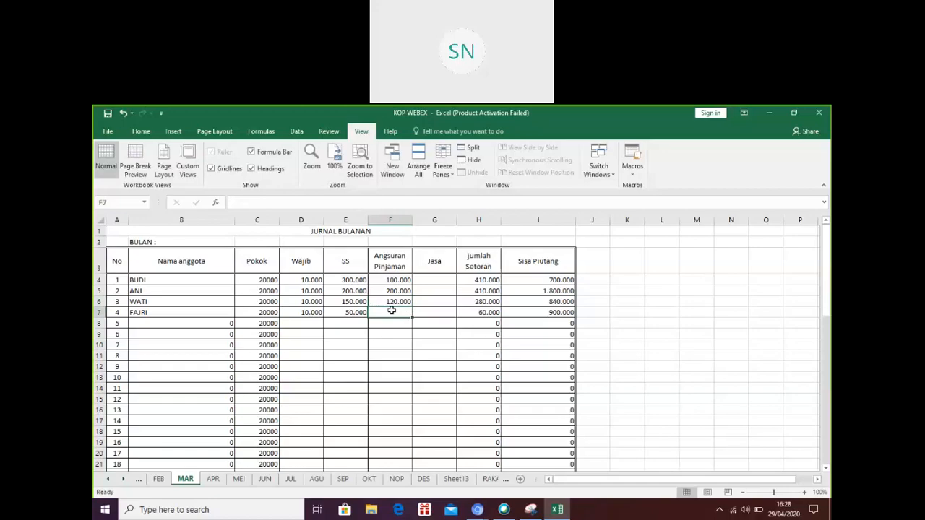
pyautogui.write('10000')
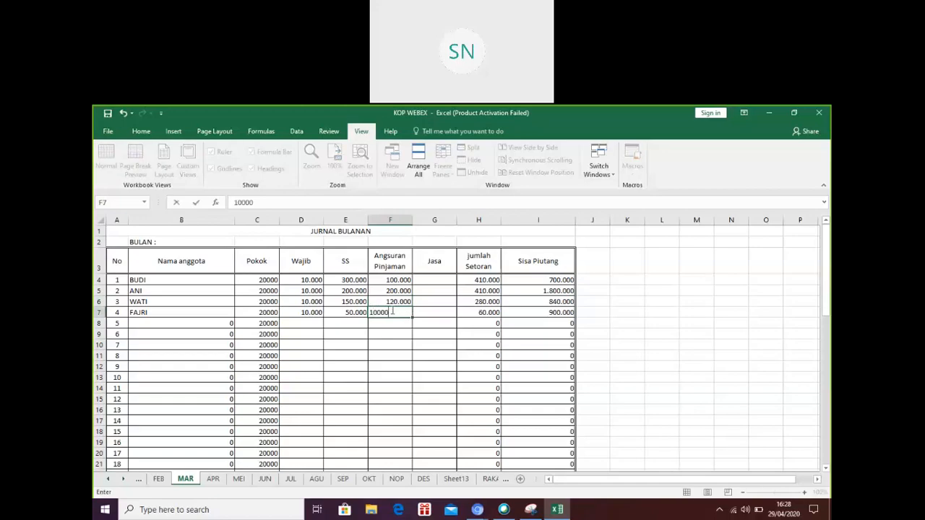
pyautogui.write('0')
pyautogui.click(638, 399)
# Enter the four members' Jasa amounts in G4:G7 of MAR as 10000, 20000, 12000 and 10000
pyautogui.click(433, 280)
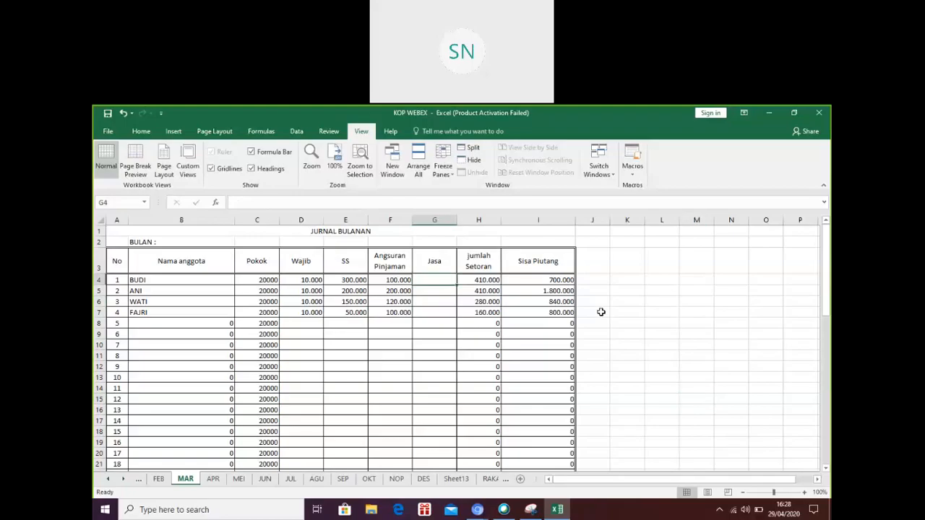
pyautogui.write('10000')
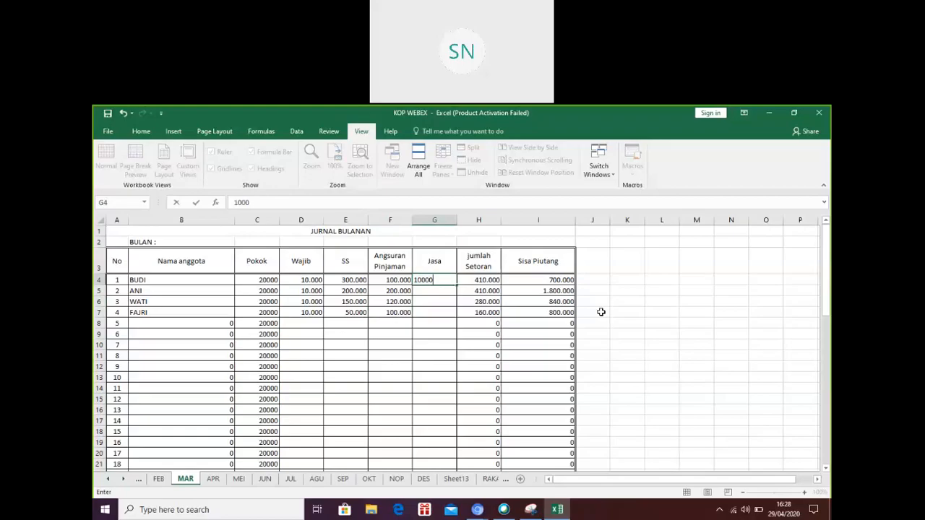
pyautogui.press('Return')
pyautogui.write('1')
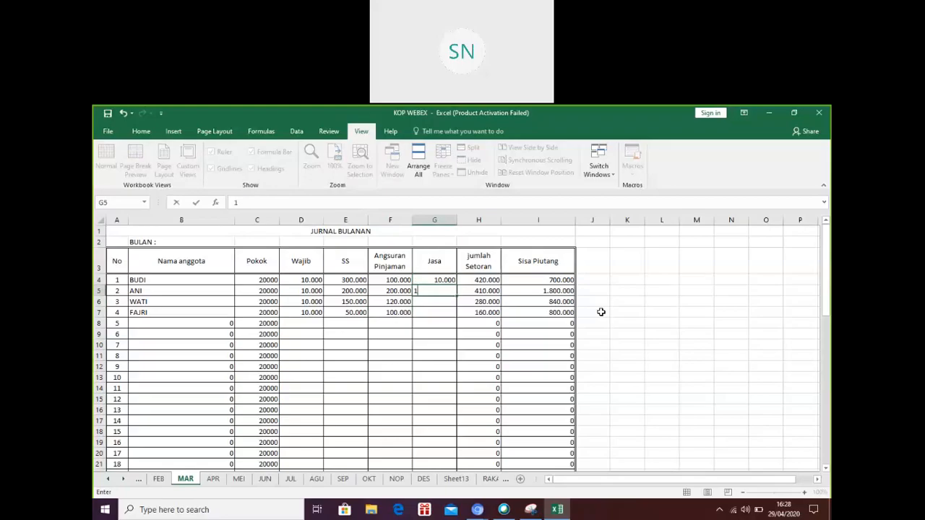
pyautogui.press('BackSpace')
pyautogui.write('20000')
pyautogui.press('Return')
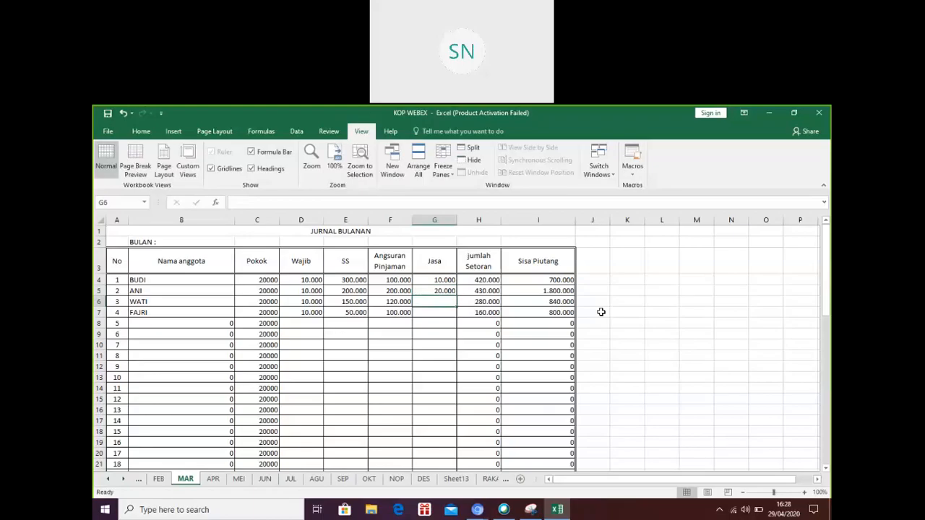
pyautogui.write('12')
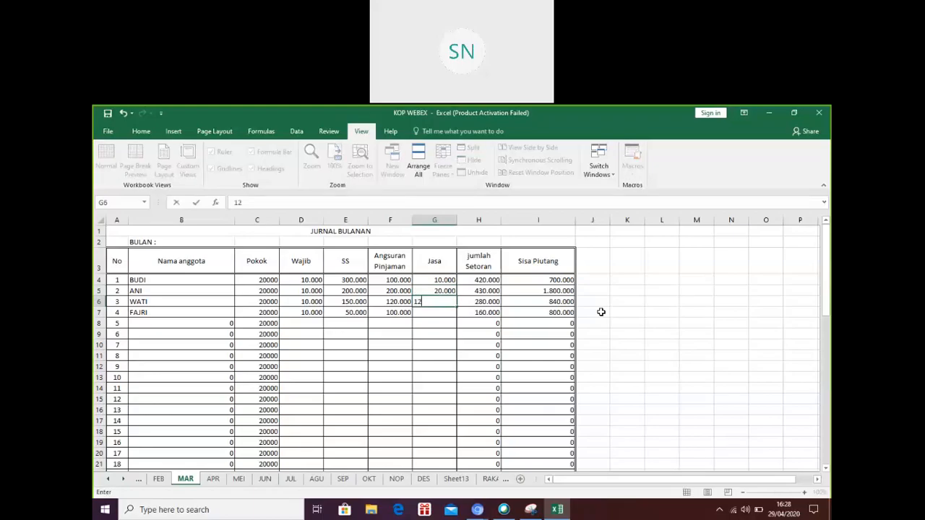
pyautogui.write('000')
pyautogui.press('Return')
pyautogui.write('10000')
pyautogui.press('Return')
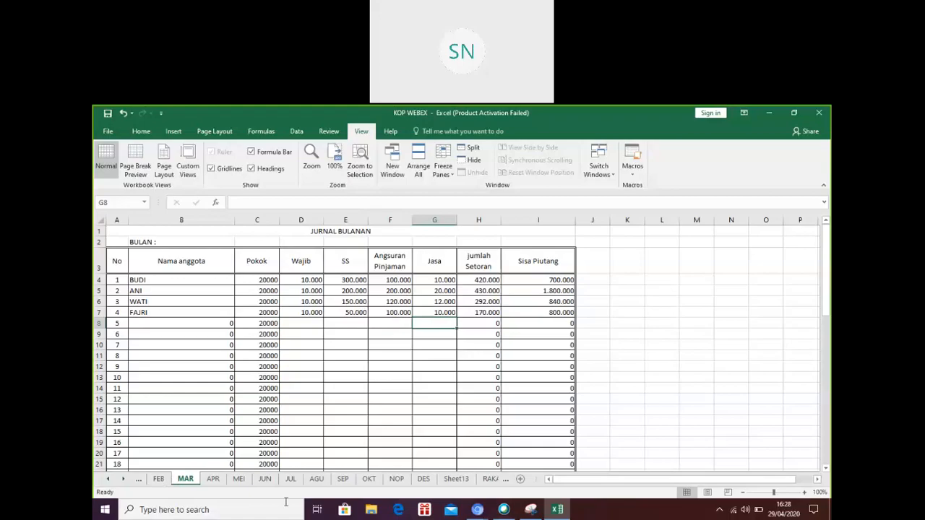
# Review the members' savings totals and Sisa Piutang on the RAKAP sheet, and bring the earlier month sheets back within reach
pyautogui.click(122, 482)
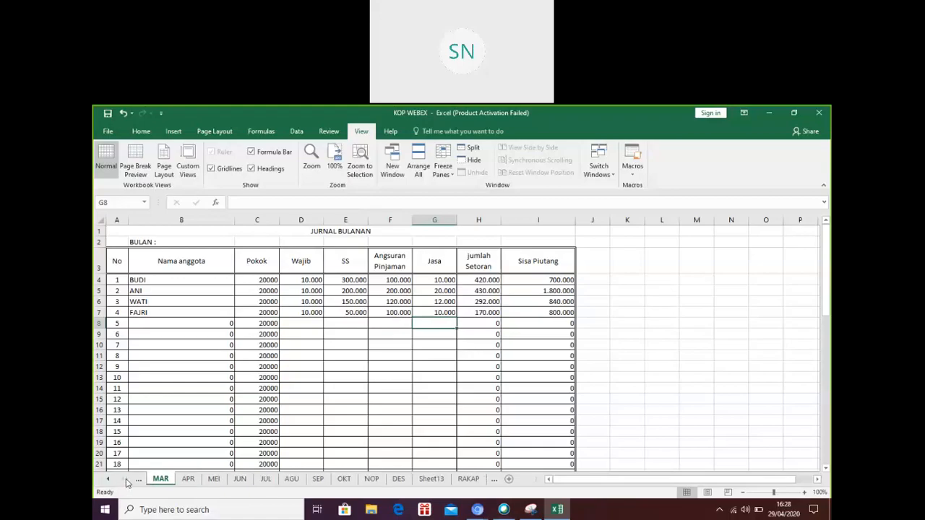
pyautogui.click(467, 480)
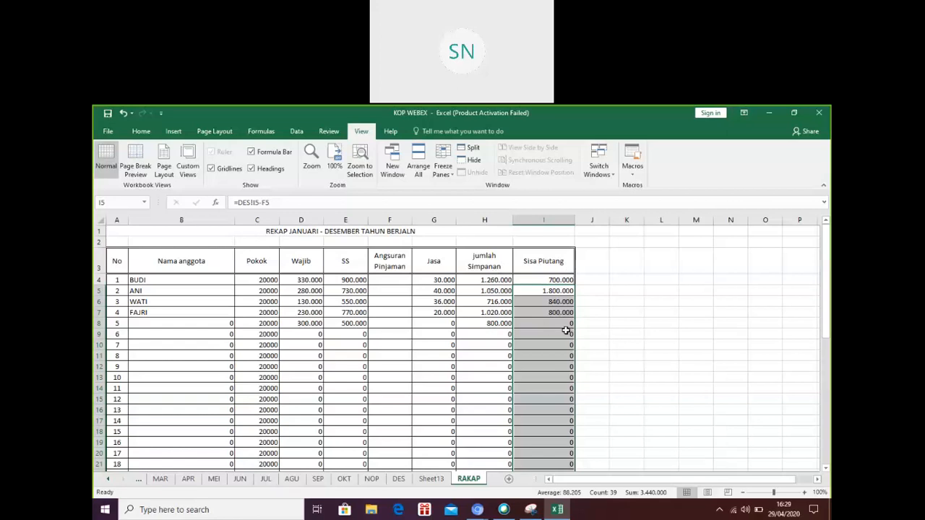
pyautogui.click(594, 335)
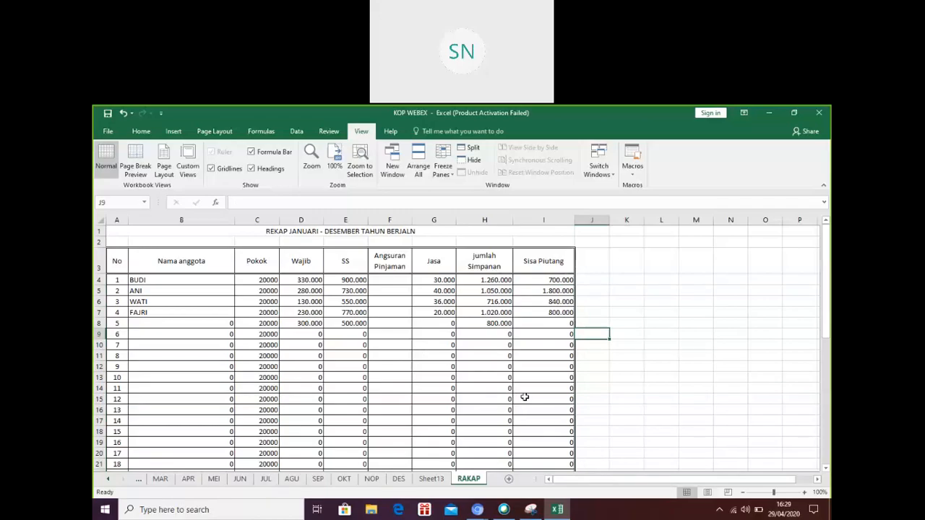
pyautogui.click(110, 479)
pyautogui.click(109, 479)
pyautogui.click(109, 479)
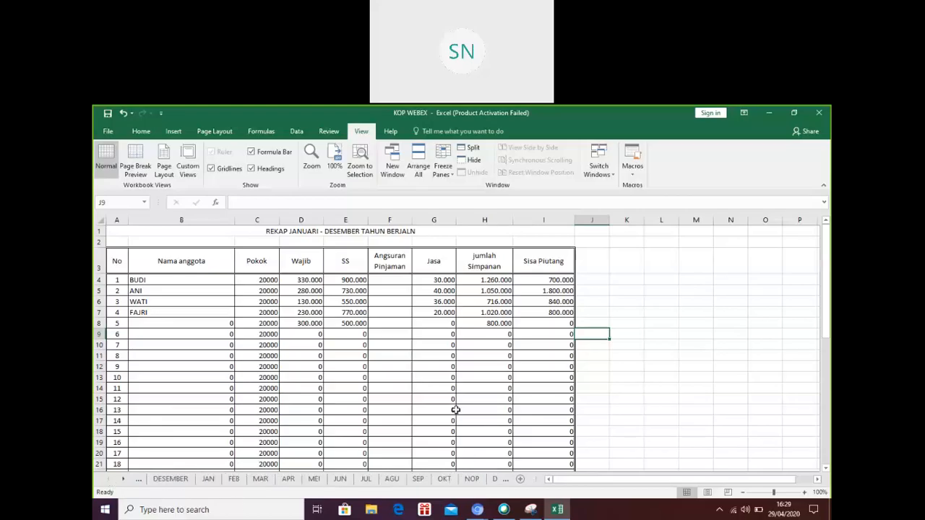